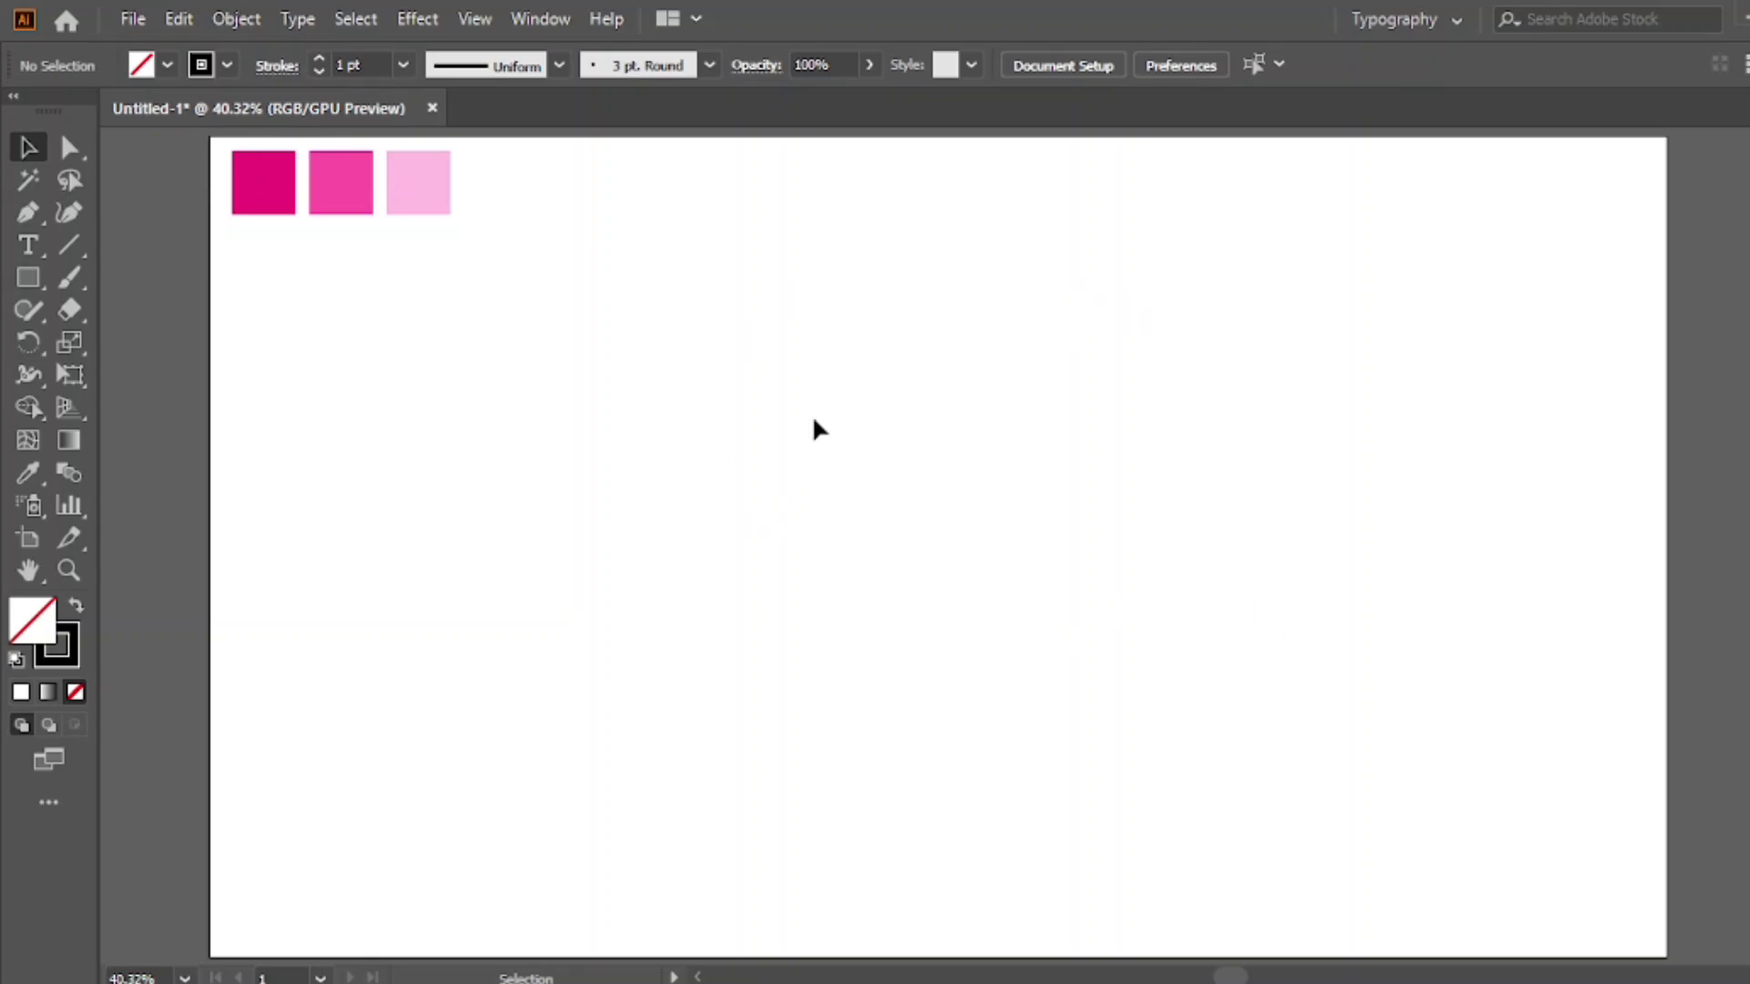
Step: Draw a square at the artboard centre and rotate it 45° into a diamond
right_click(35, 270)
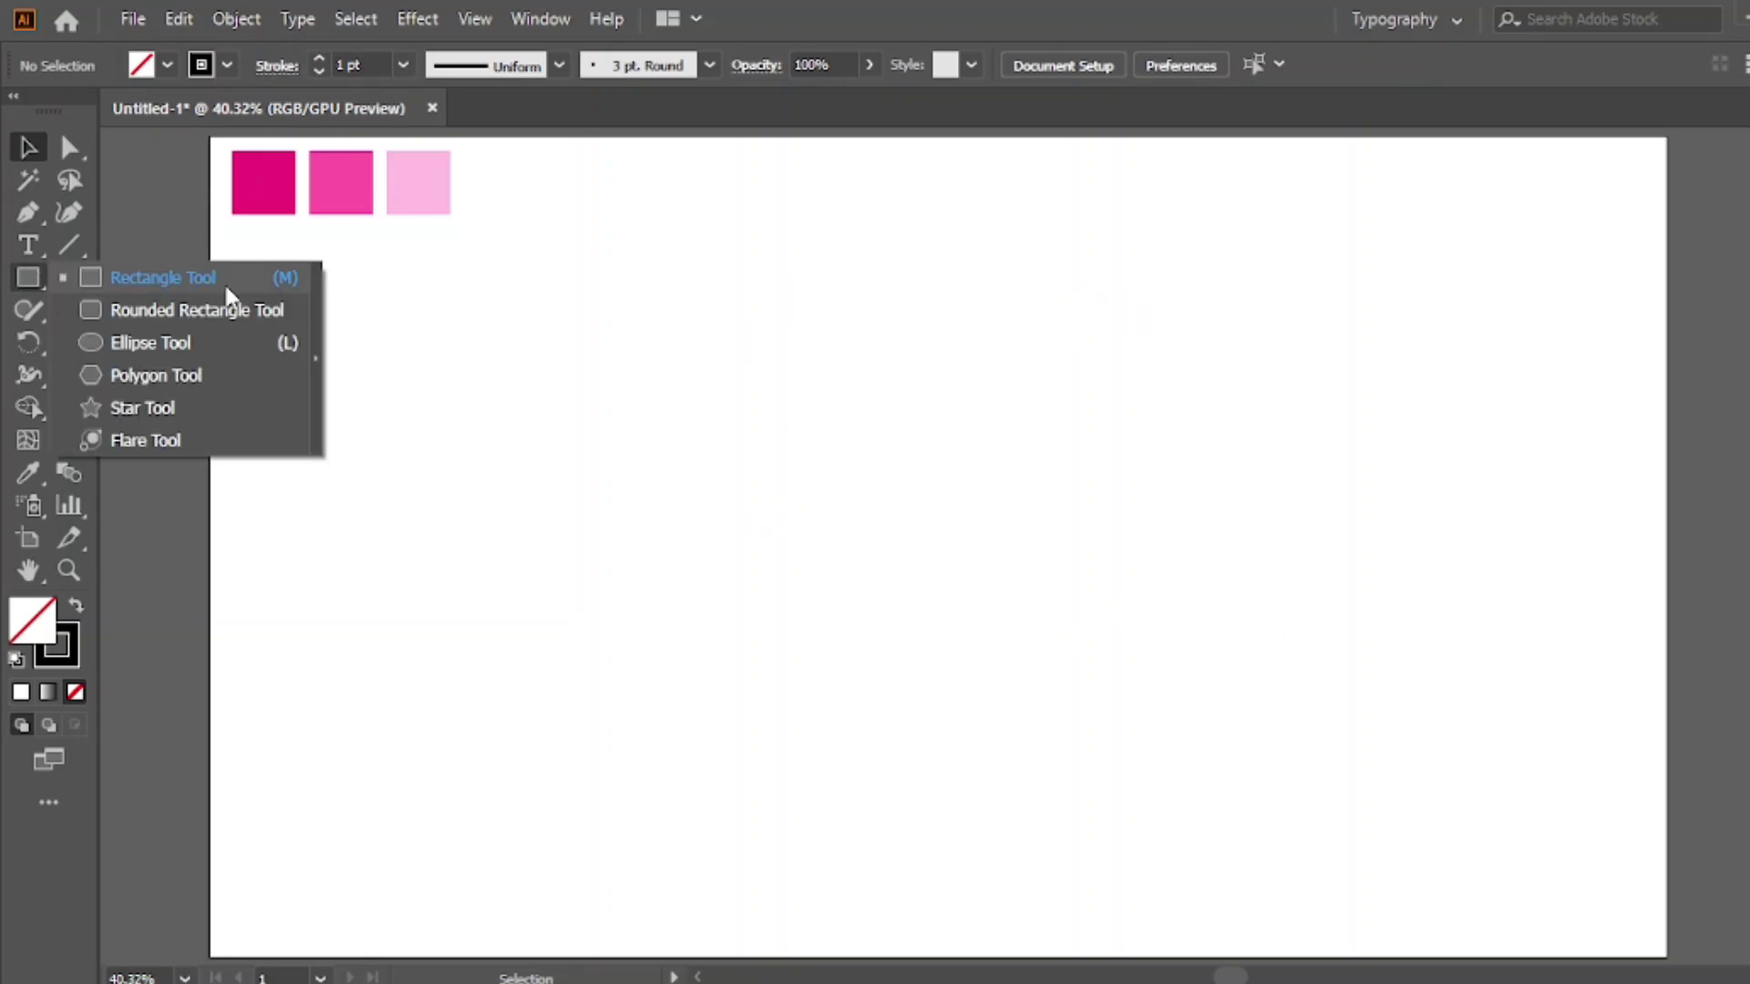
click(172, 279)
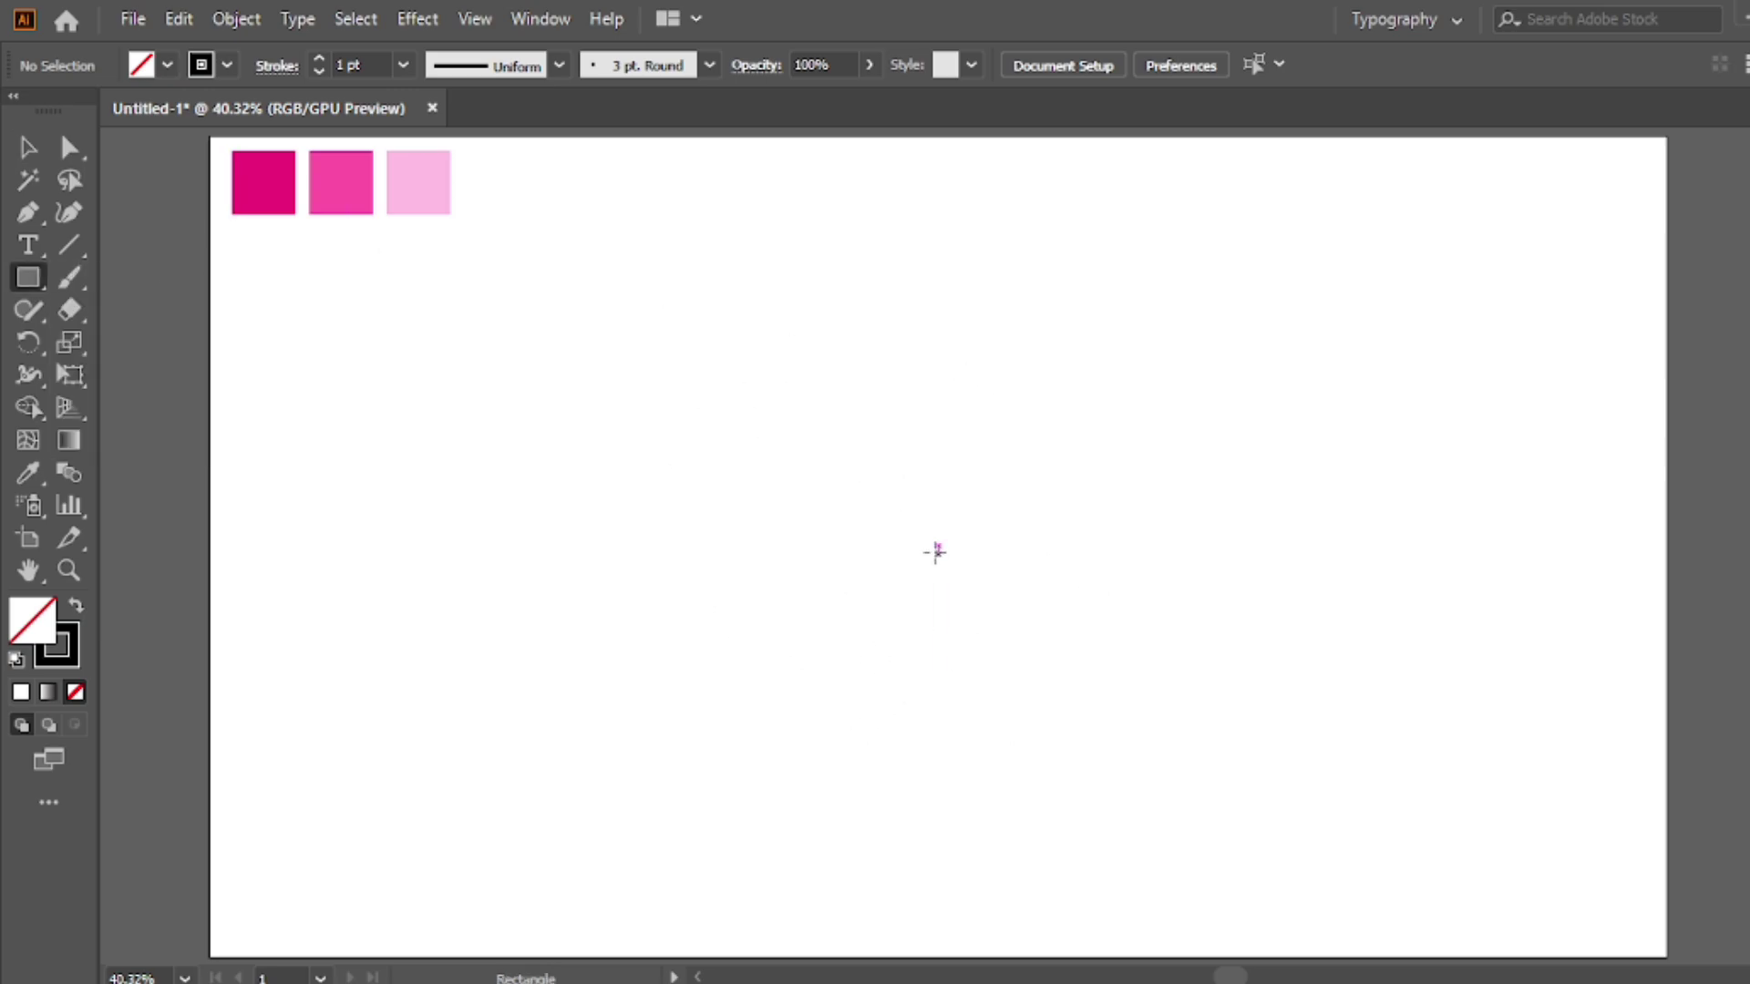
drag(935, 545, 1044, 594)
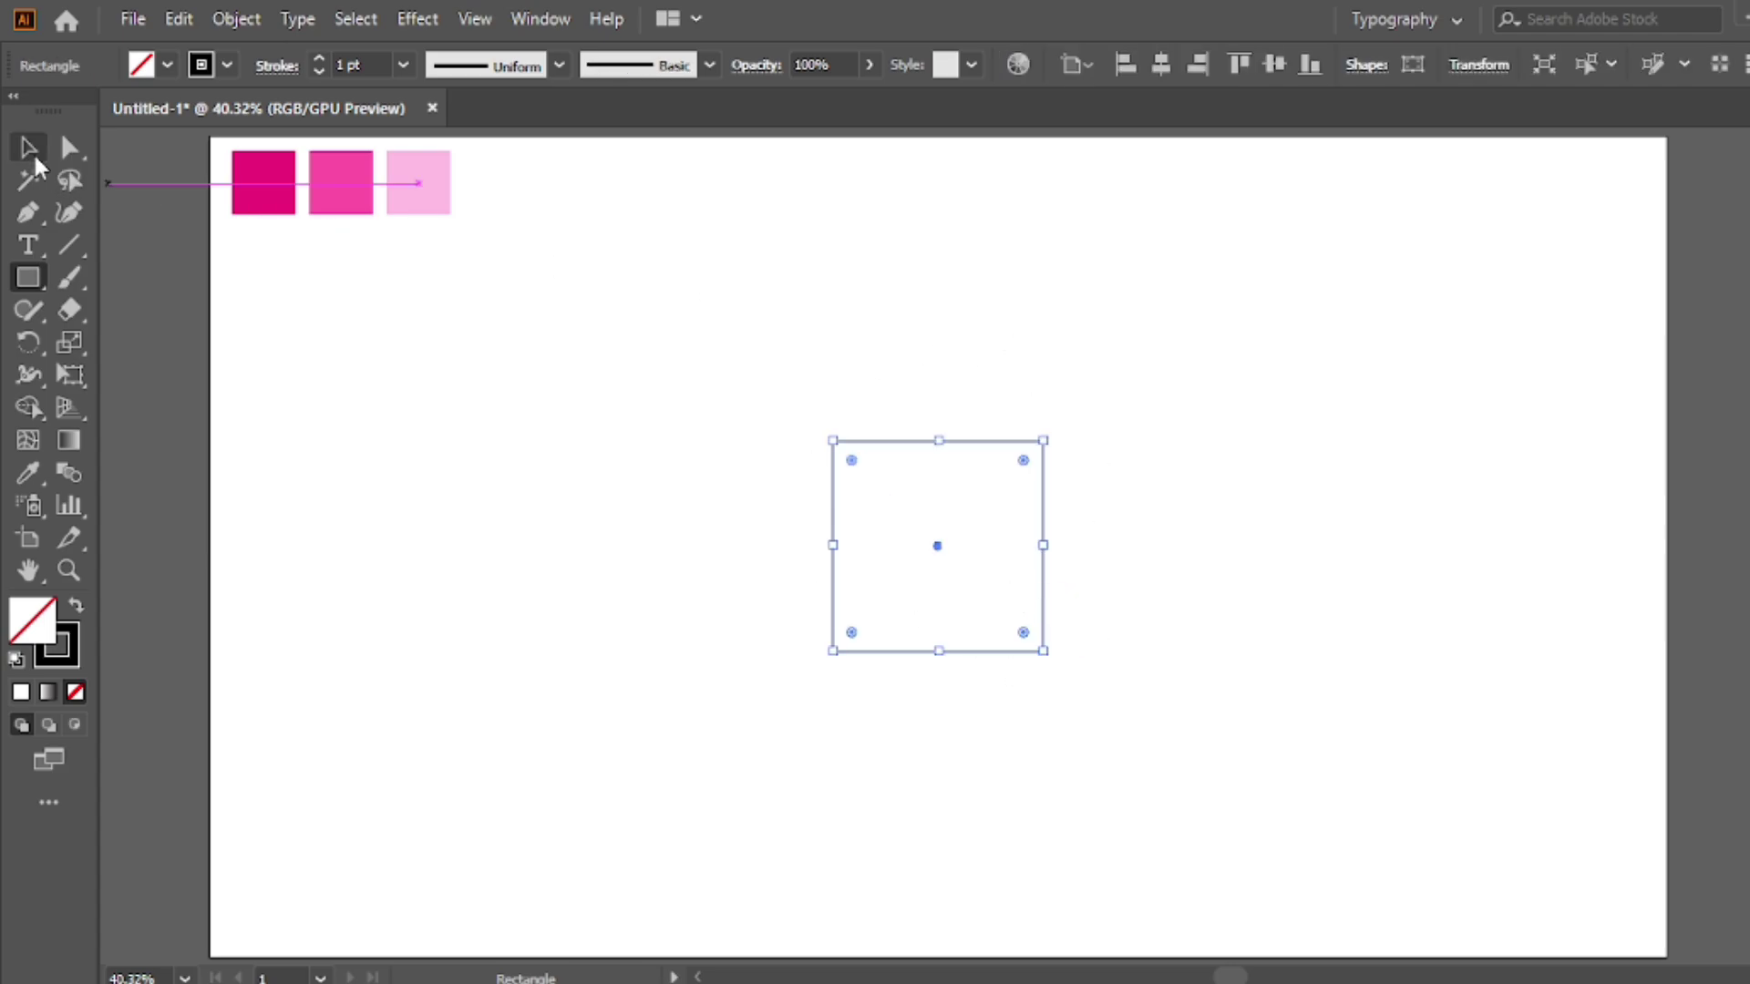
click(29, 150)
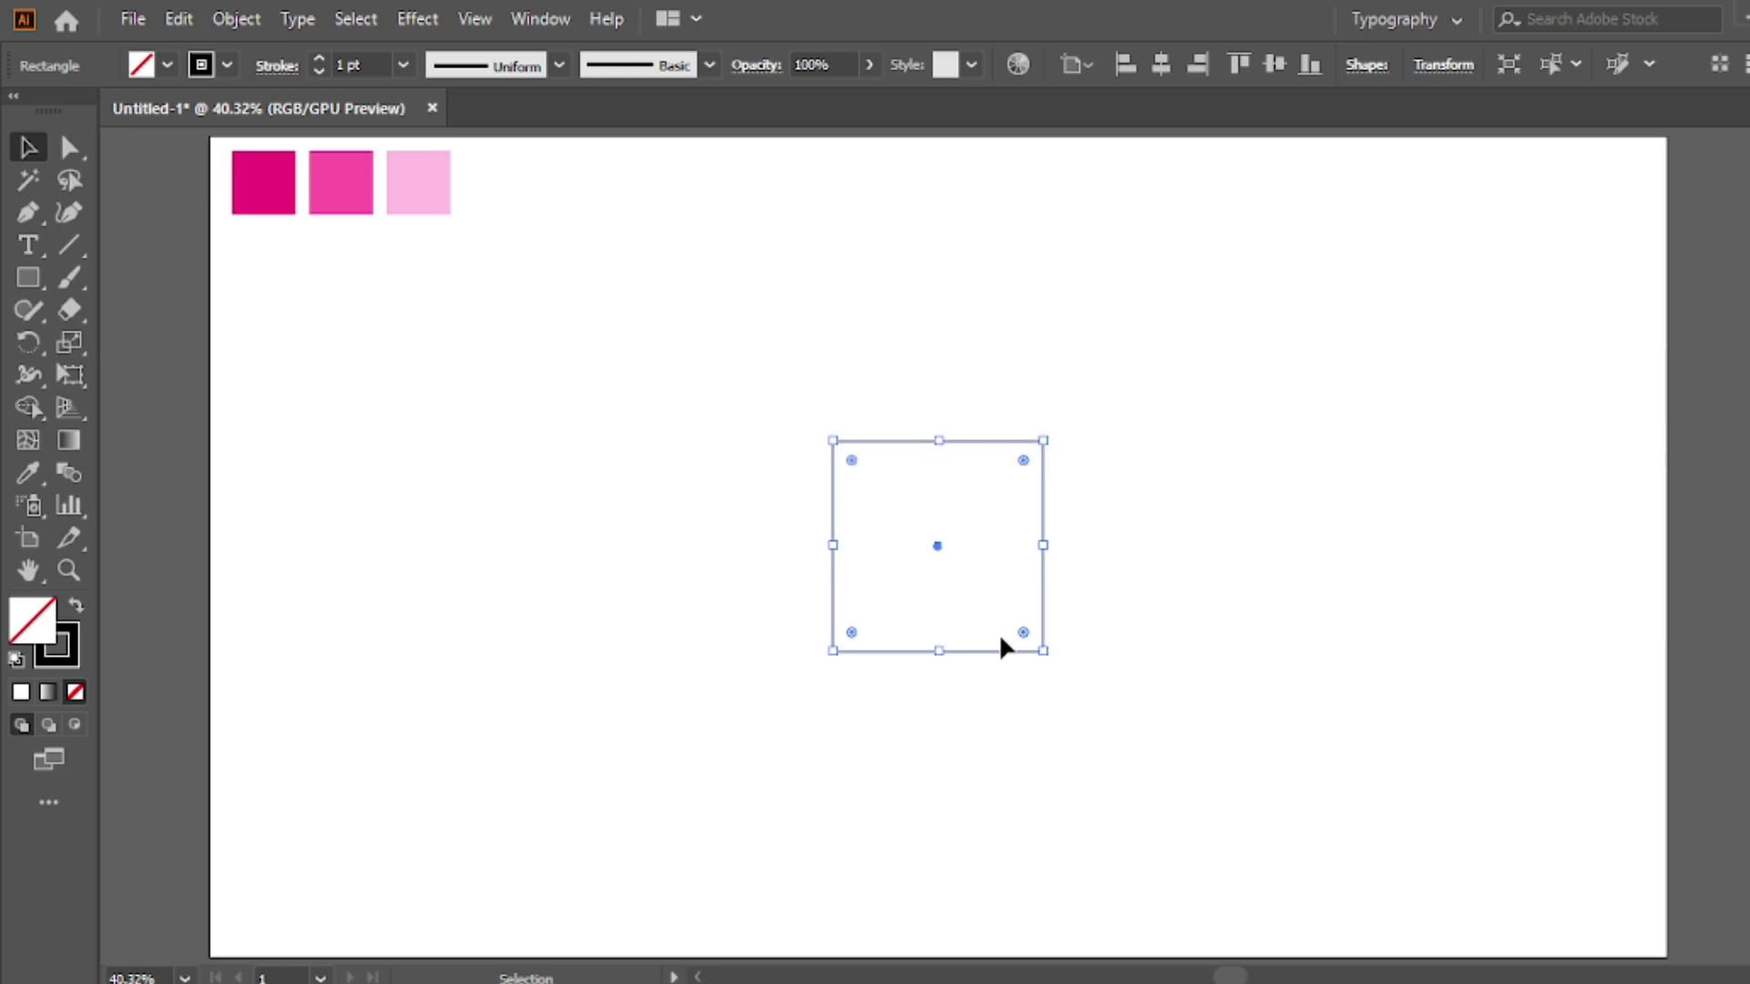
drag(1053, 666, 1096, 542)
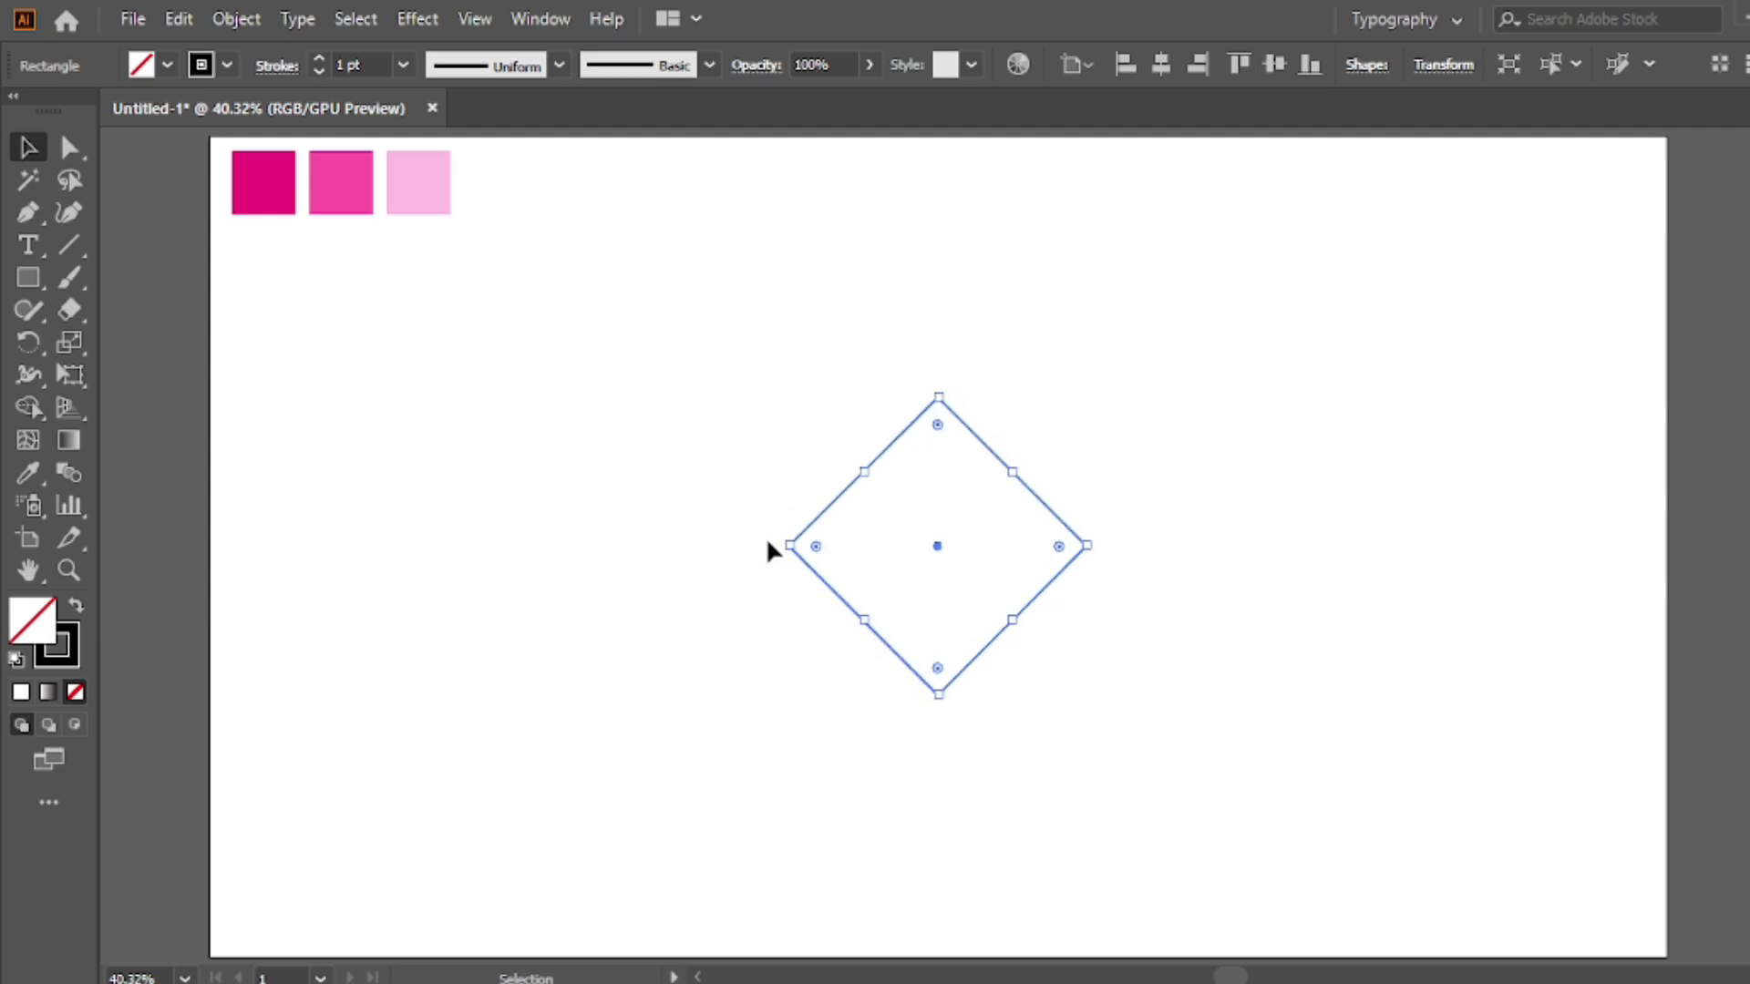
Step: Select the diamond's left and right anchors and round them to about 132.71 pt
click(824, 313)
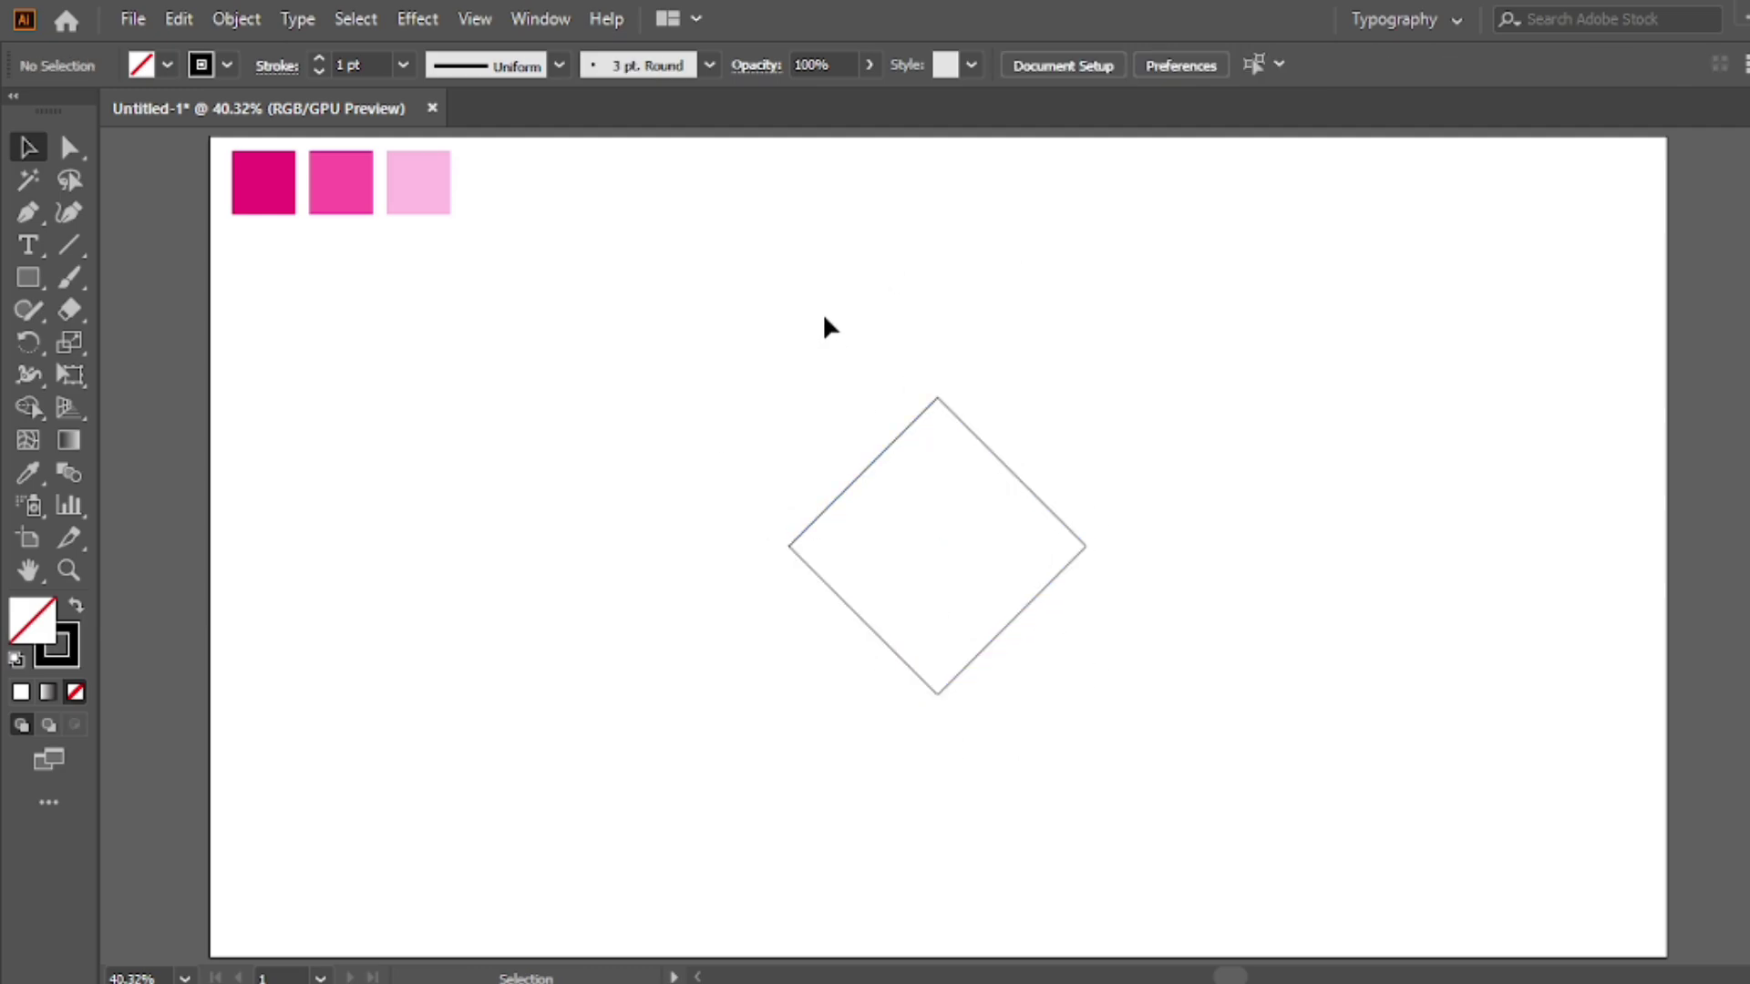
drag(1055, 375, 862, 545)
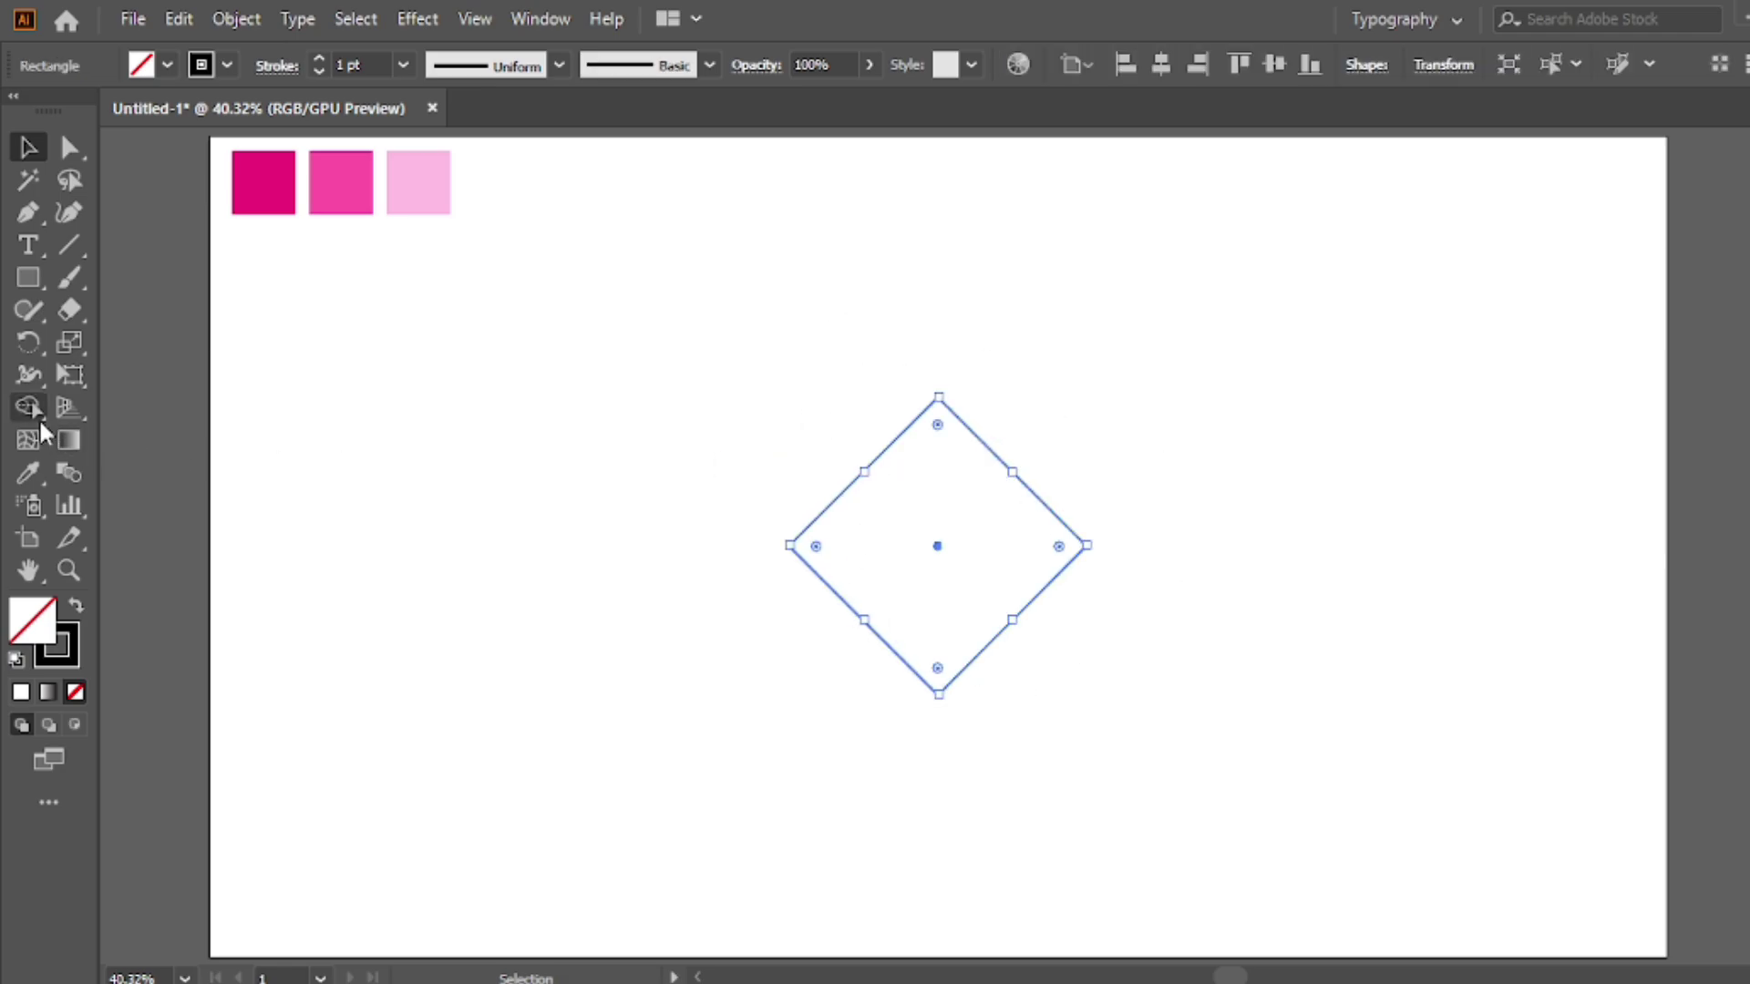
click(68, 150)
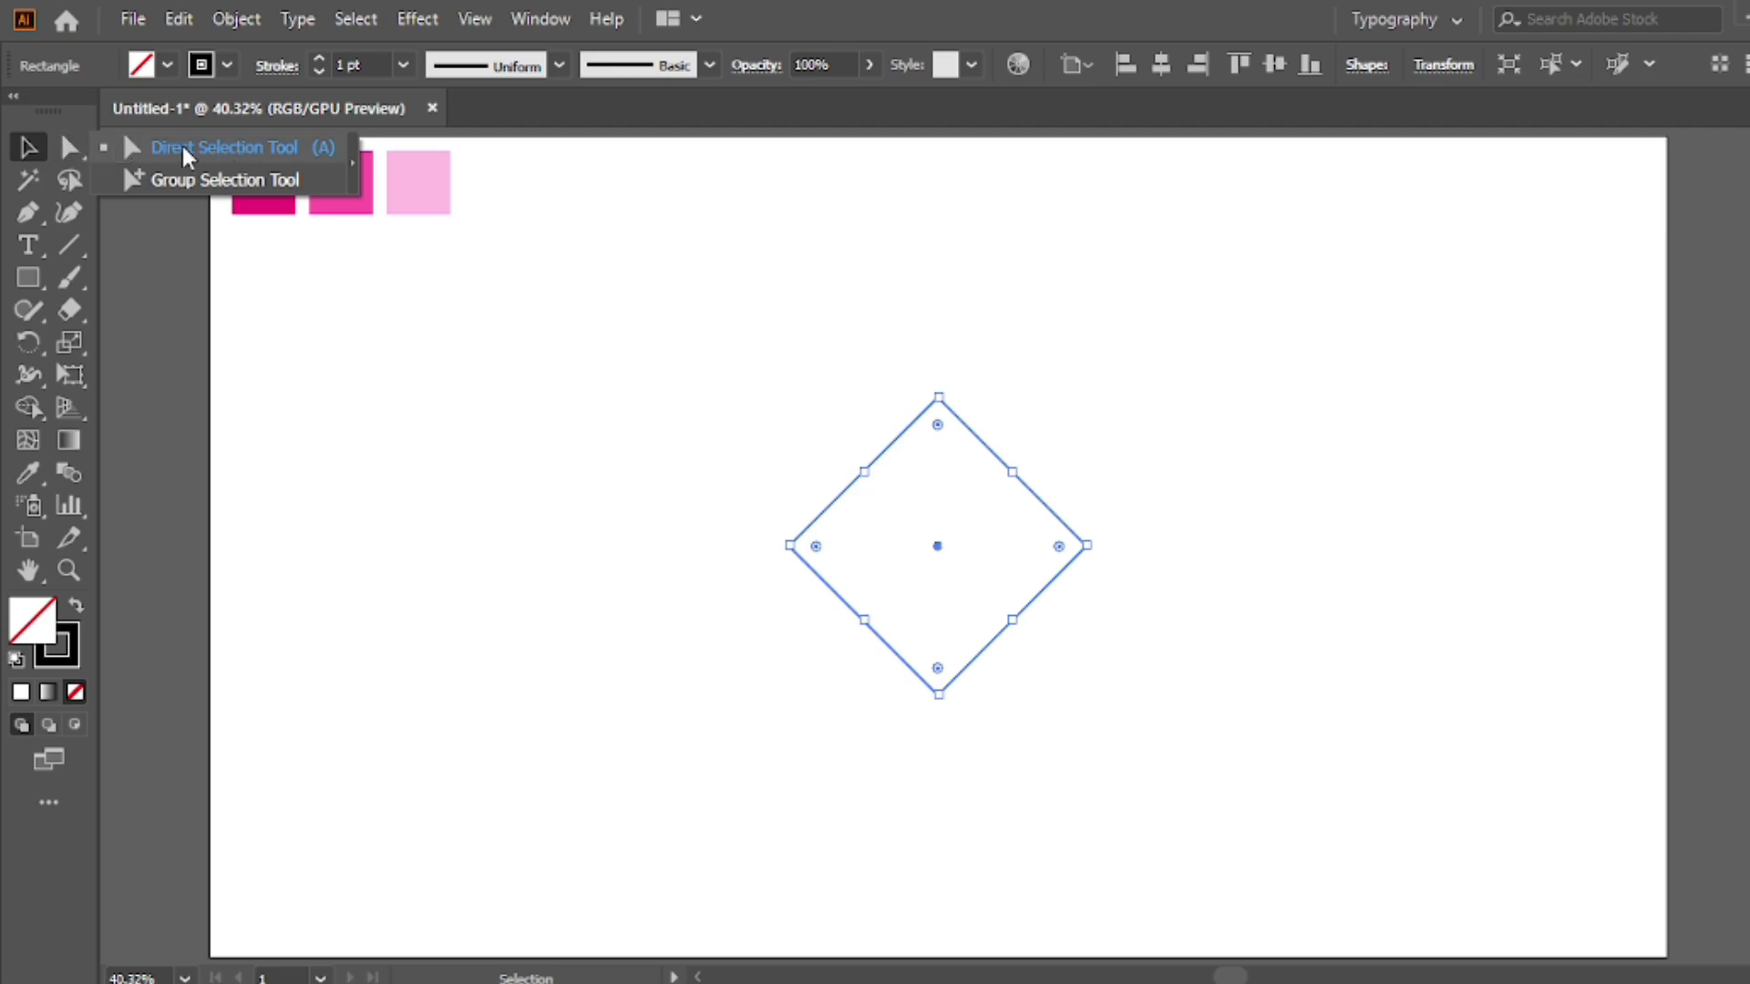
click(226, 148)
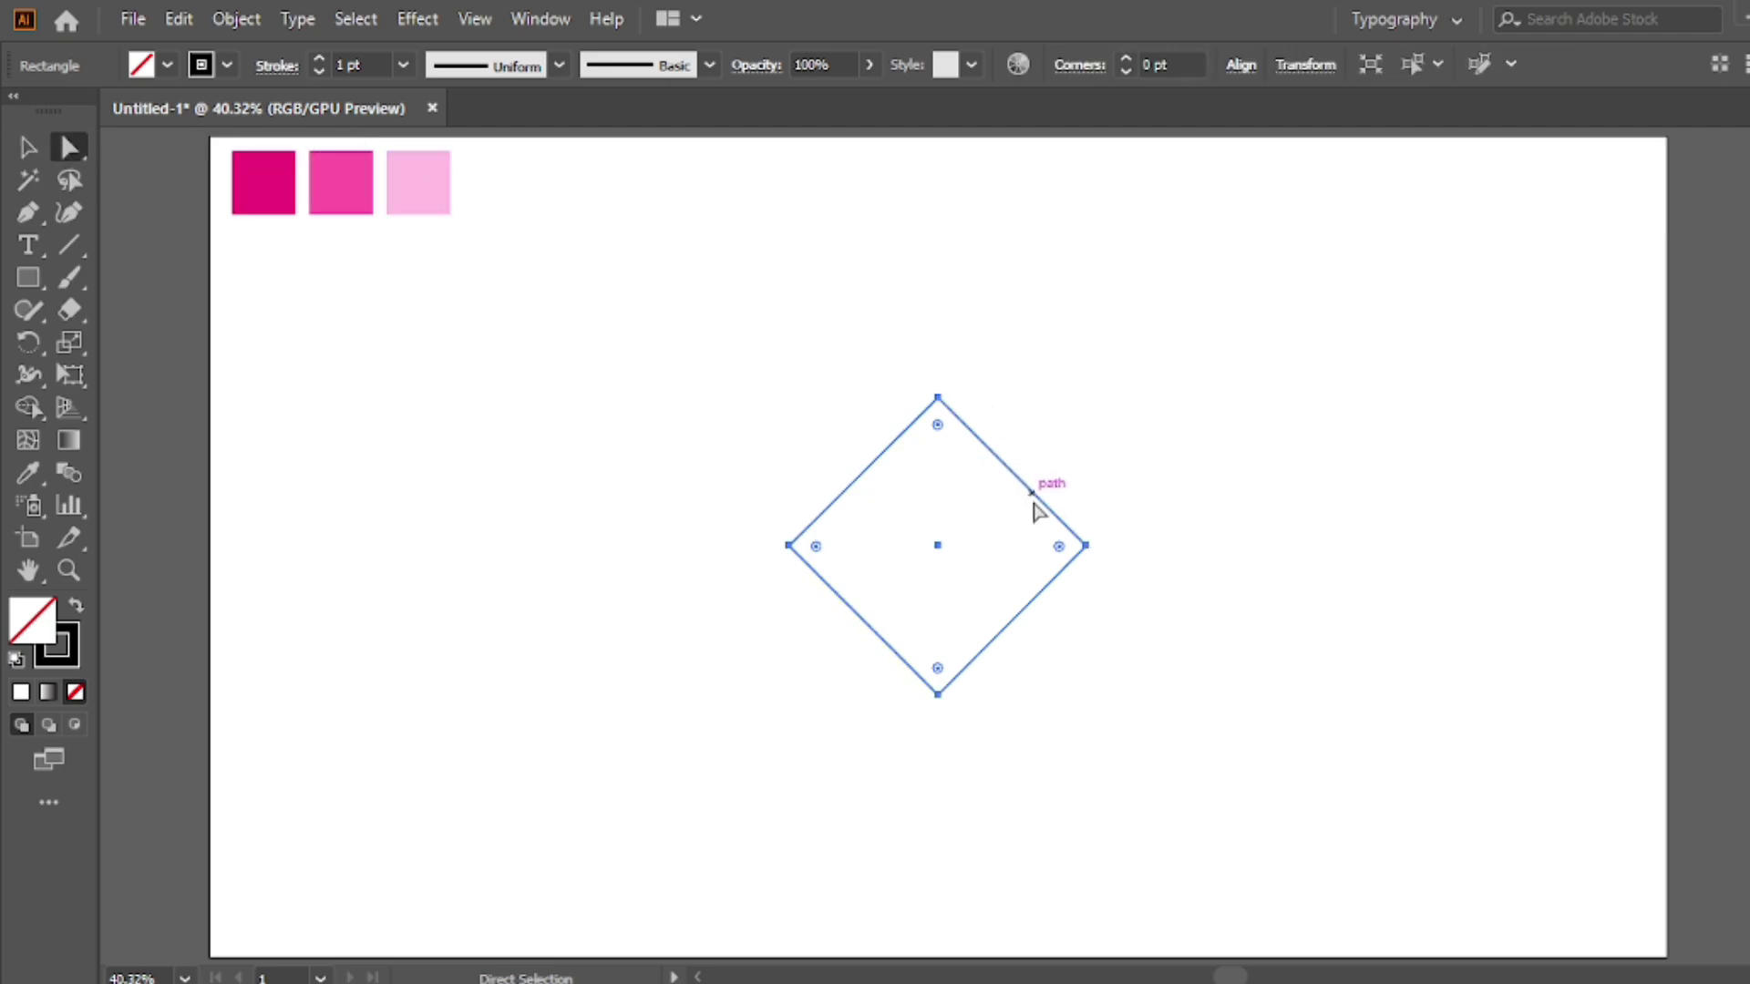
drag(1152, 485, 1030, 603)
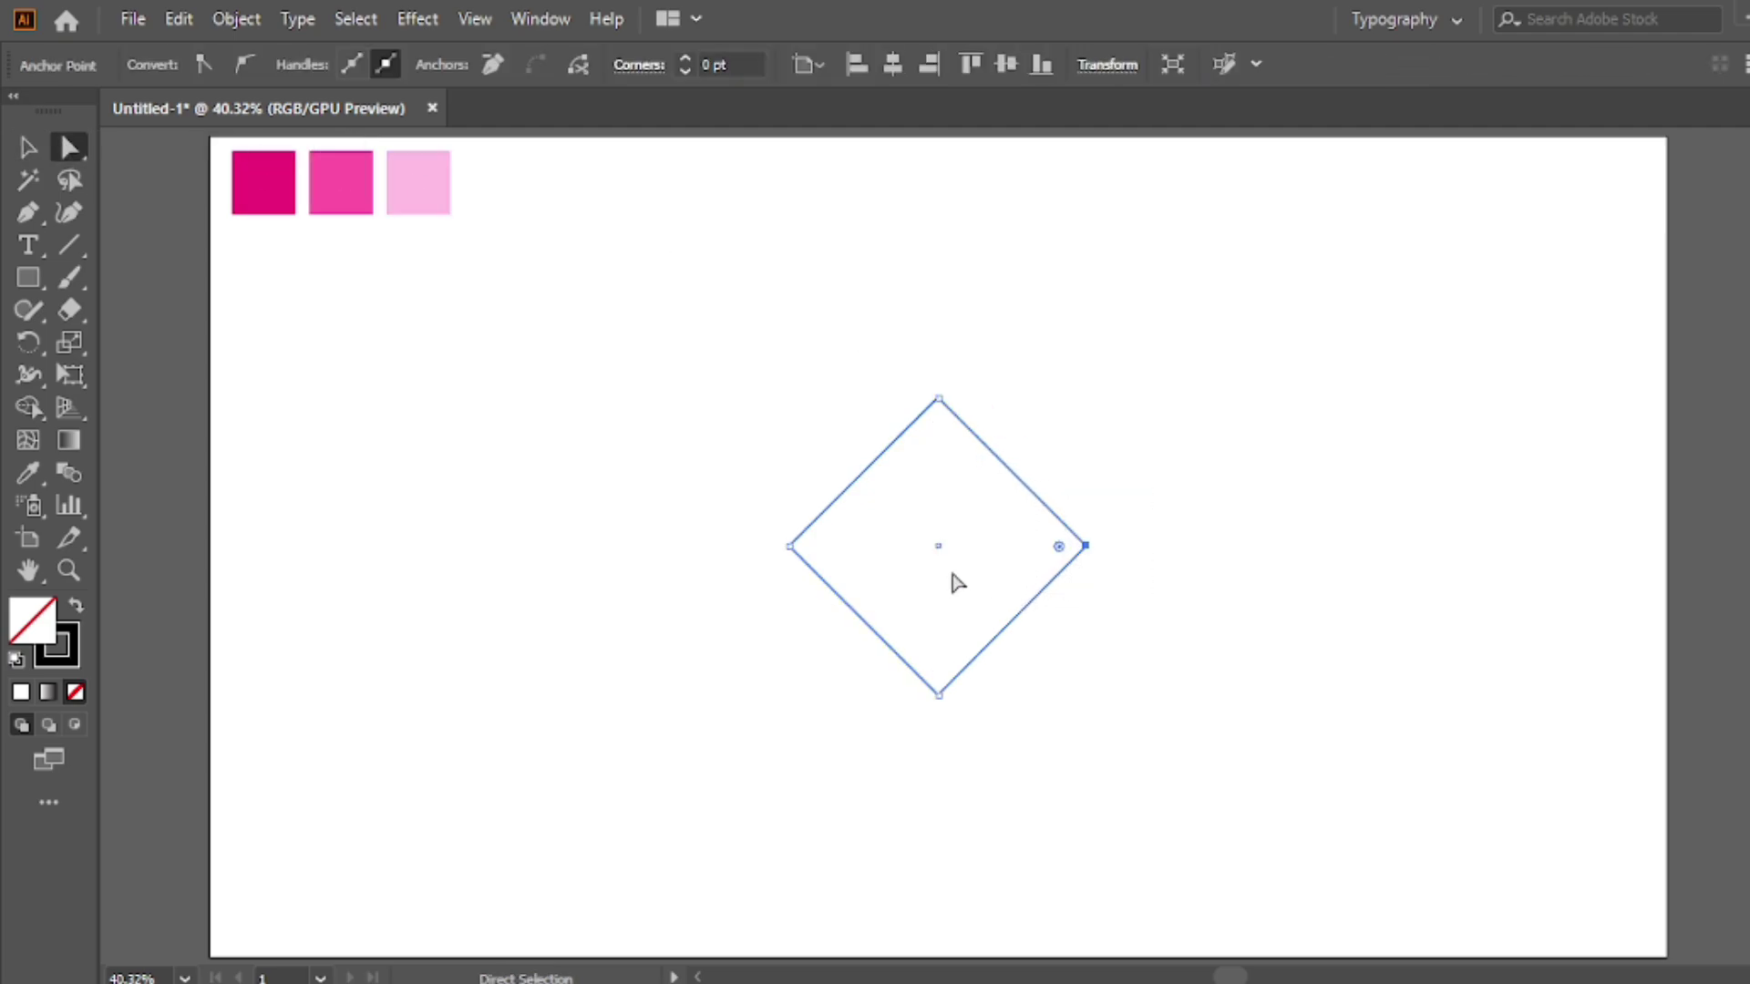
click(744, 518)
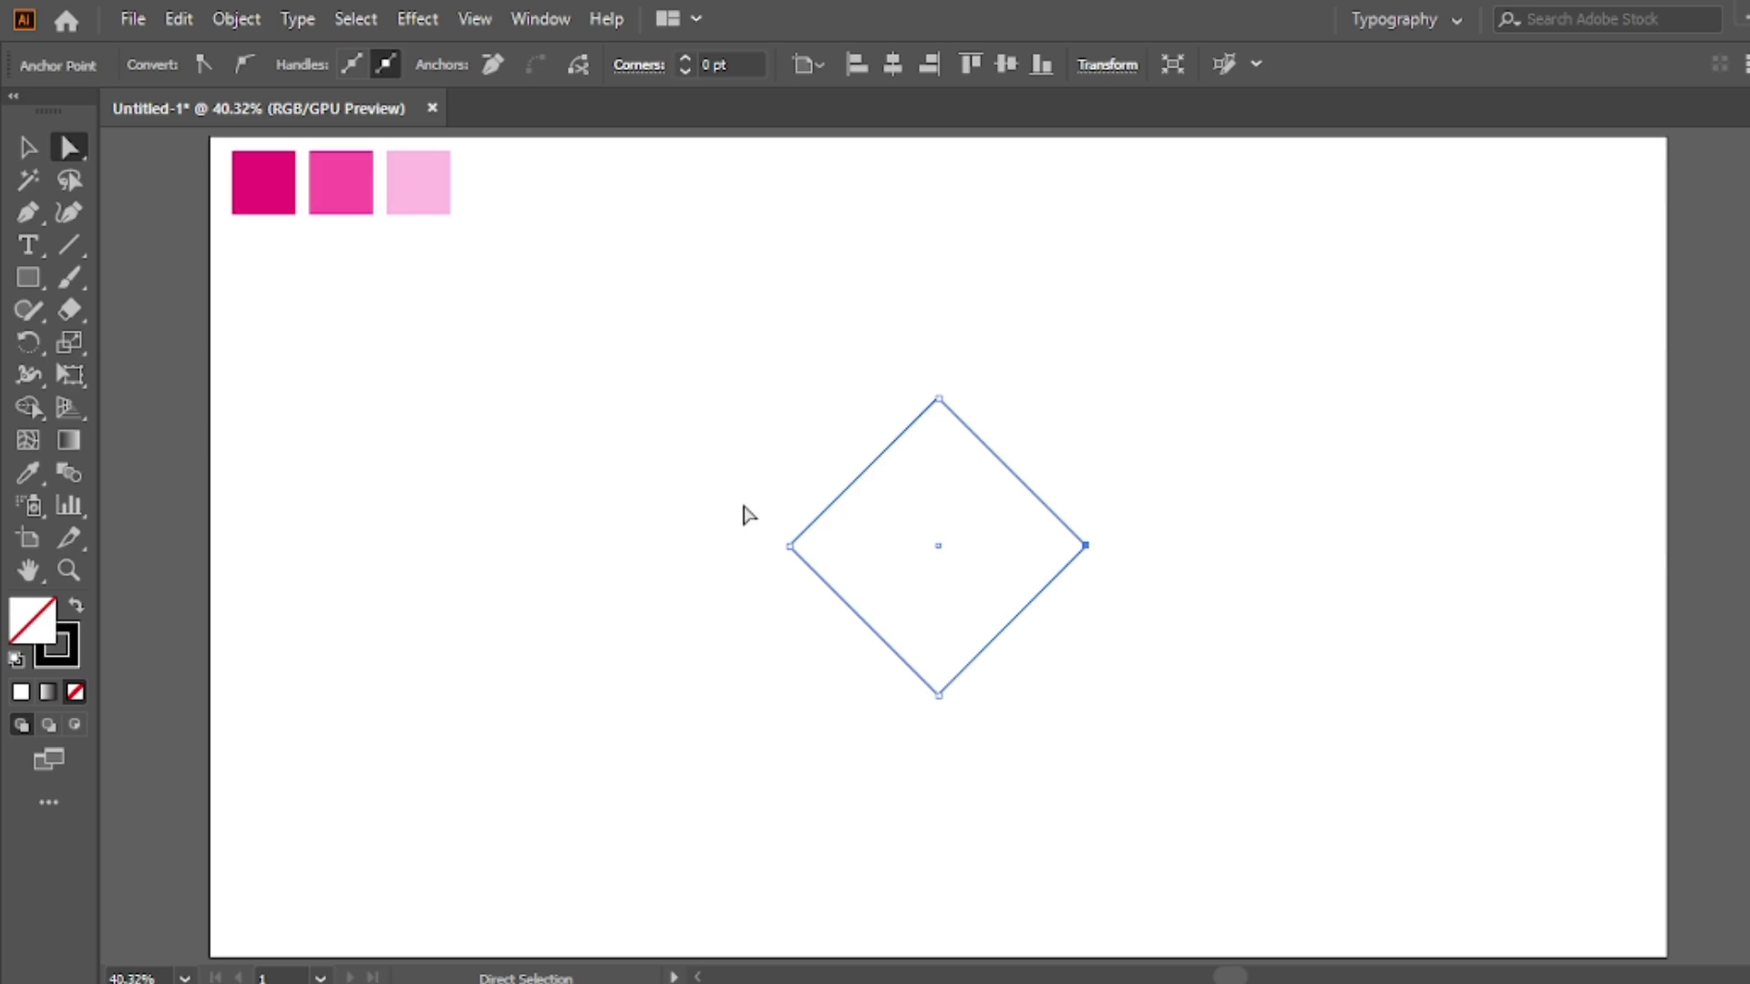
click(790, 548)
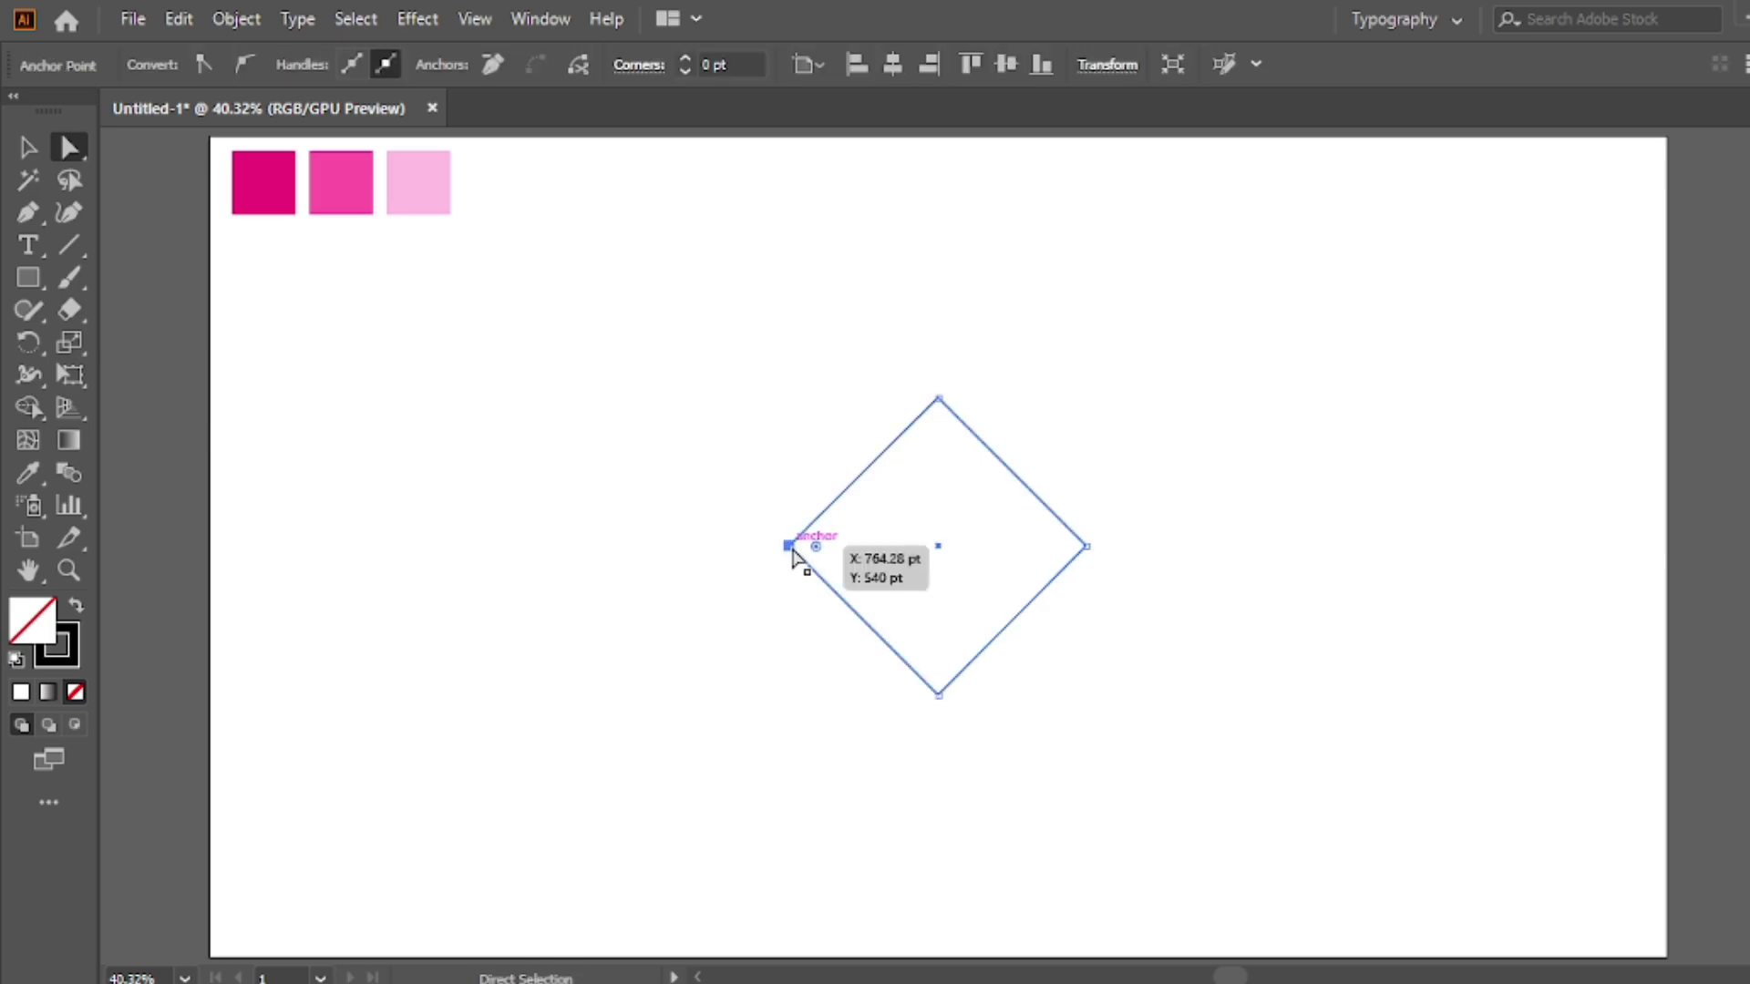
shift+click(1084, 547)
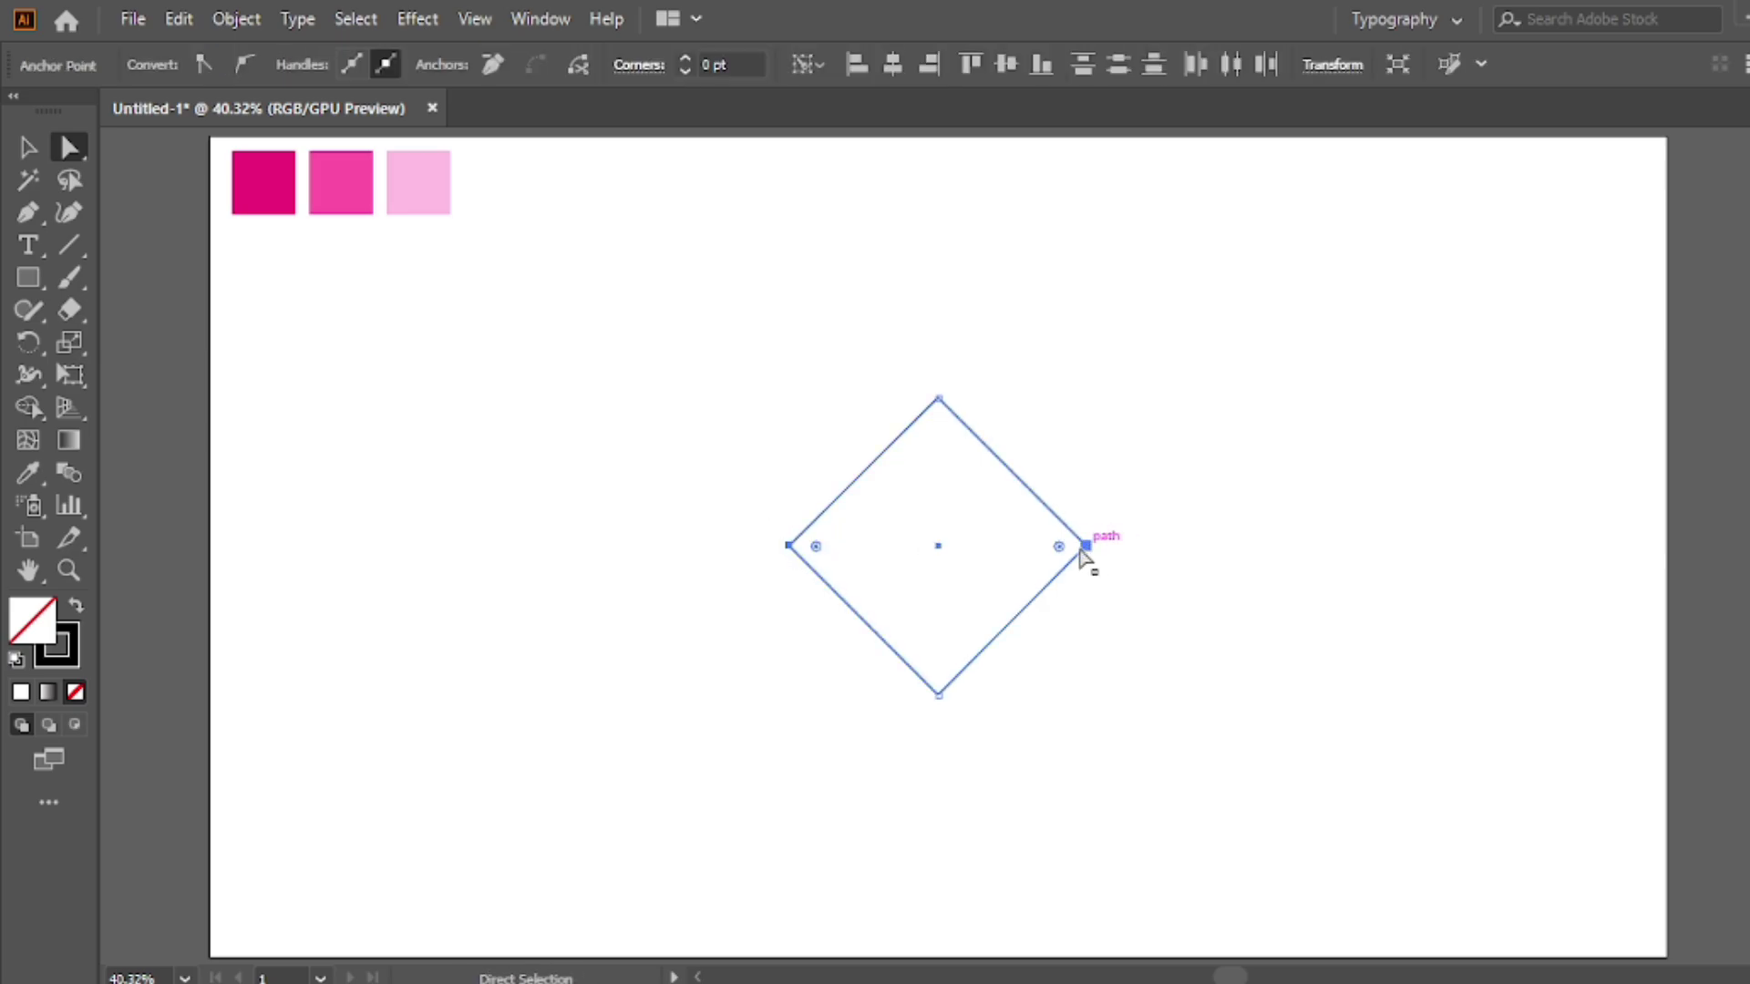
drag(1060, 549, 954, 545)
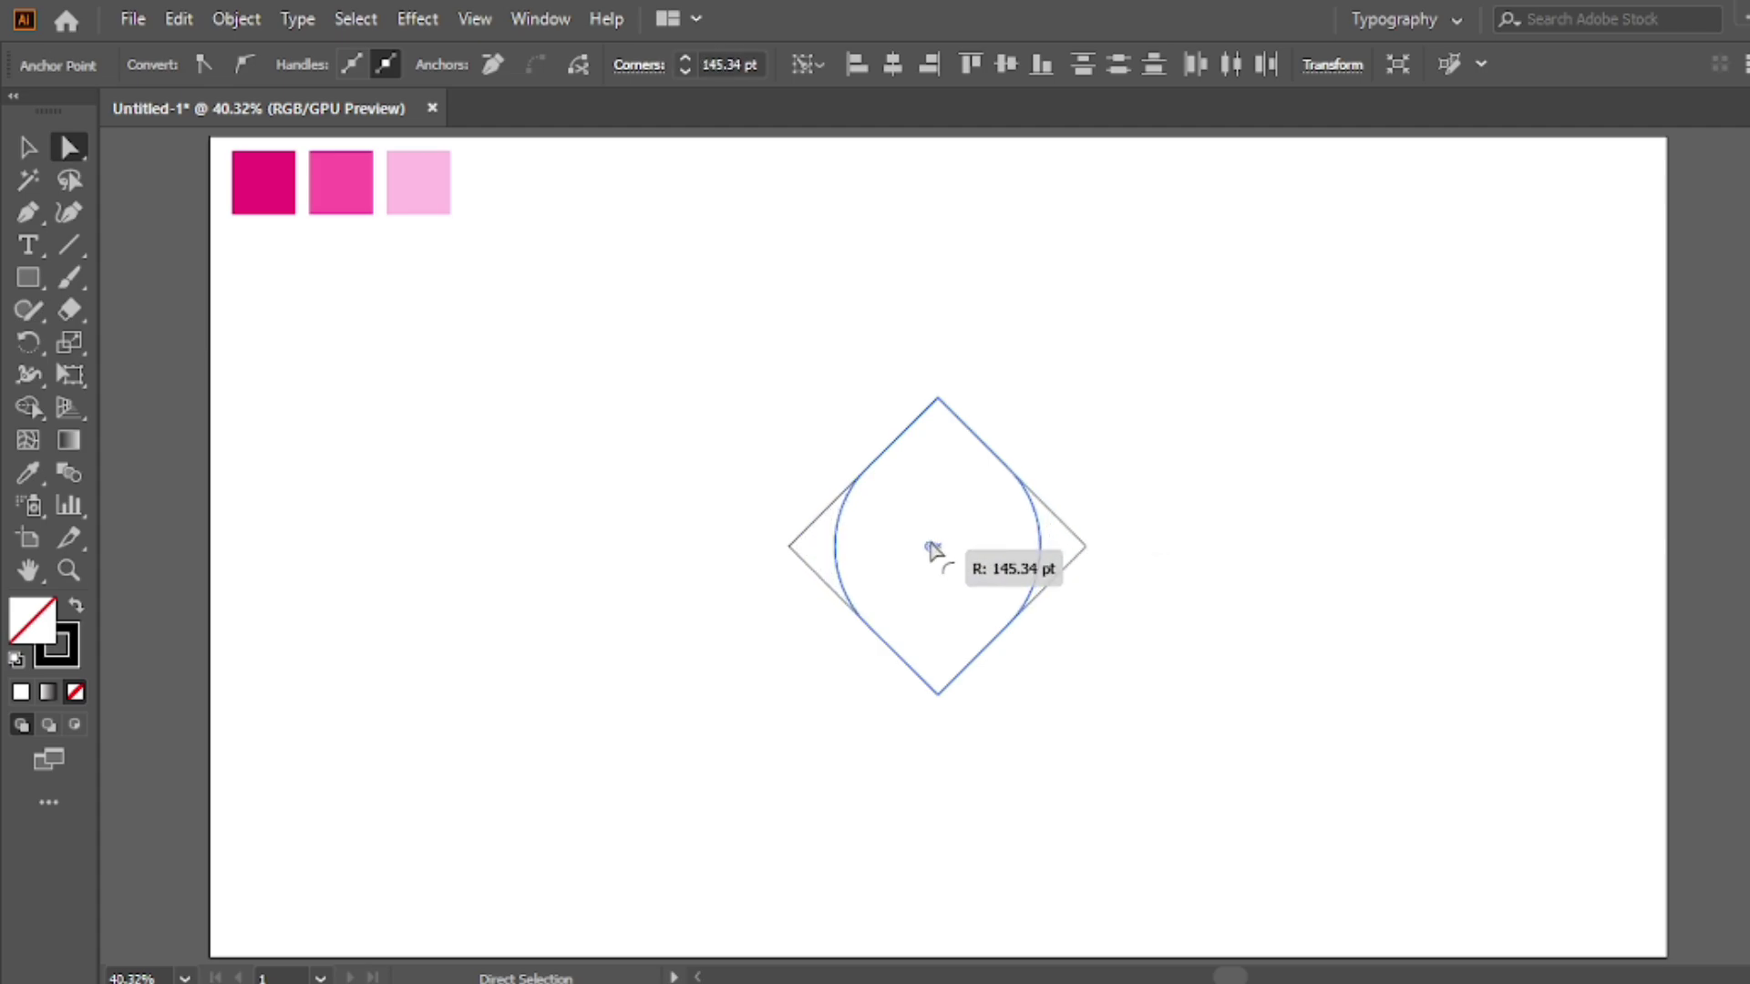
drag(953, 547, 945, 550)
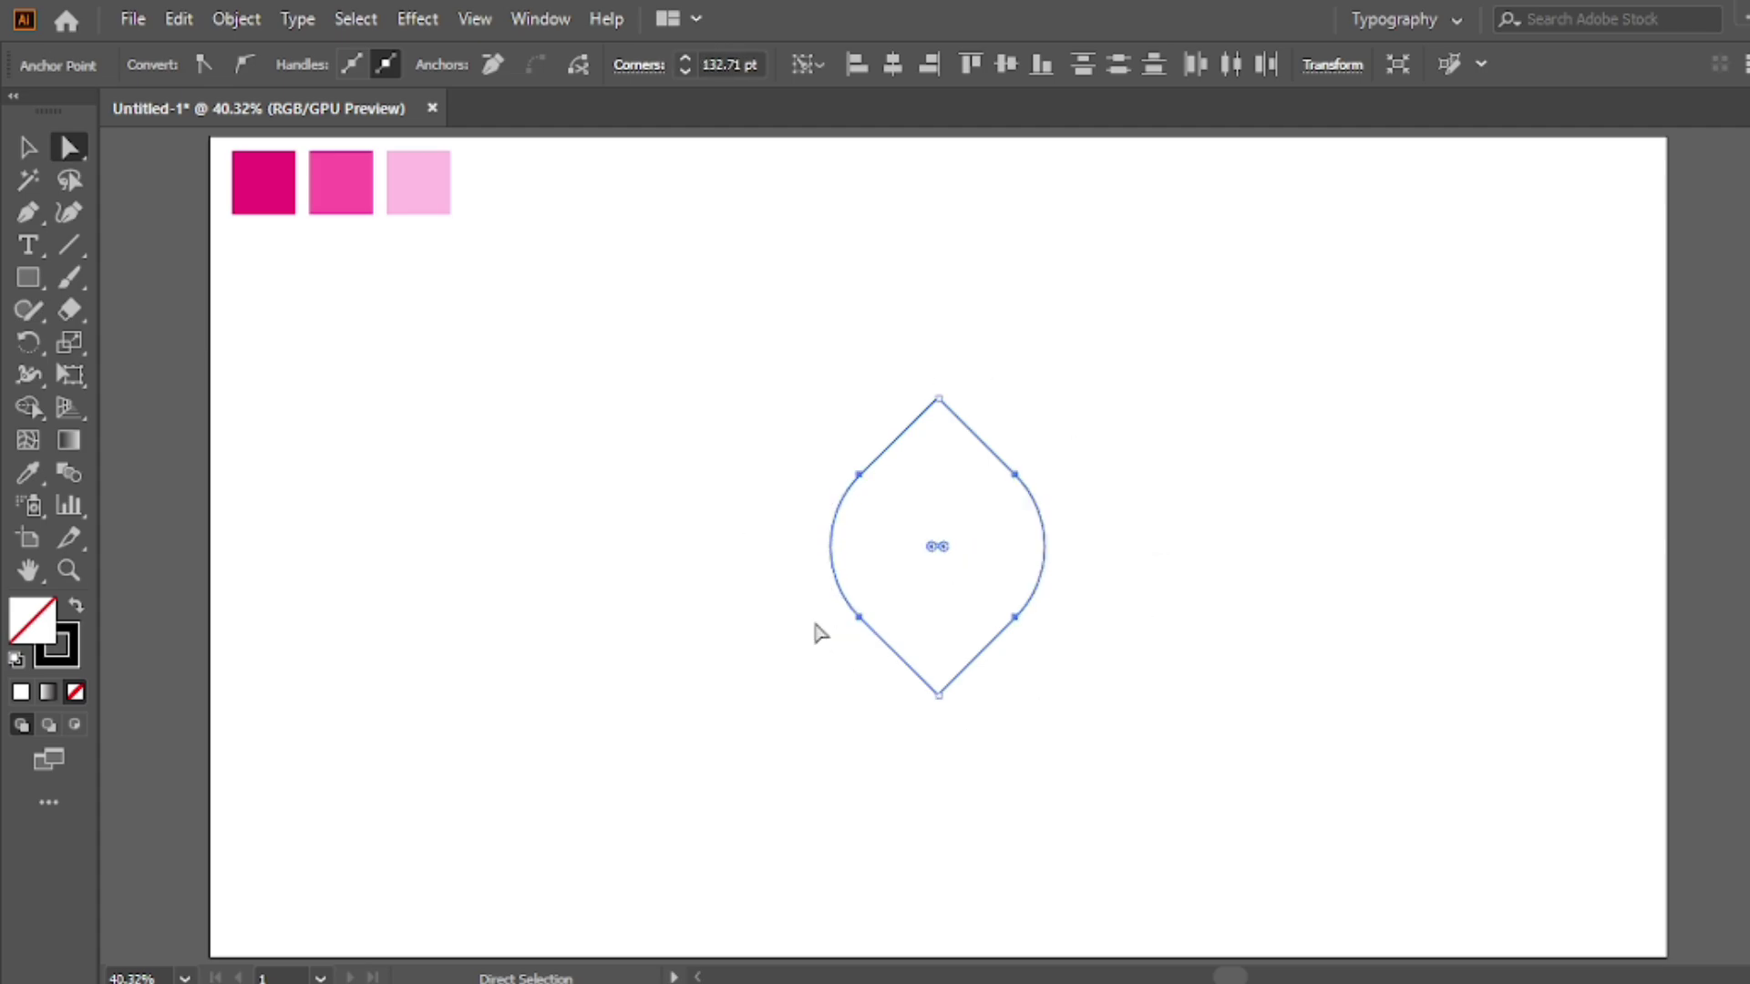
Step: Paste a copy of the petal in front and shrink it toward the bottom point
key(v)
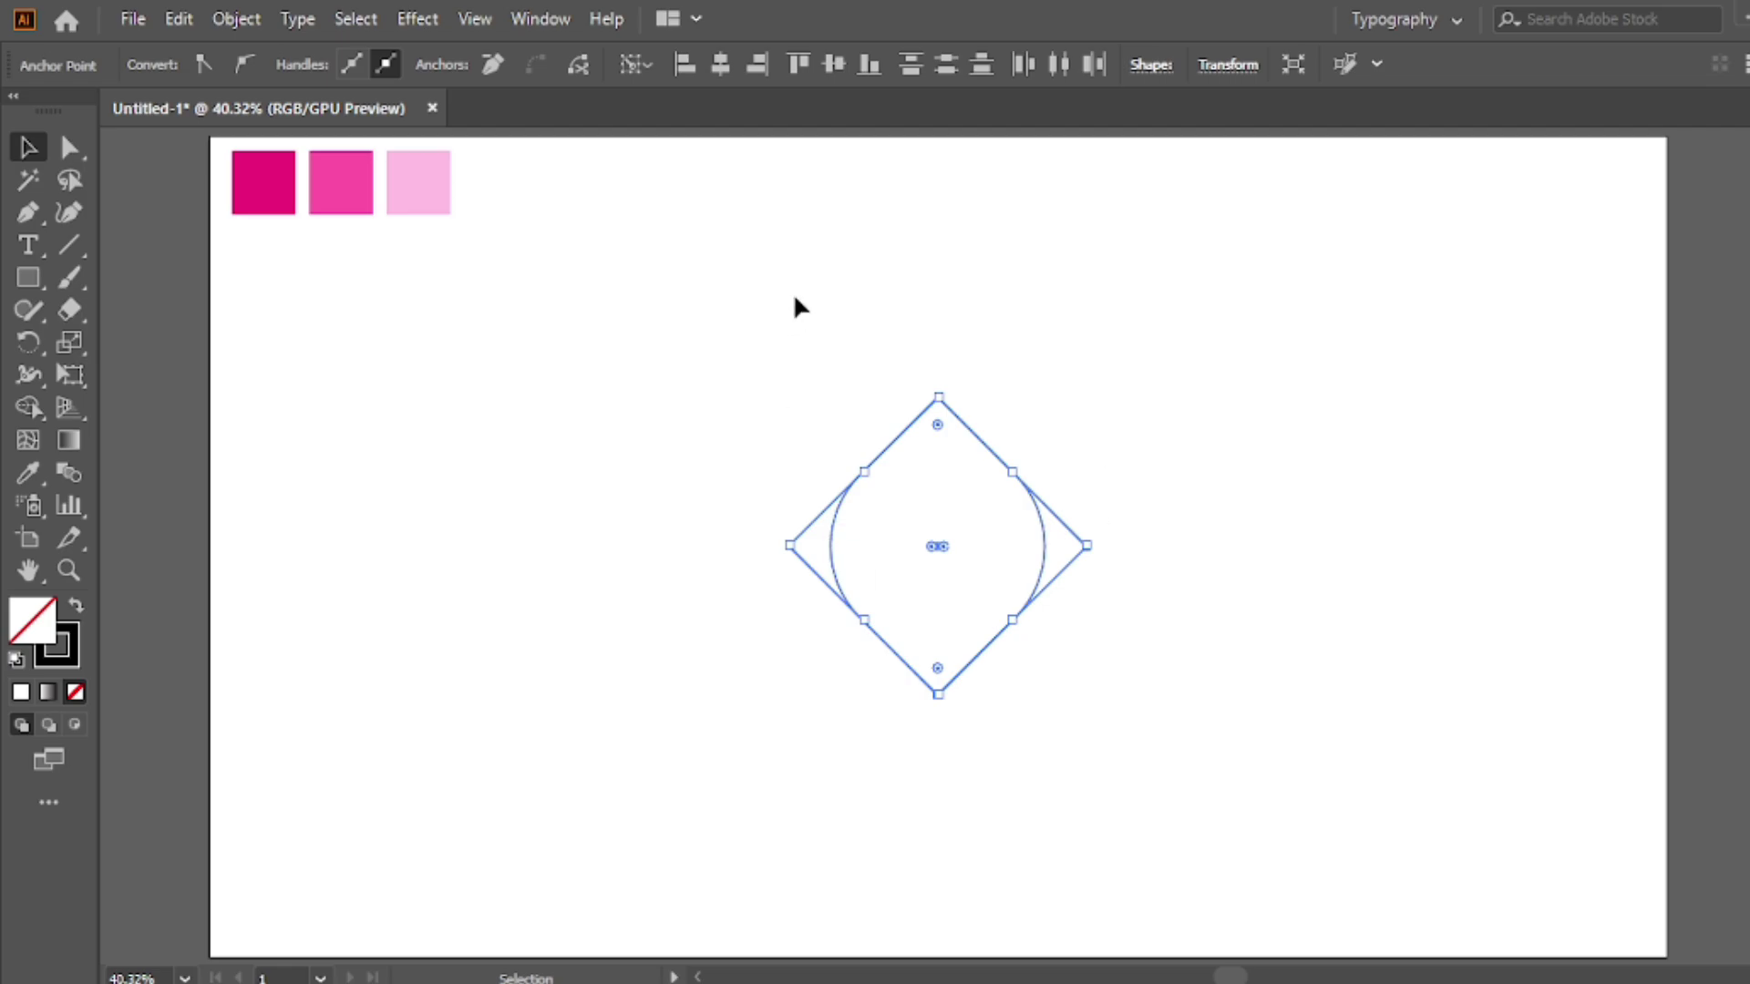
click(800, 304)
drag(1036, 373, 890, 492)
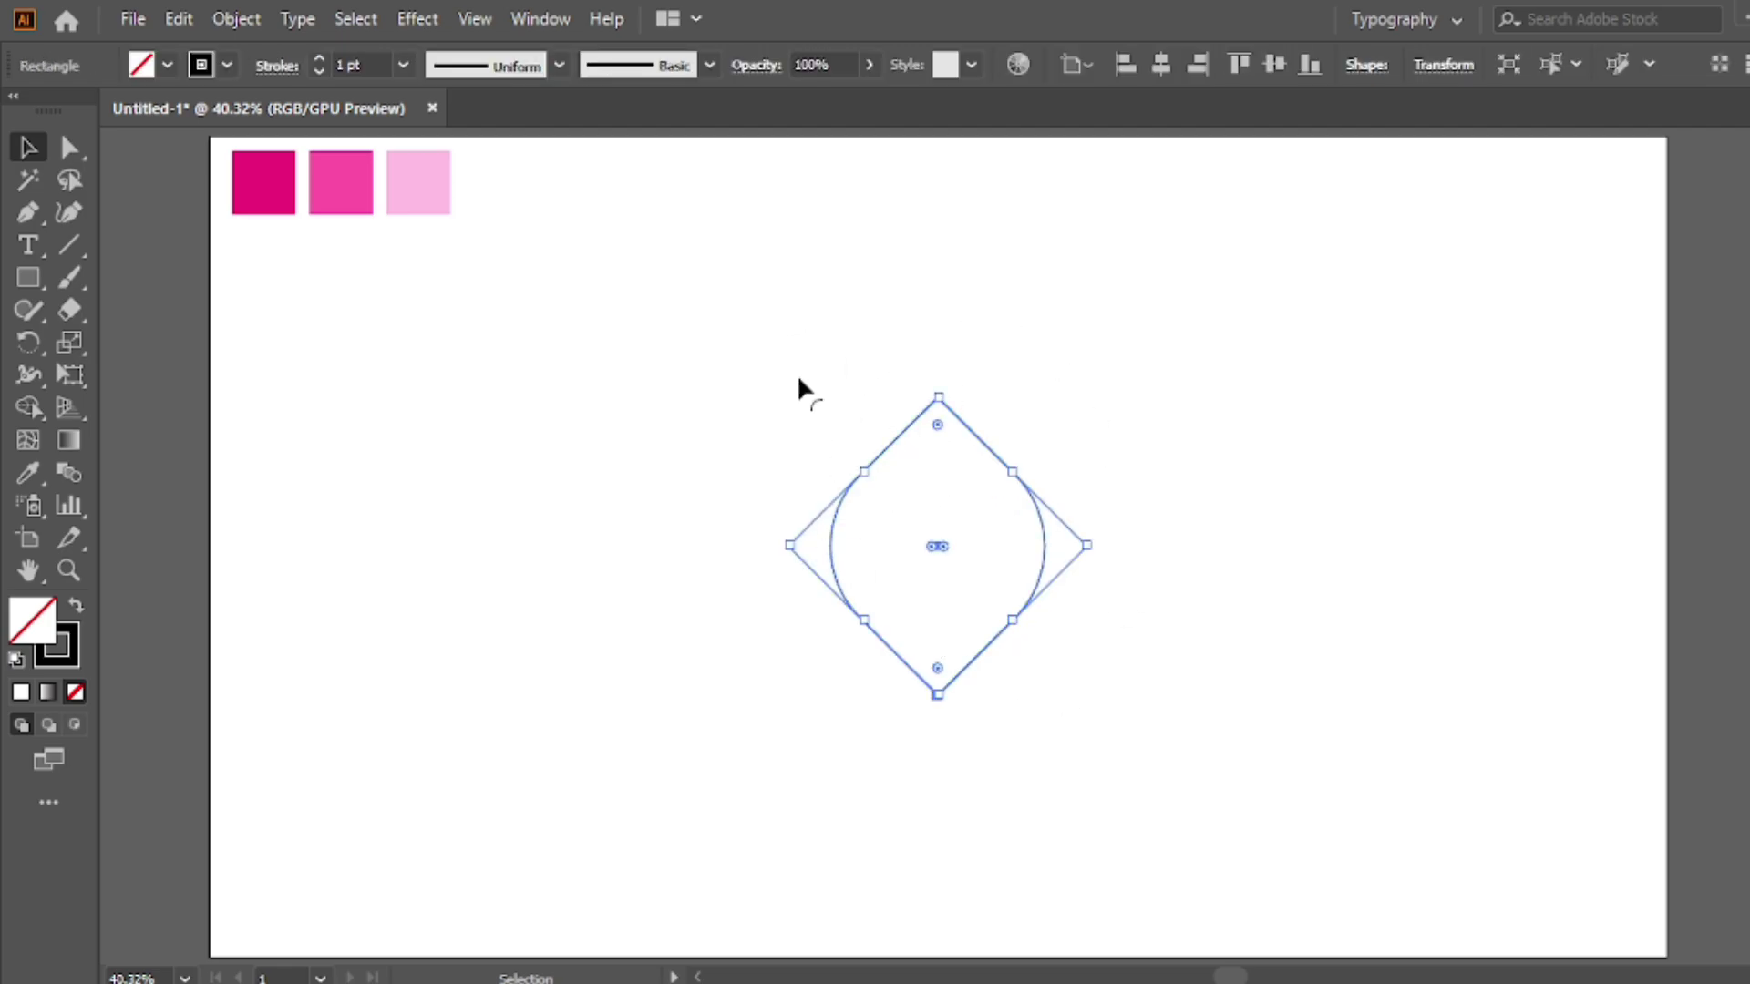
click(179, 20)
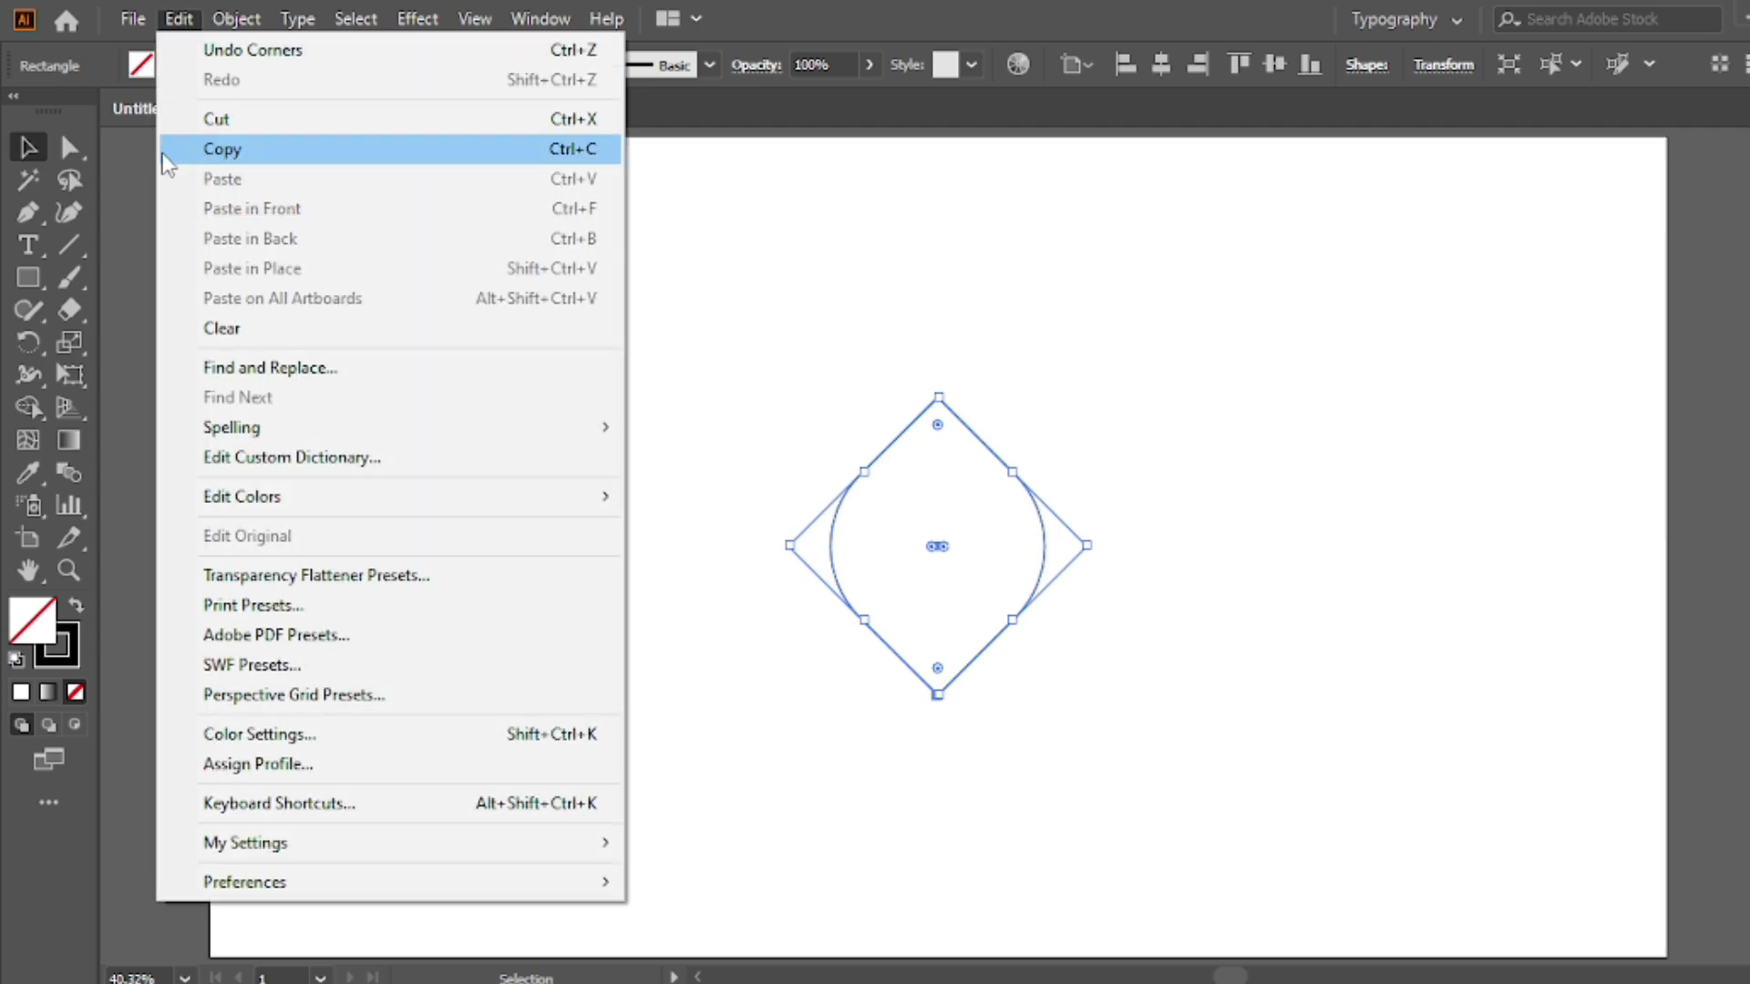
click(239, 152)
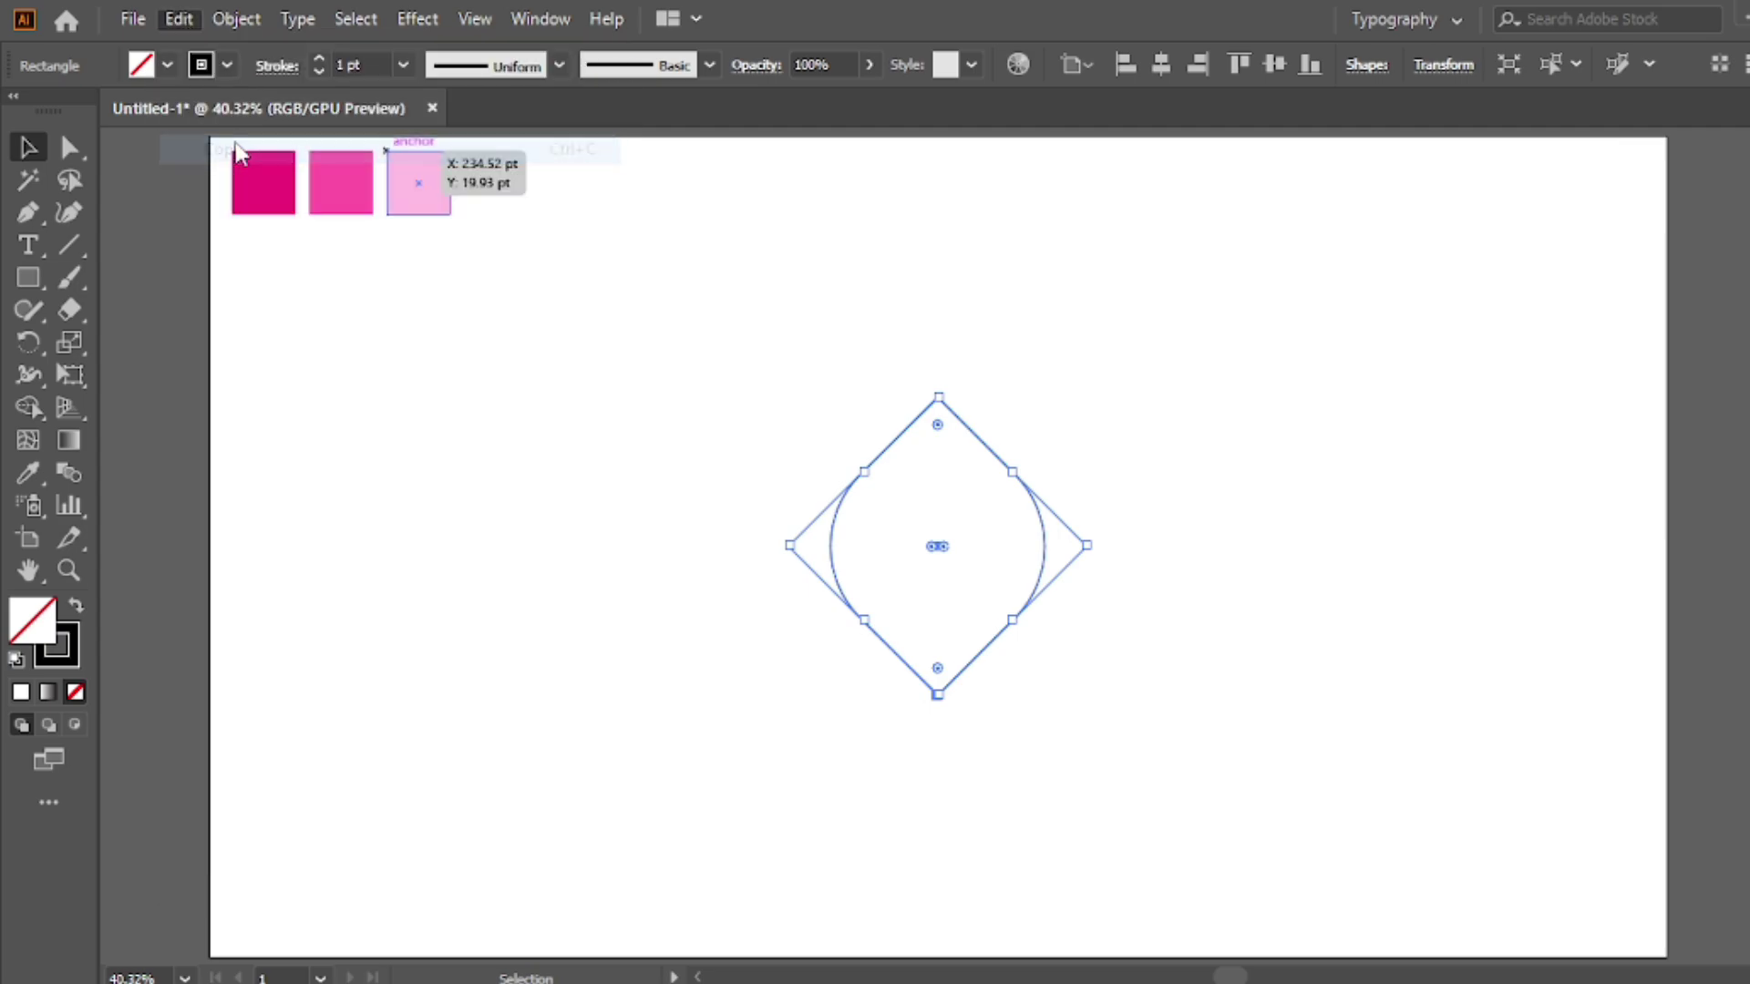
click(180, 18)
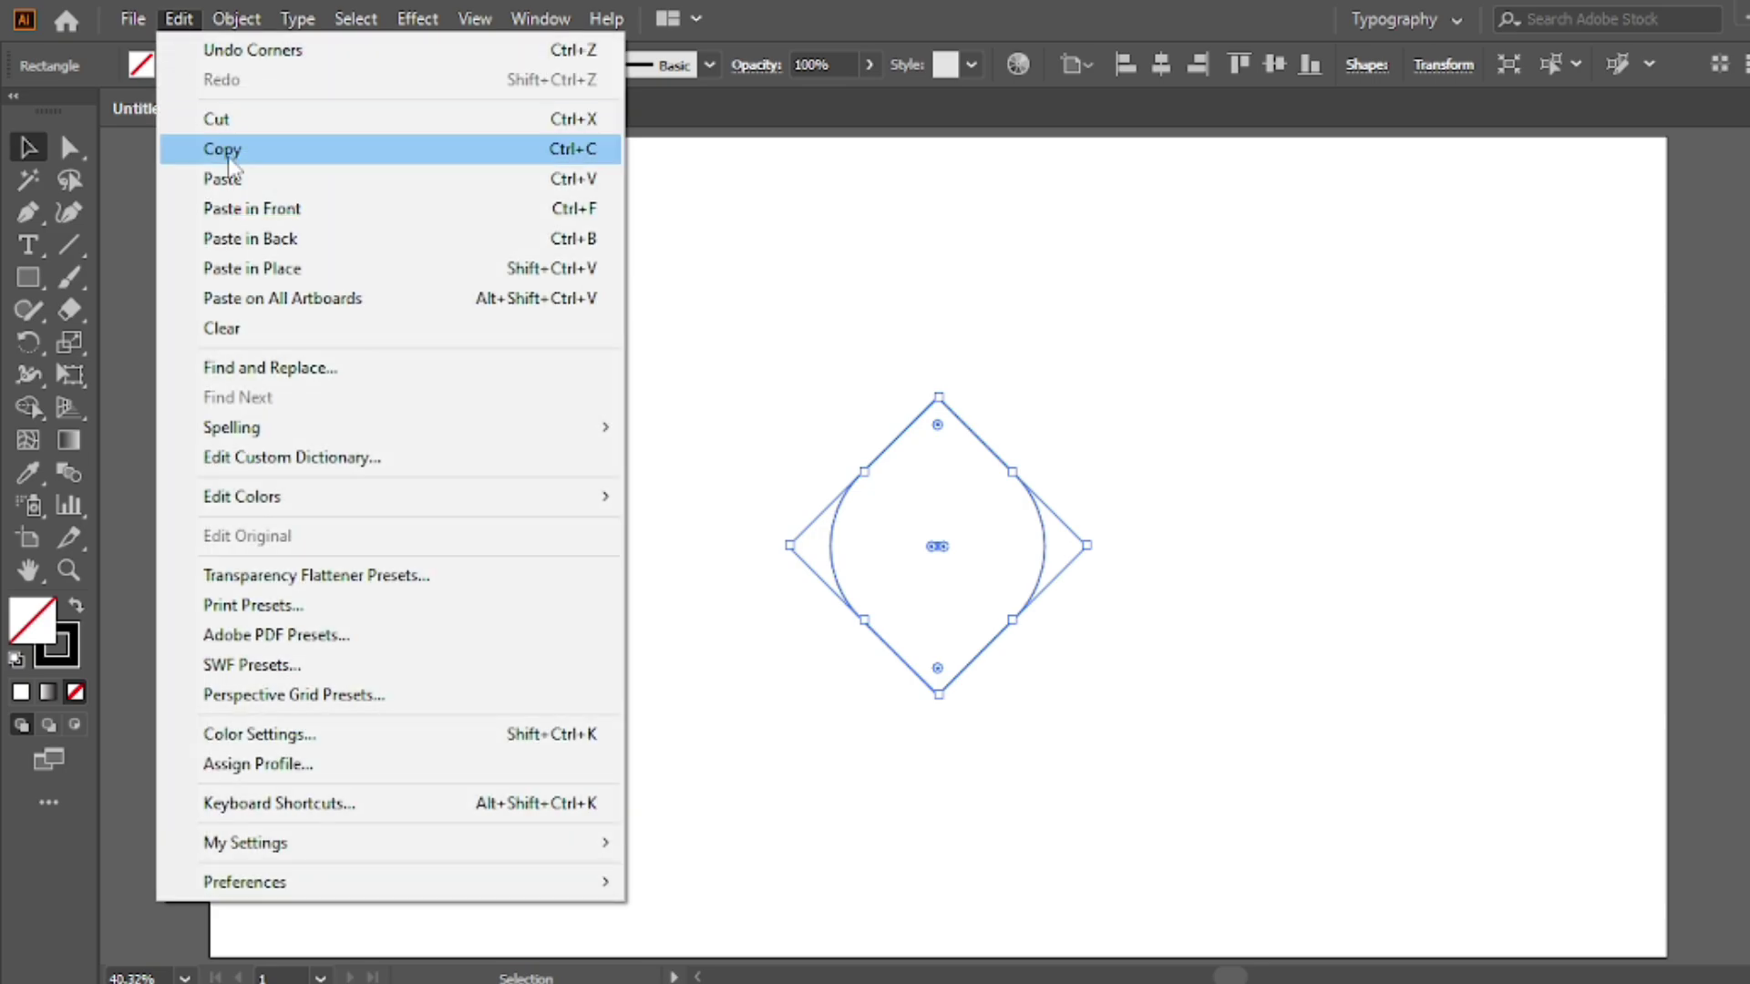
click(235, 211)
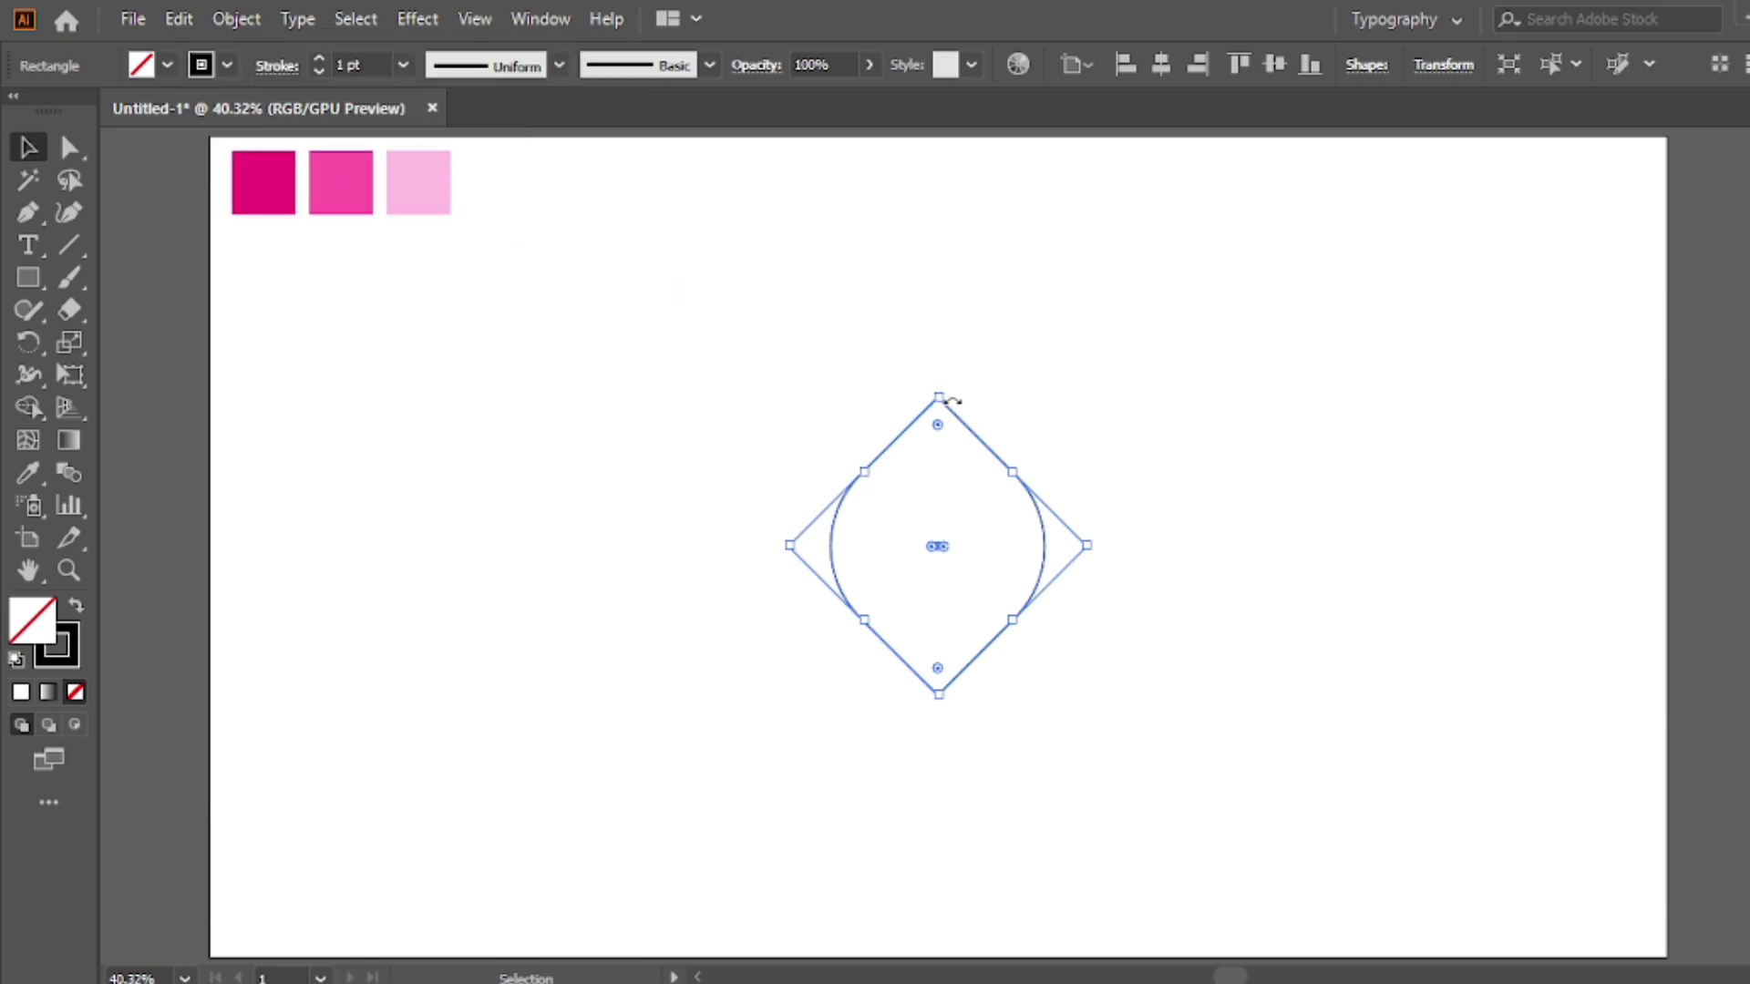
drag(940, 393, 934, 445)
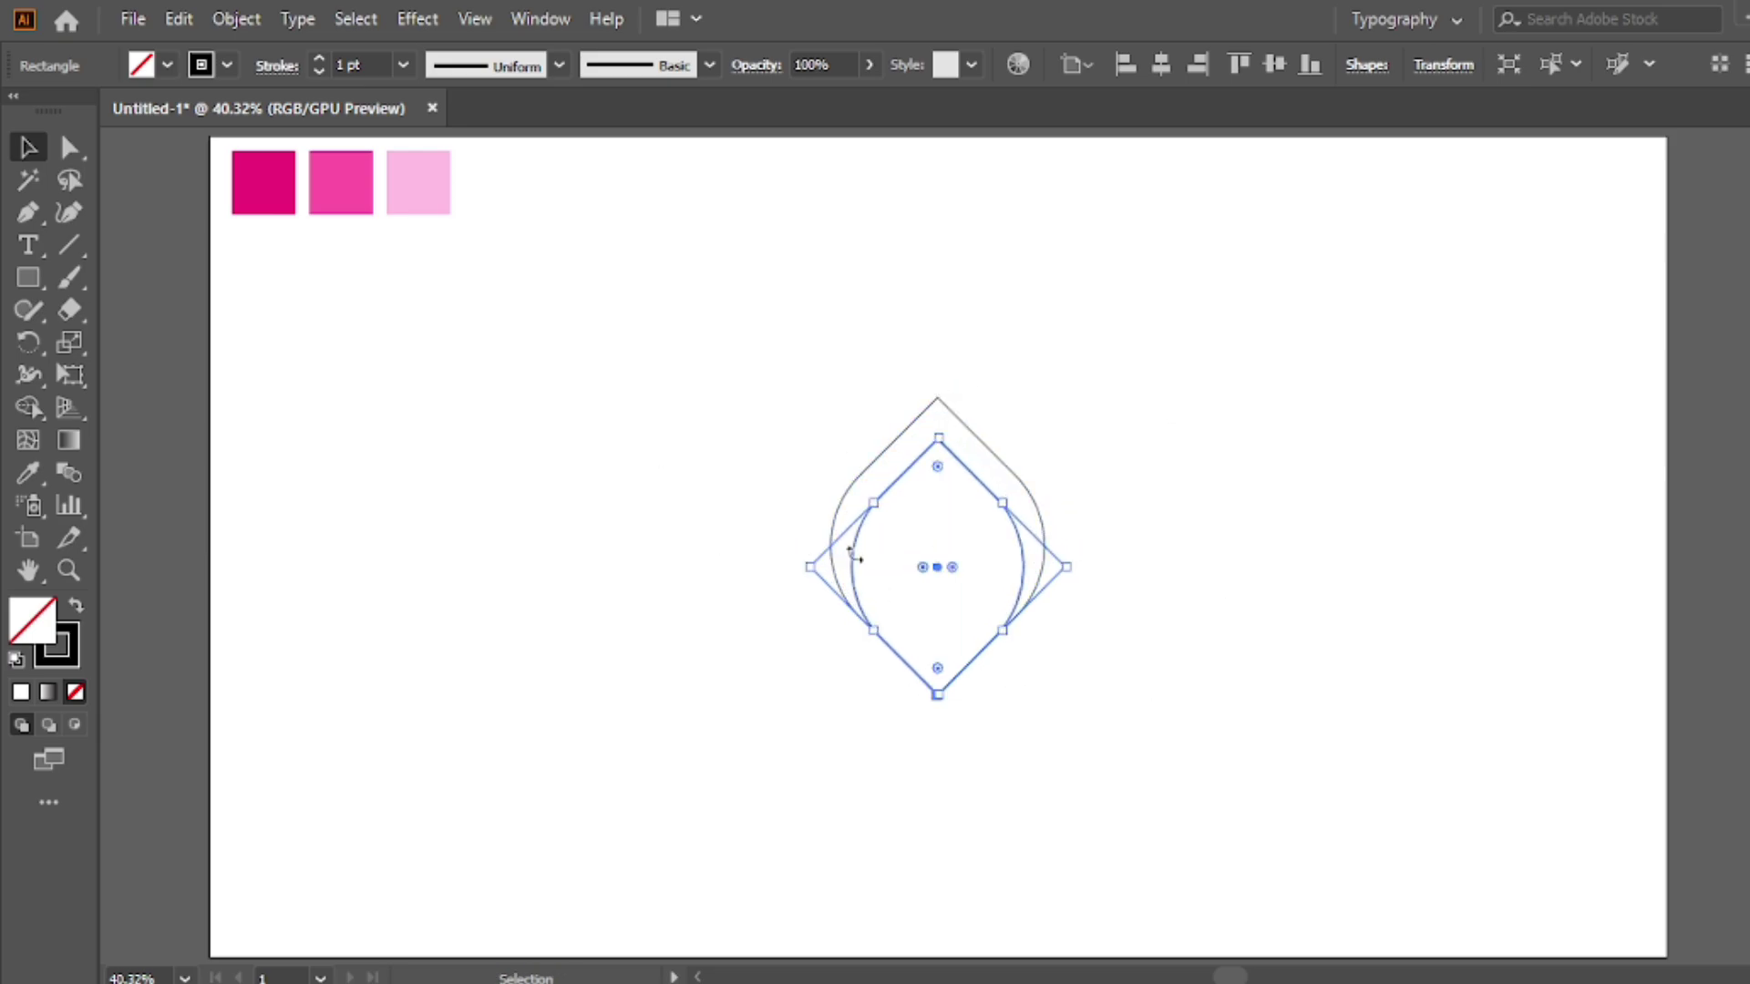
Step: Paste a second copy in front and shrink it into the innermost petal
click(185, 25)
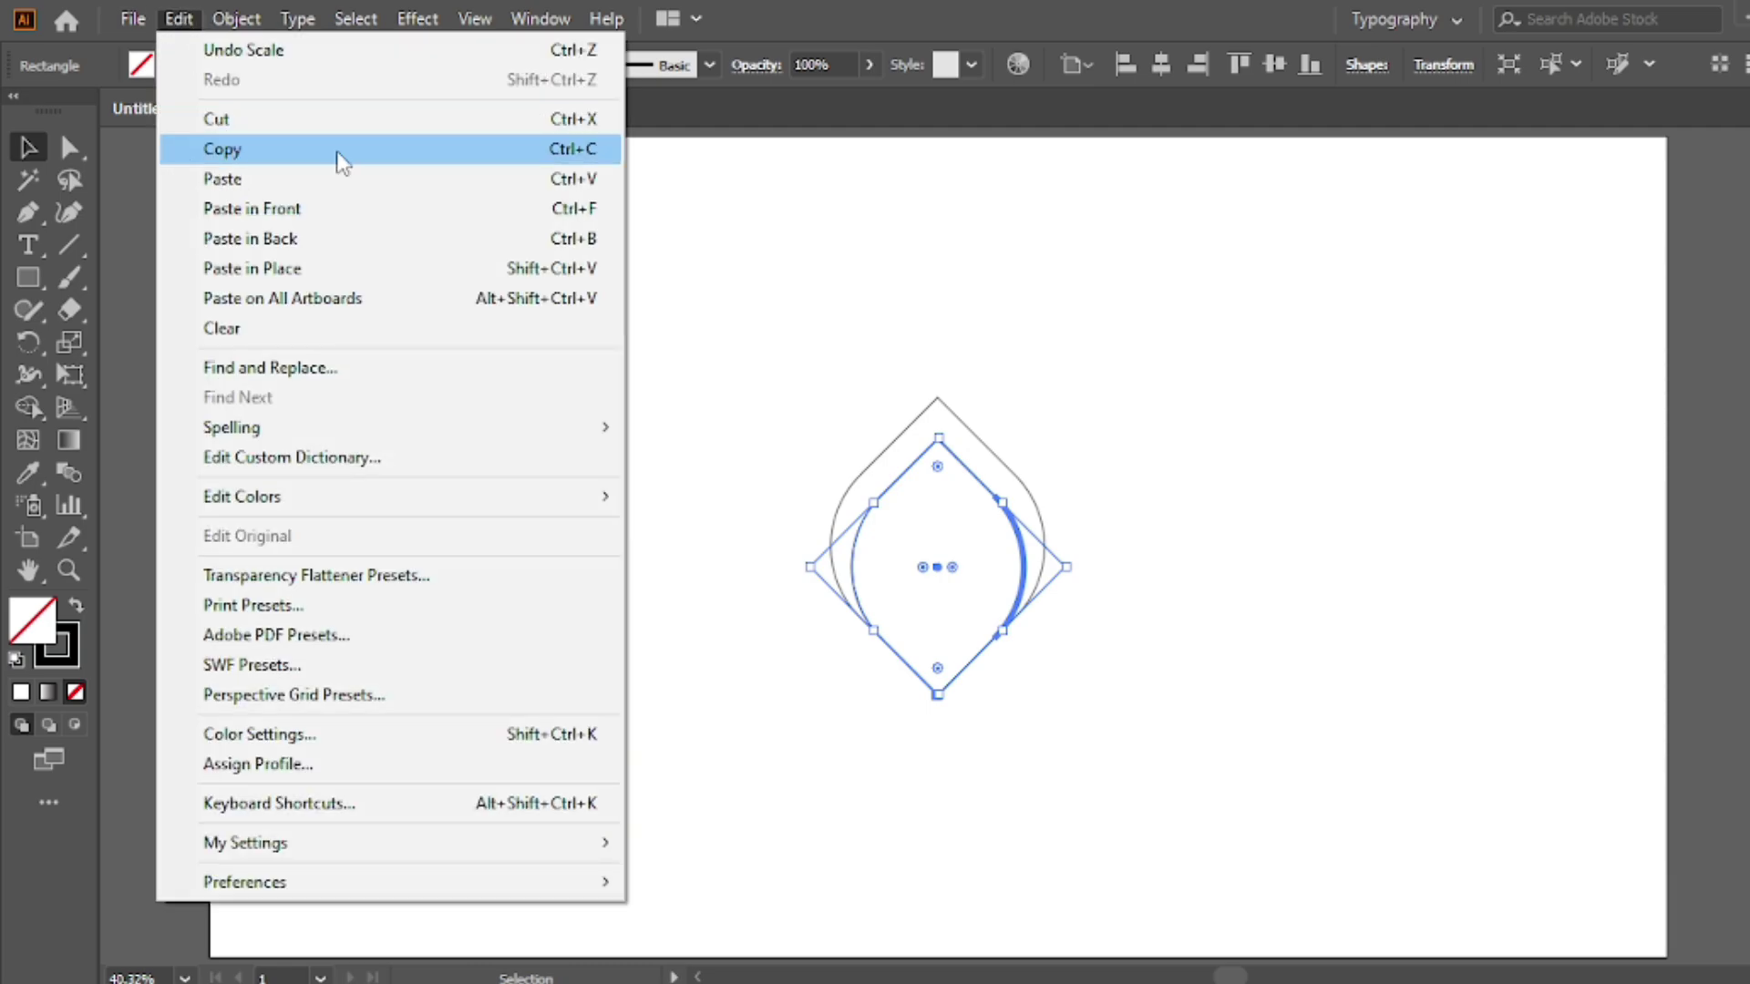
click(230, 150)
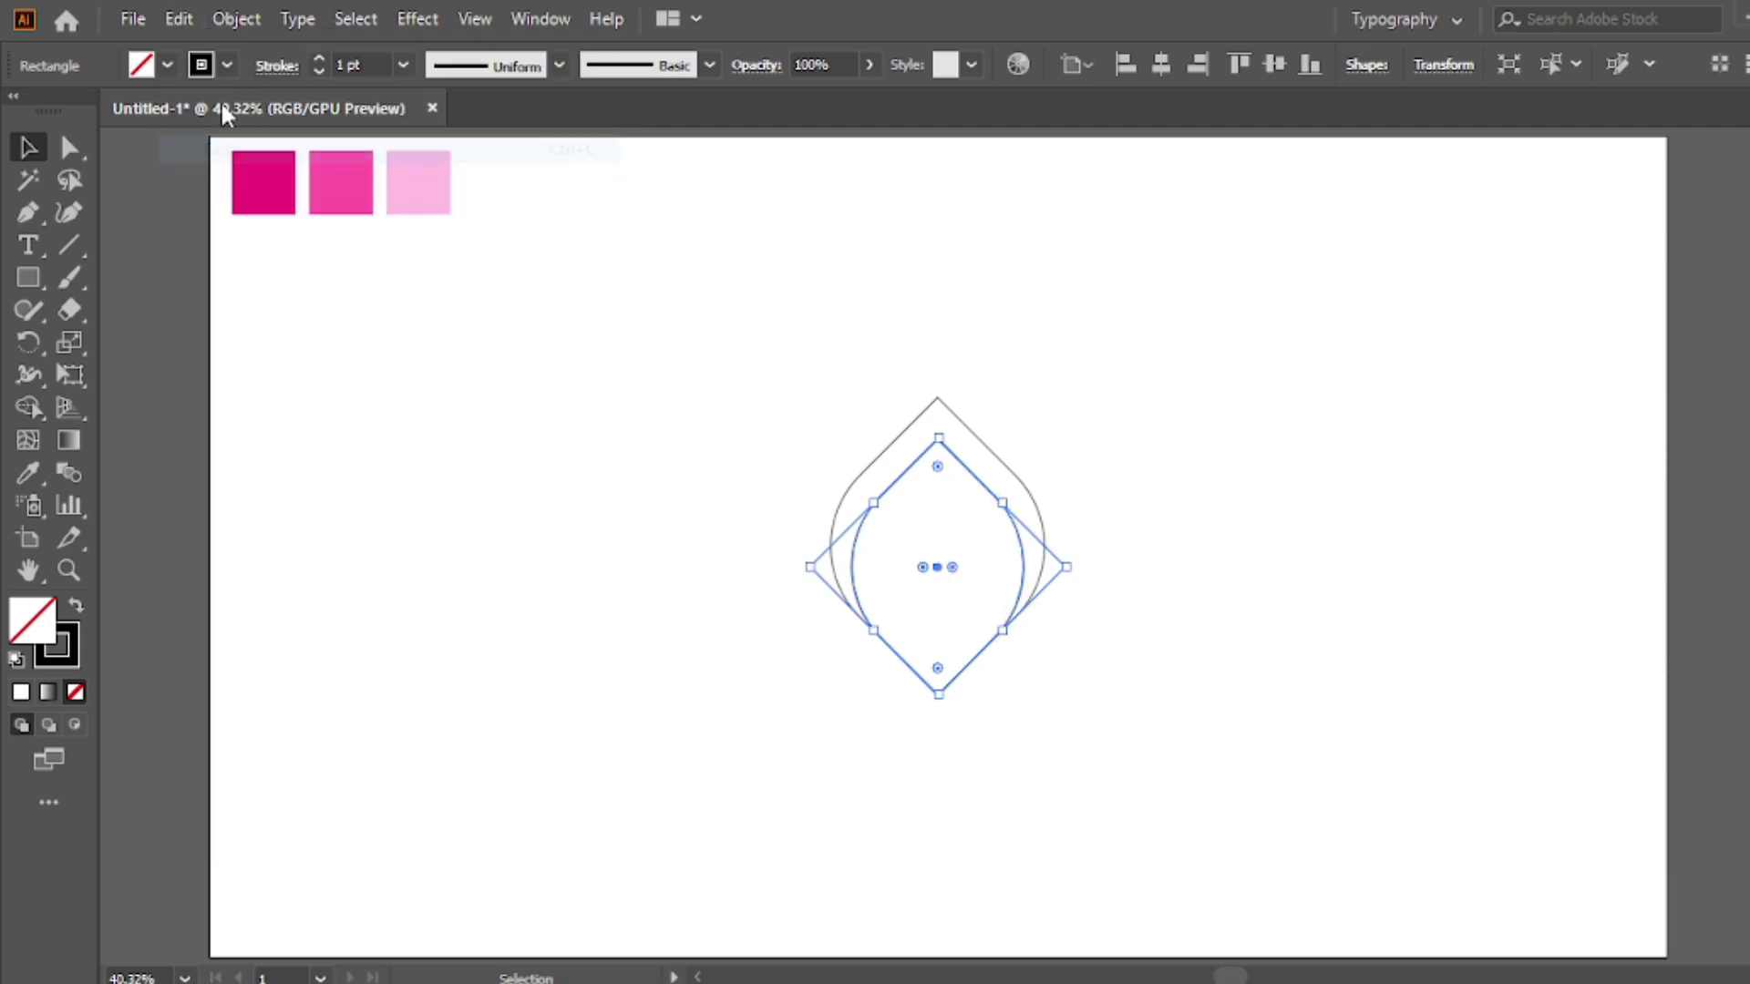
click(185, 20)
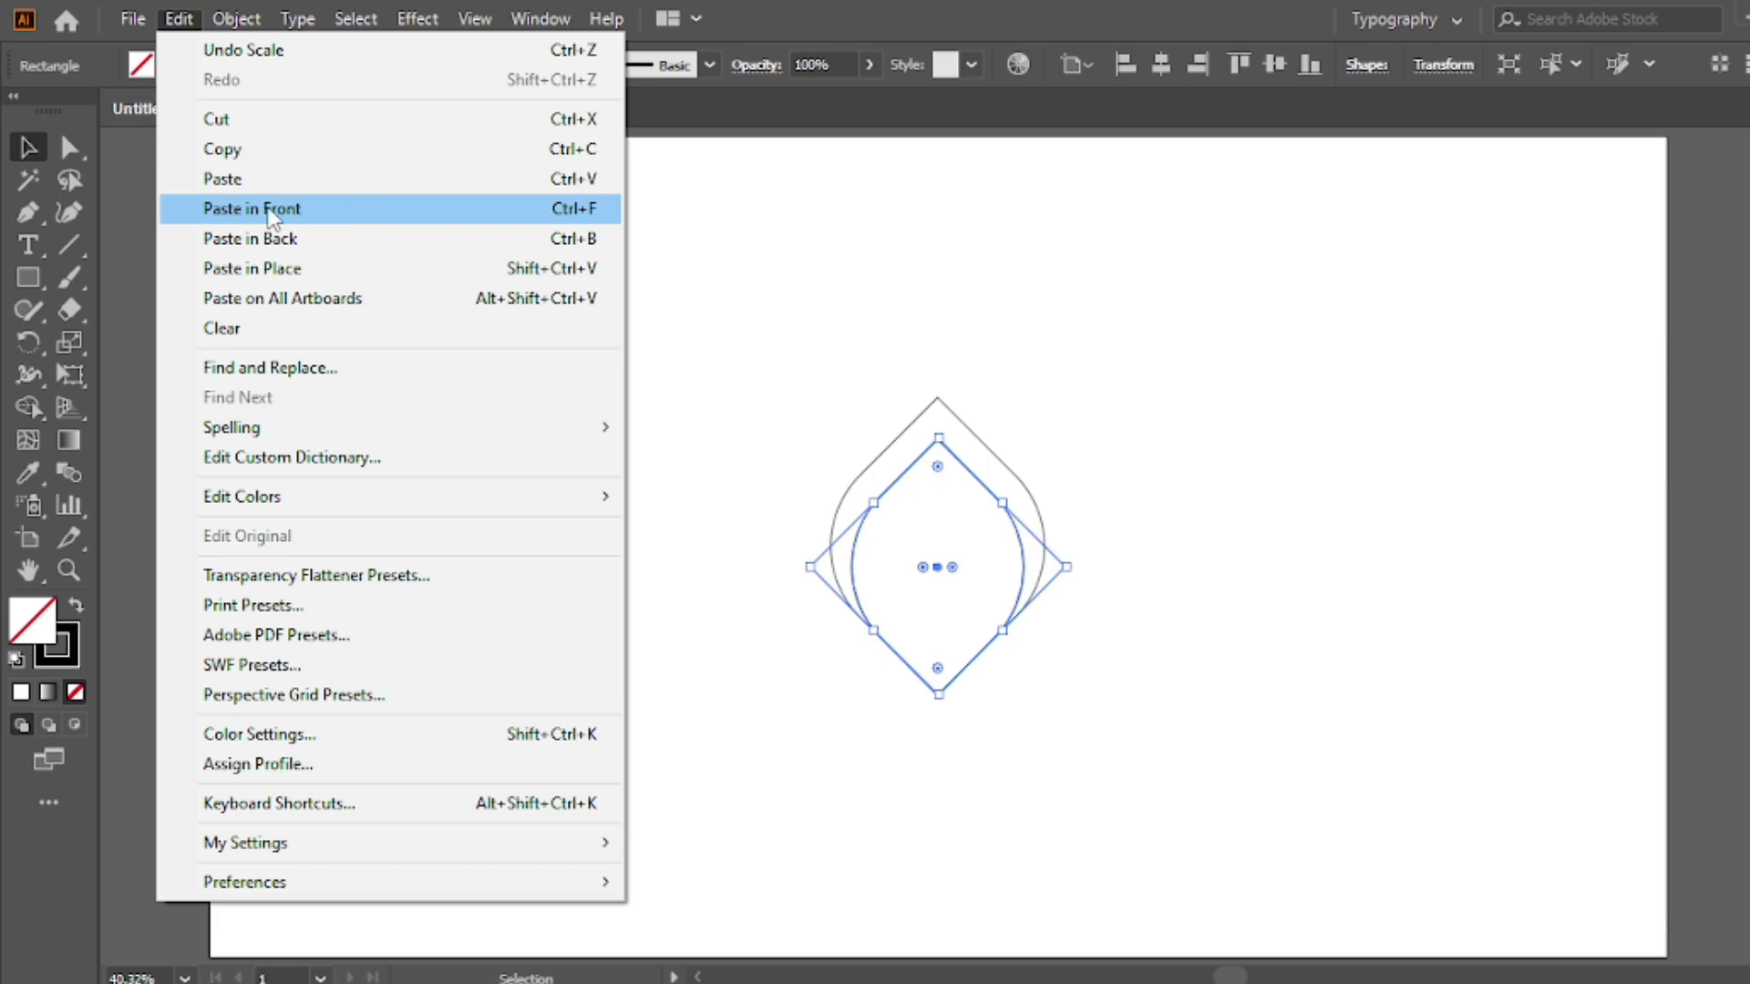
click(343, 211)
drag(938, 438, 938, 492)
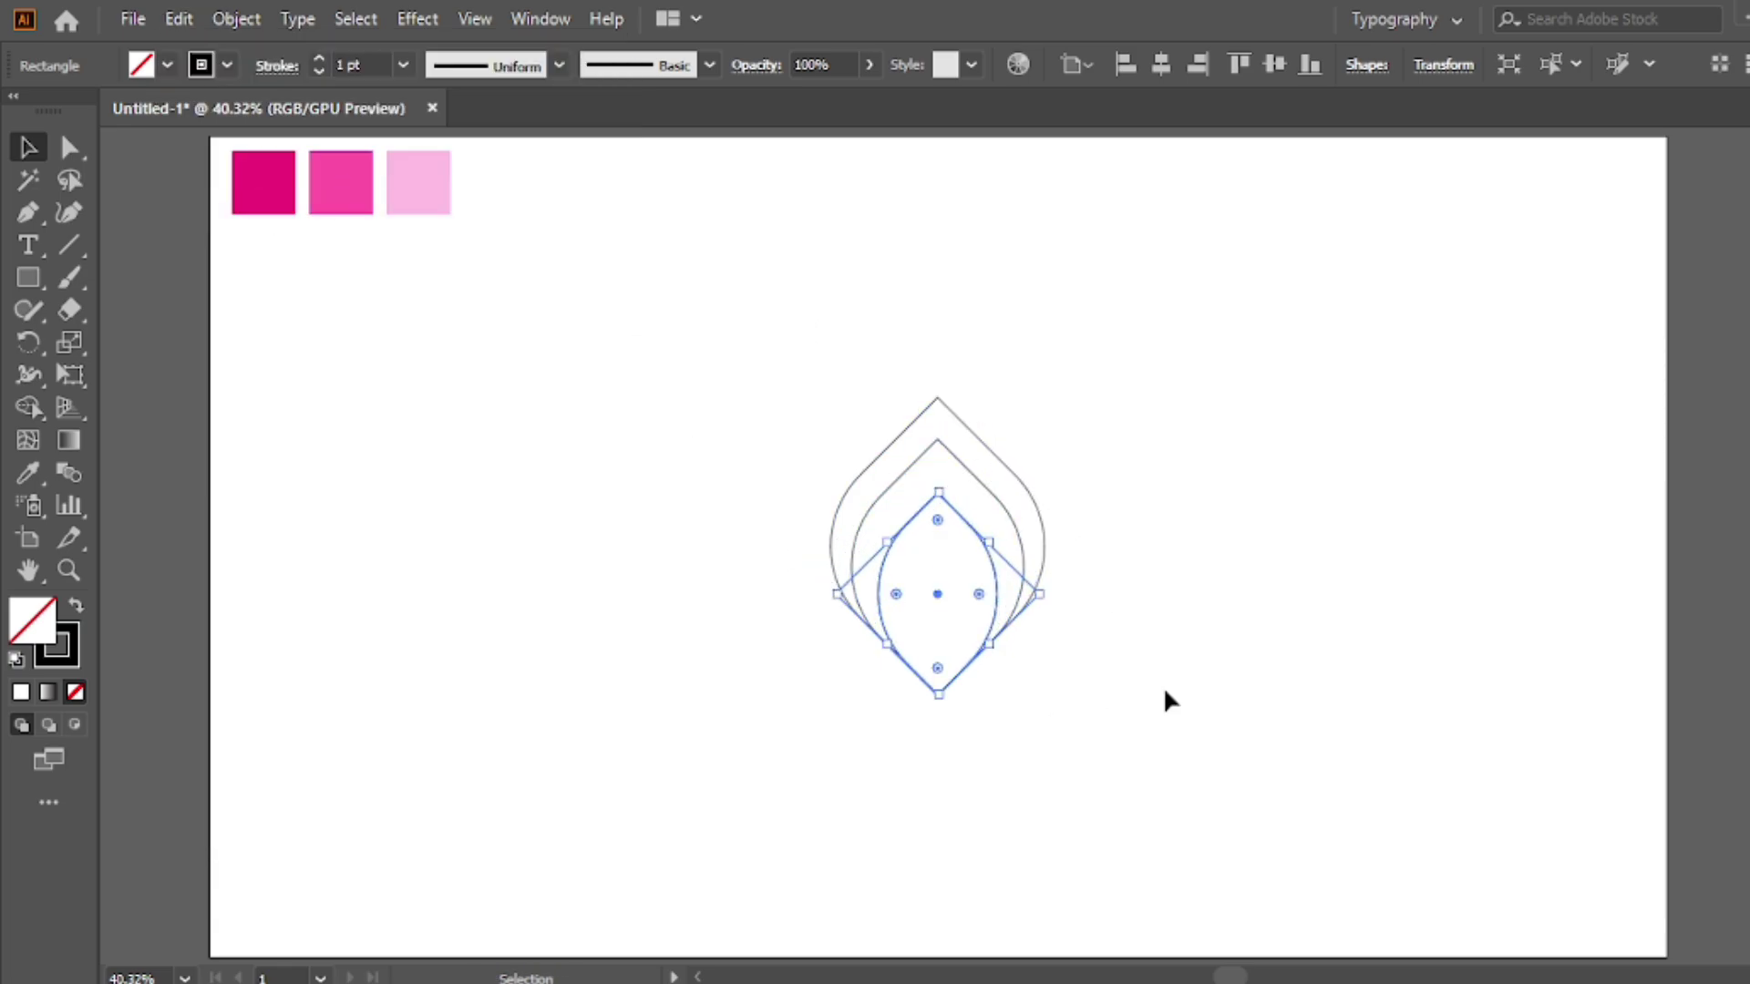
click(853, 331)
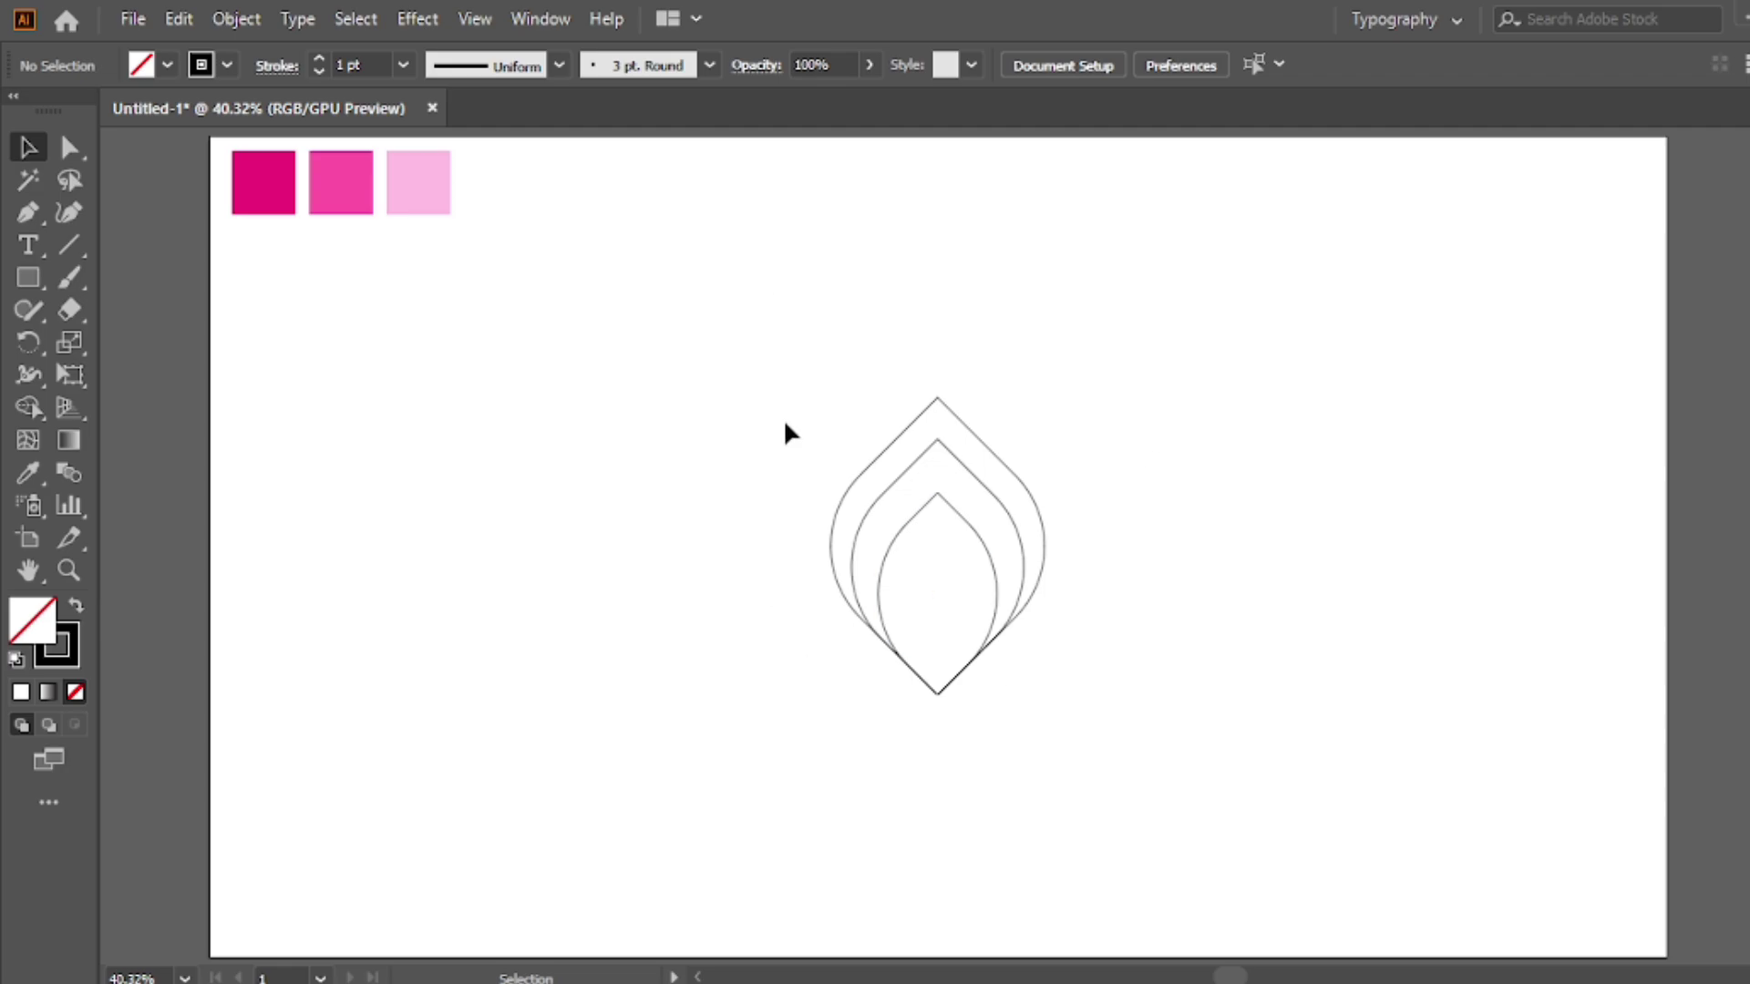
drag(899, 445, 901, 449)
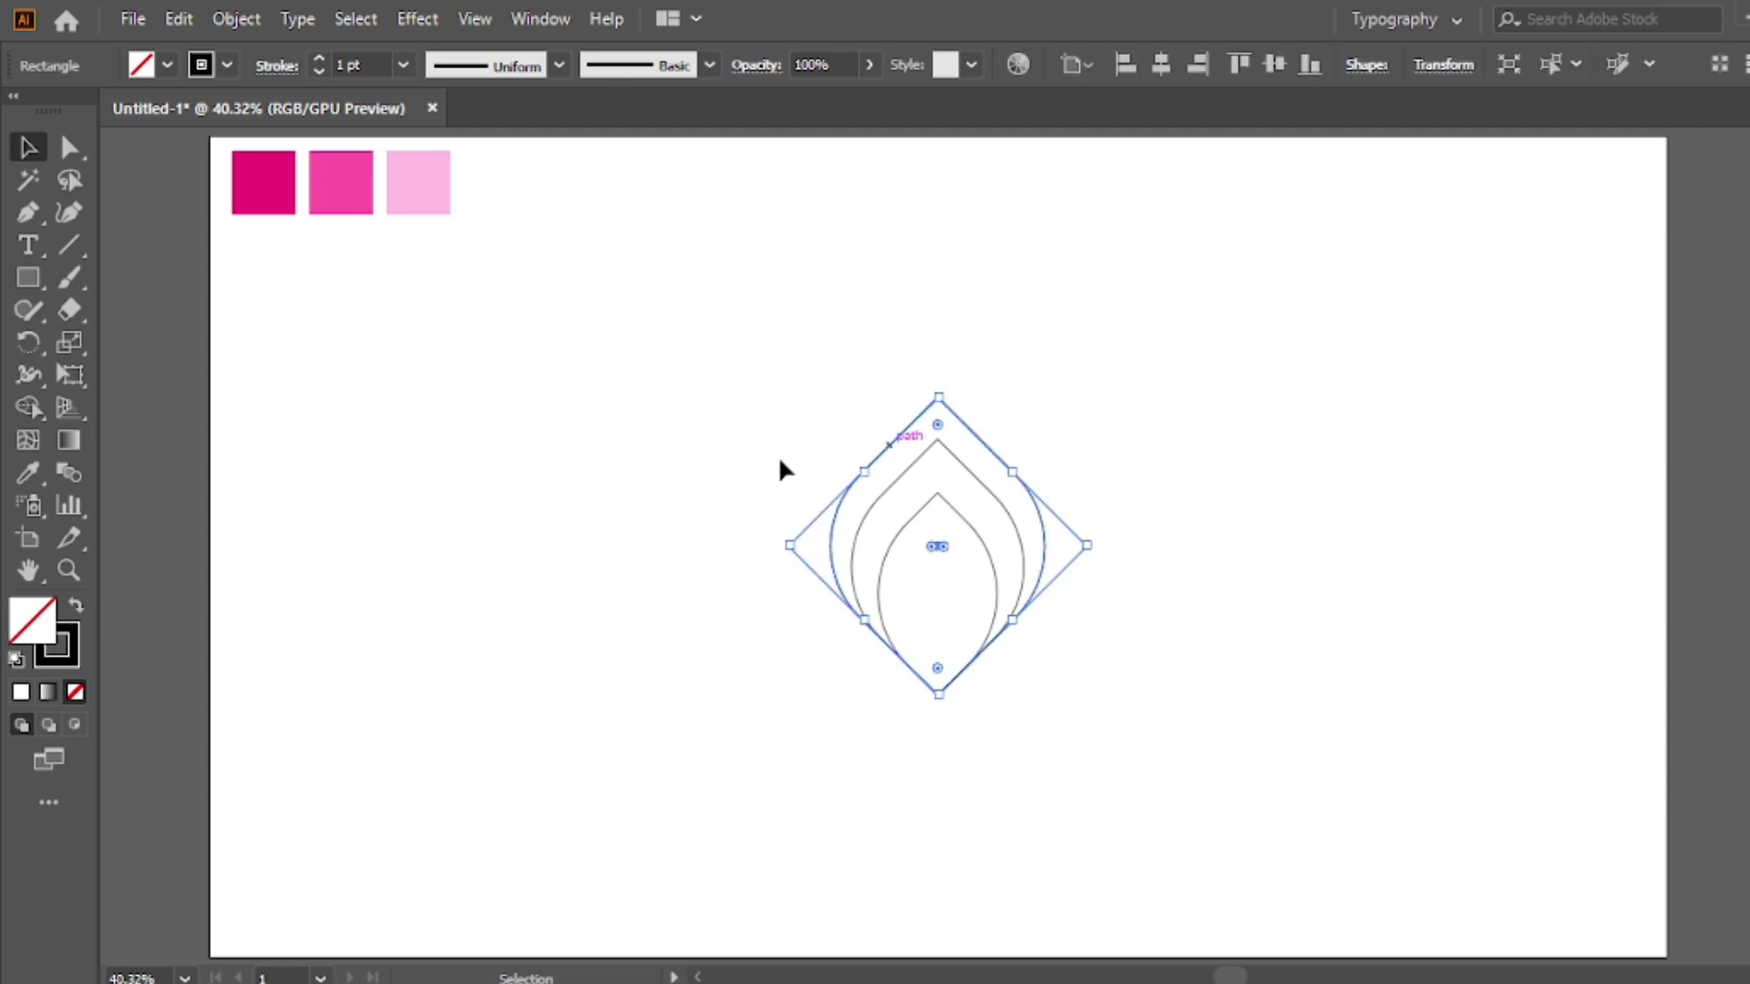
Step: Eyedrop light pink into the outer petal and medium pink into the middle petal
right_click(27, 473)
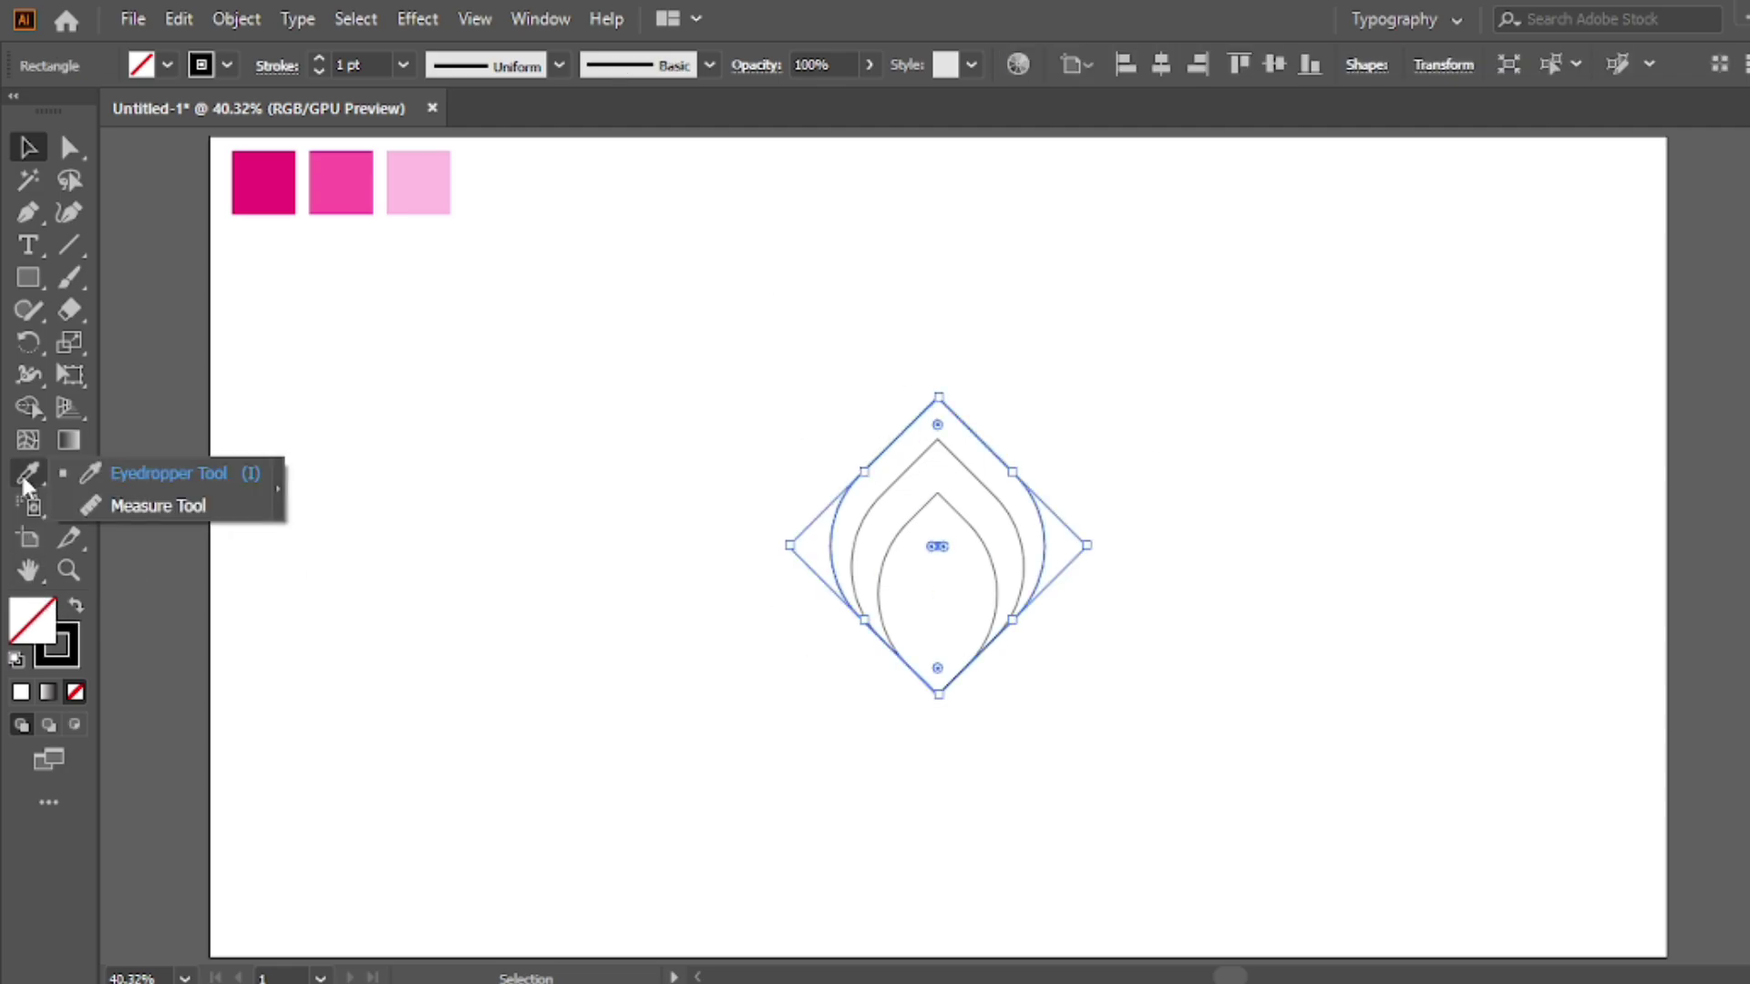
click(125, 475)
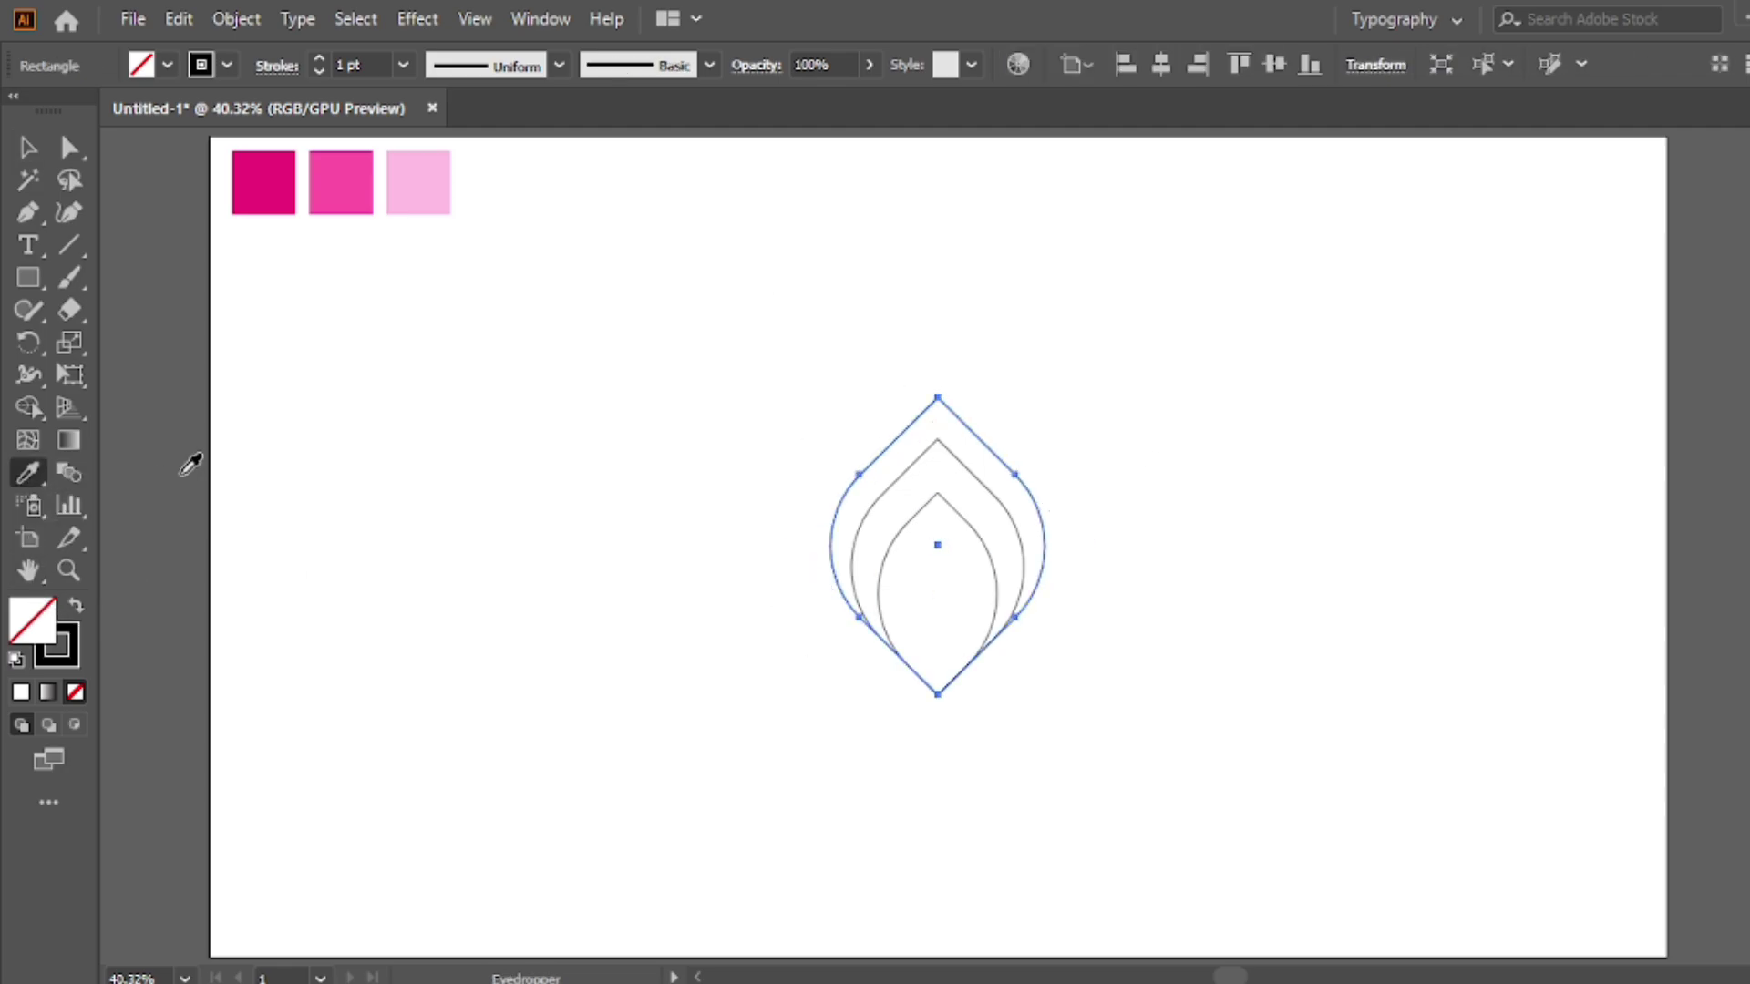
click(412, 194)
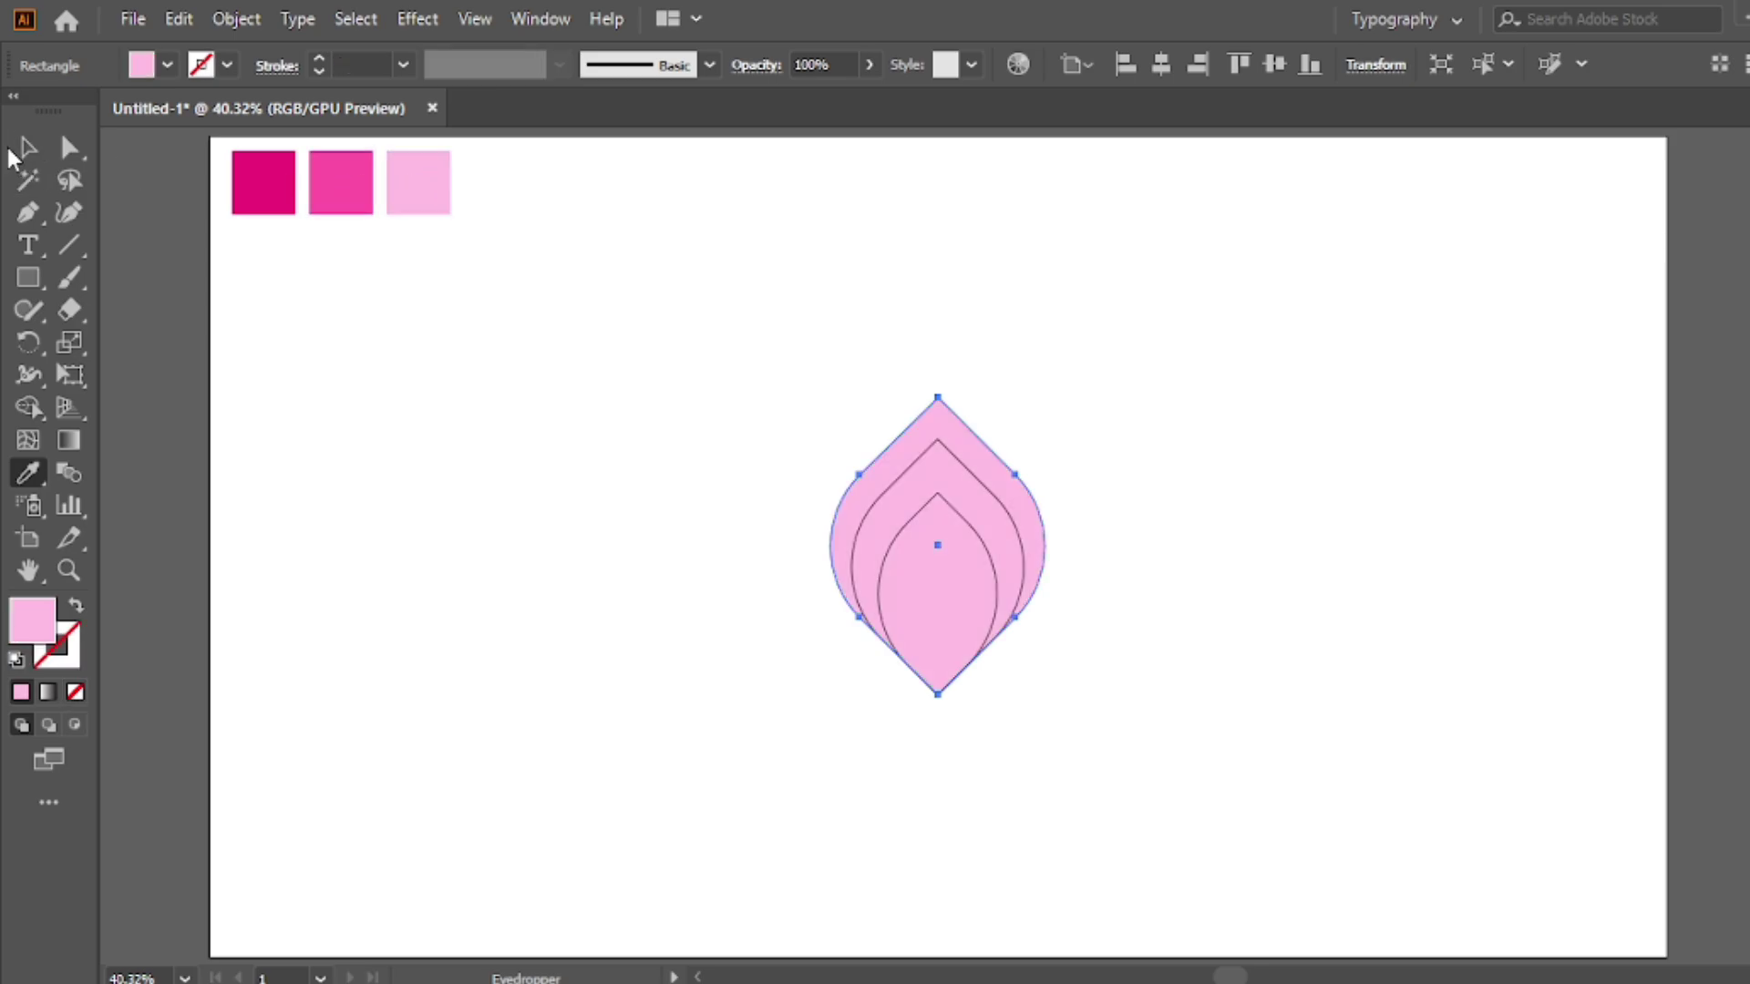
click(41, 148)
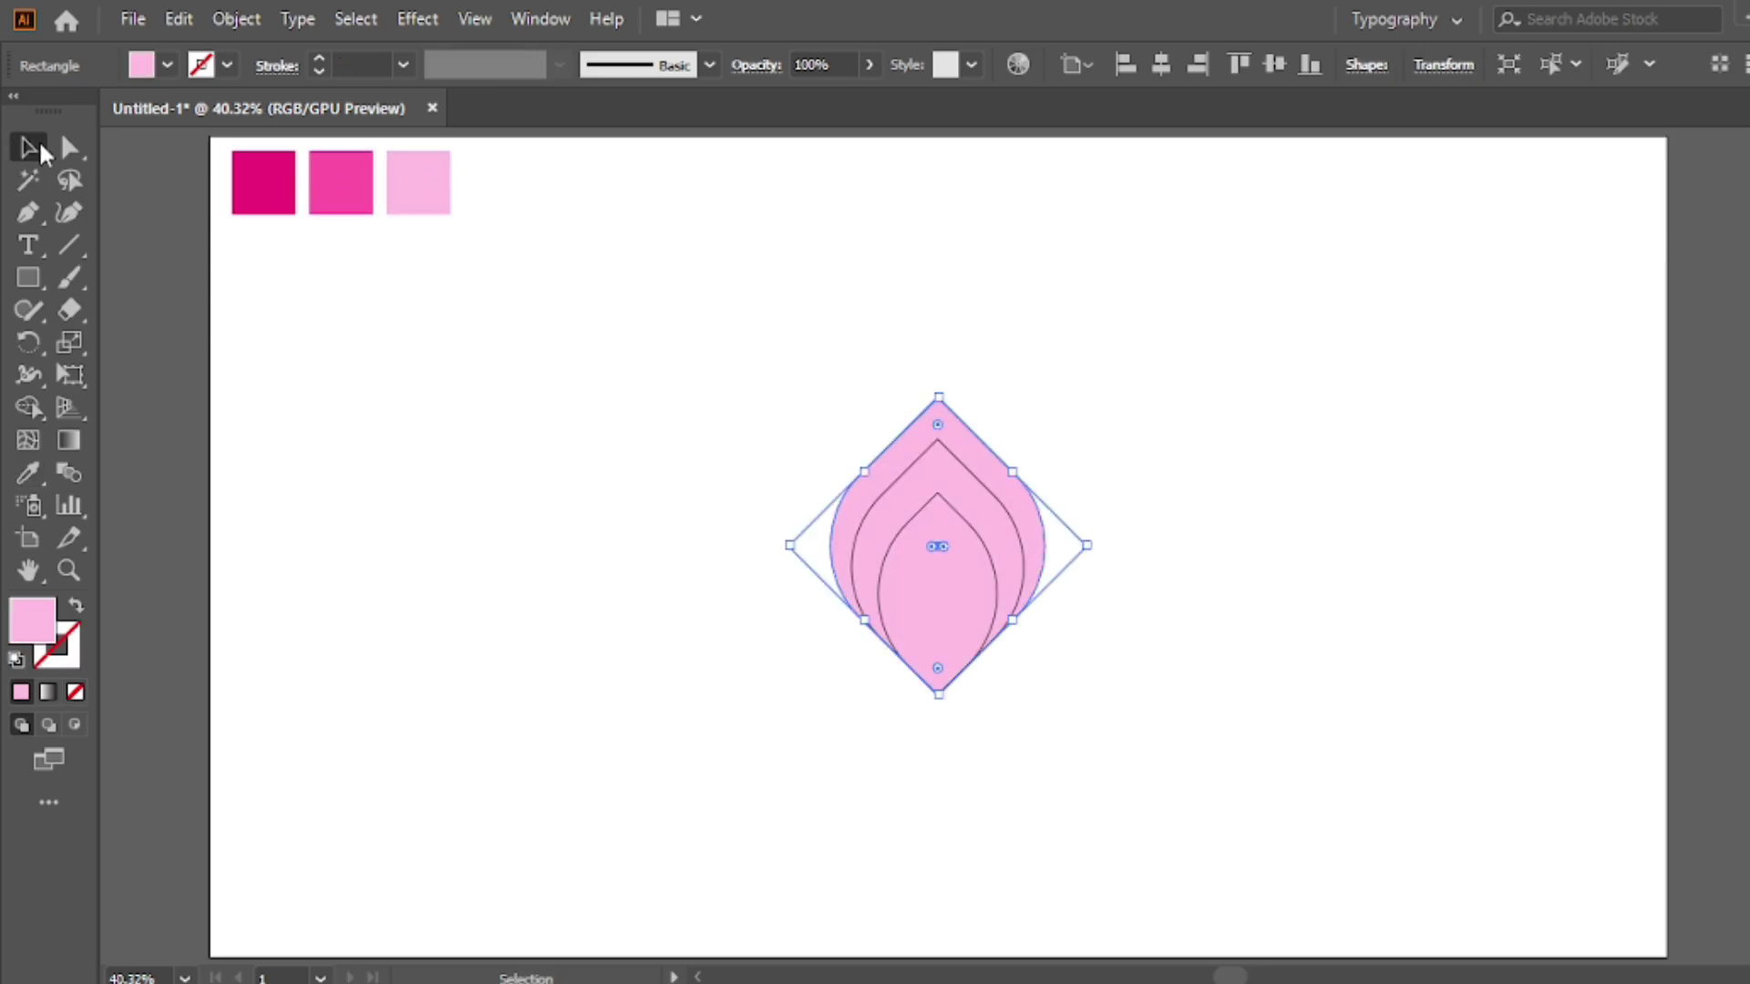
click(981, 474)
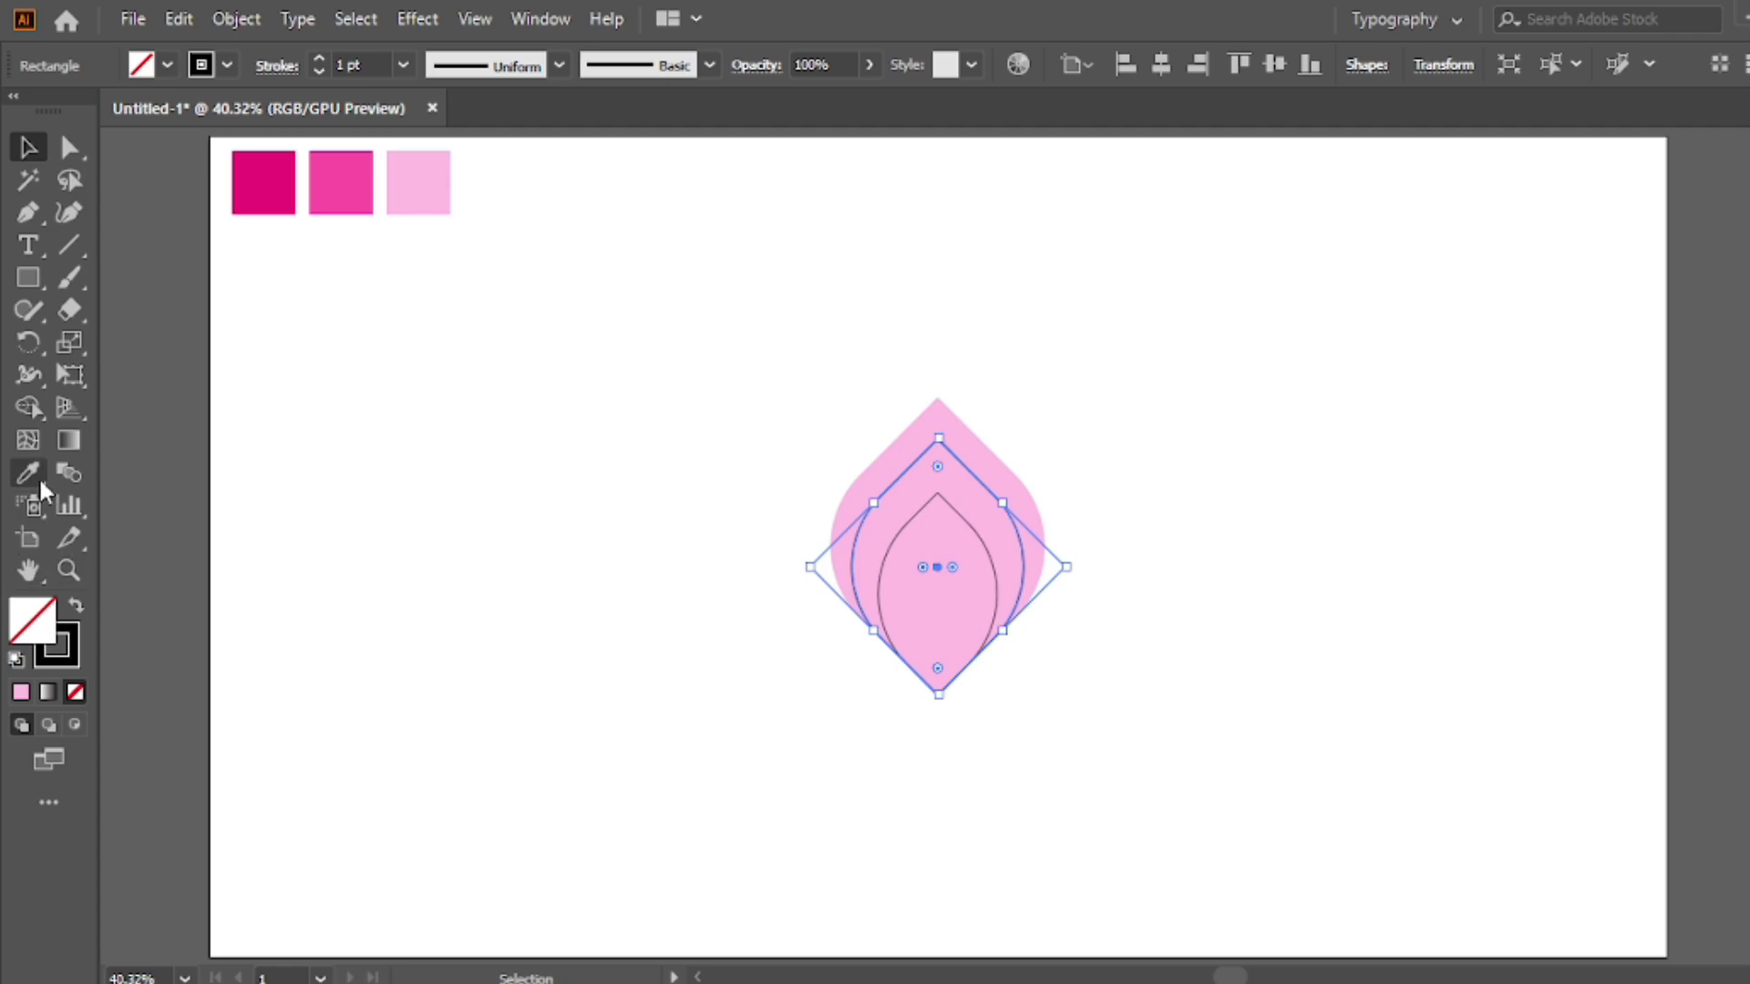
click(119, 473)
click(341, 169)
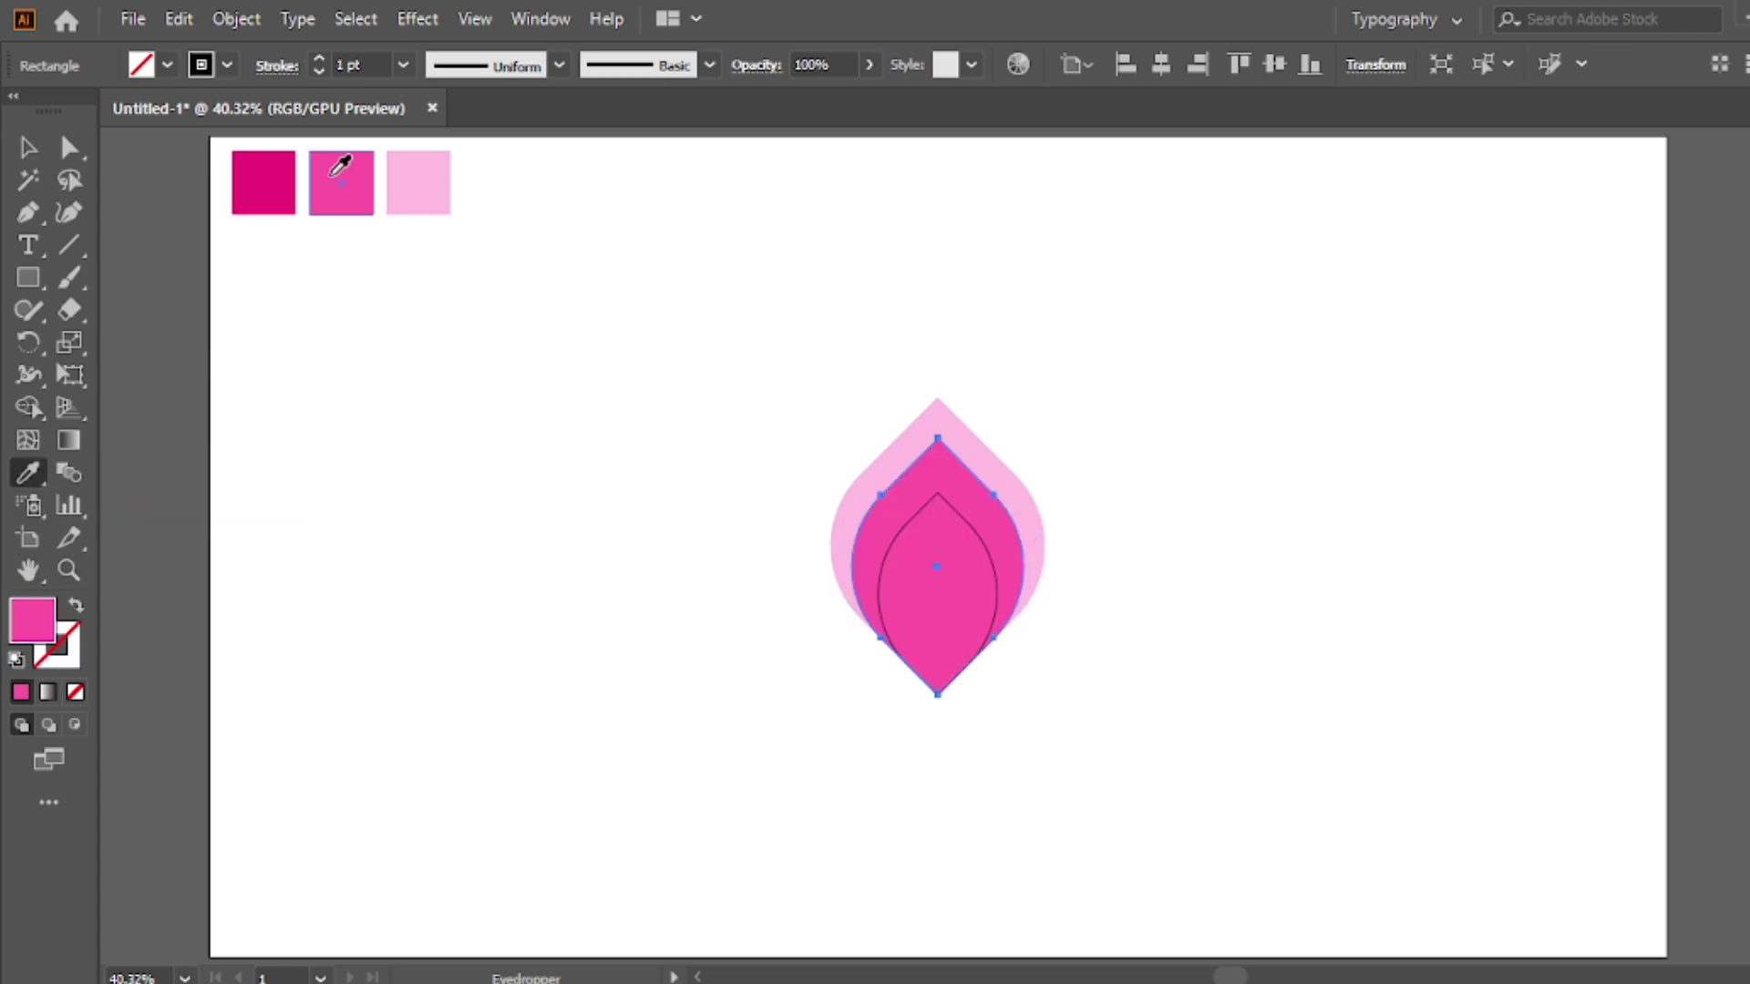
Step: Fill the innermost petal with the darkest pink swatch
key(v)
click(957, 507)
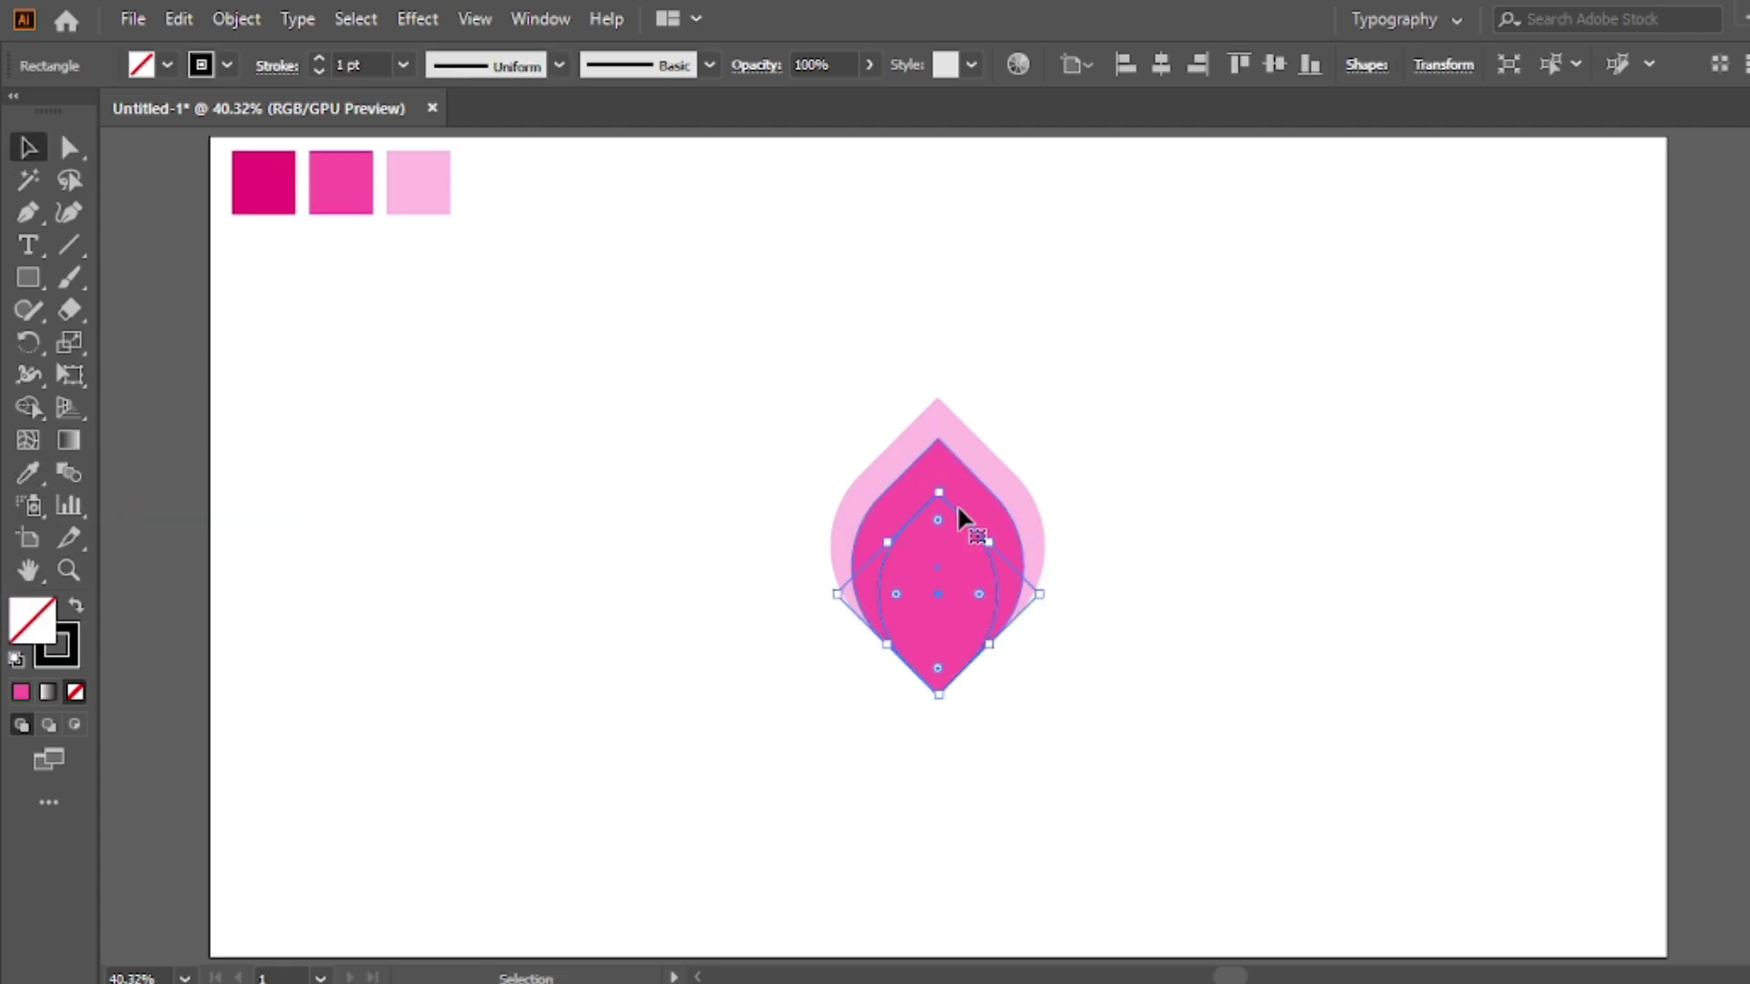
click(27, 473)
click(114, 473)
click(258, 167)
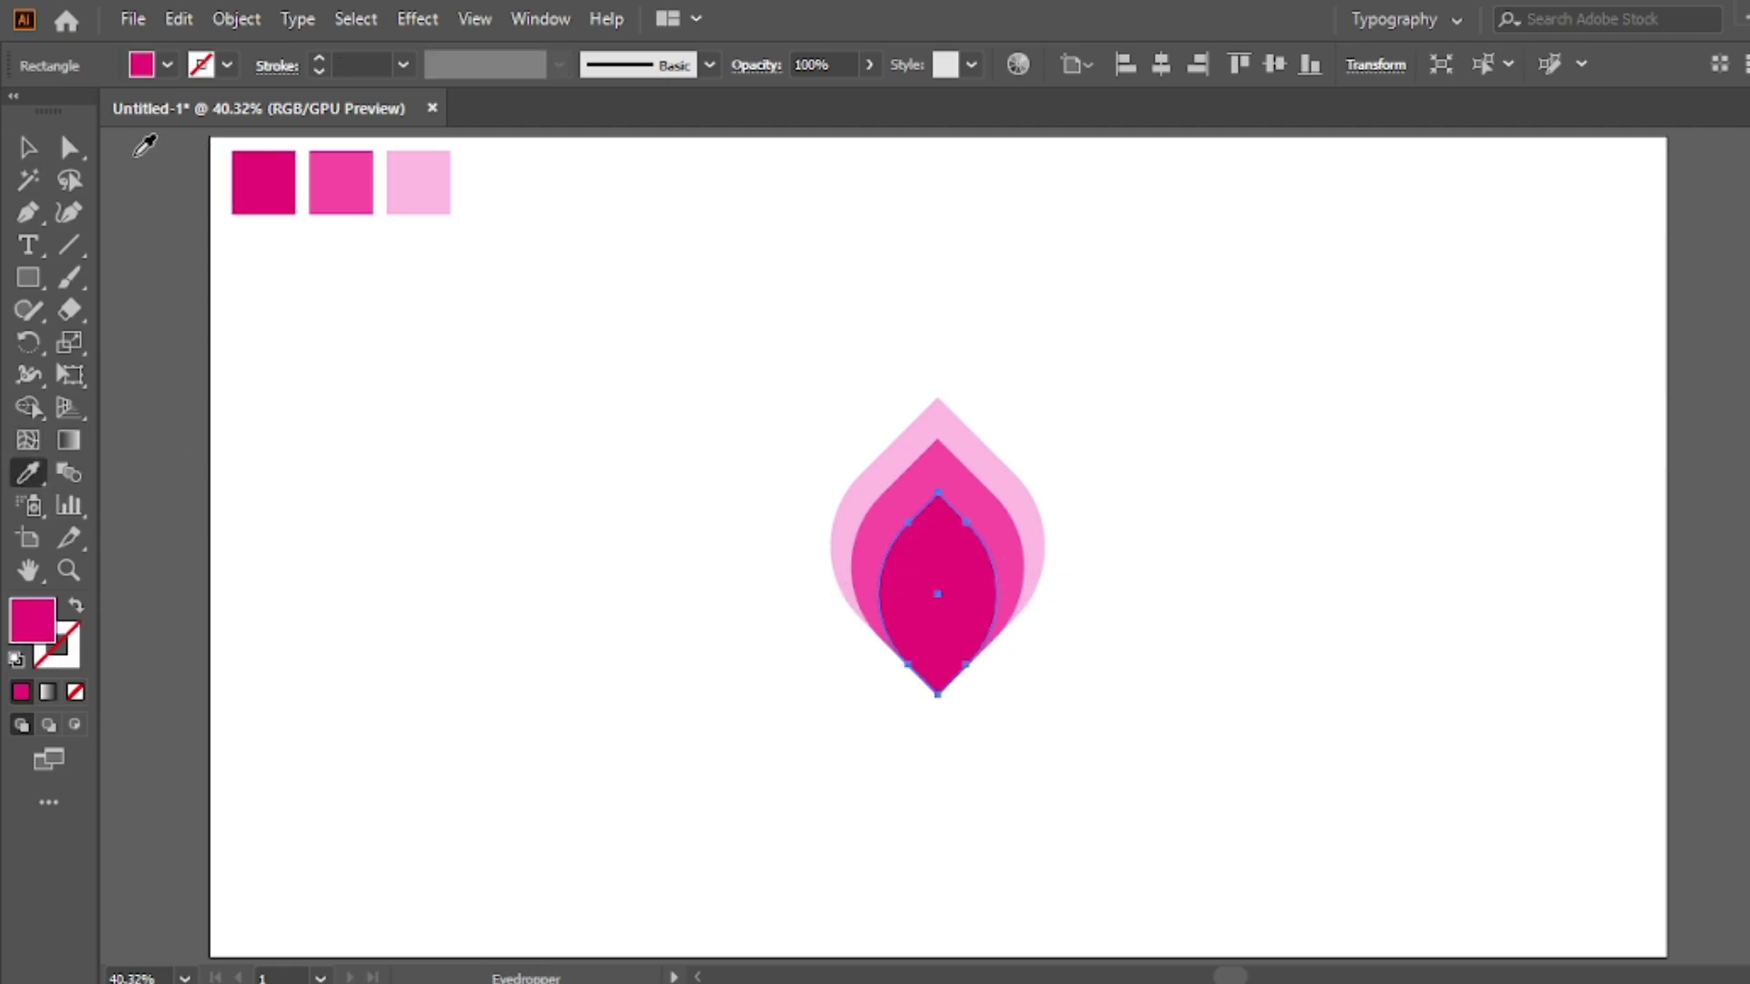
click(26, 148)
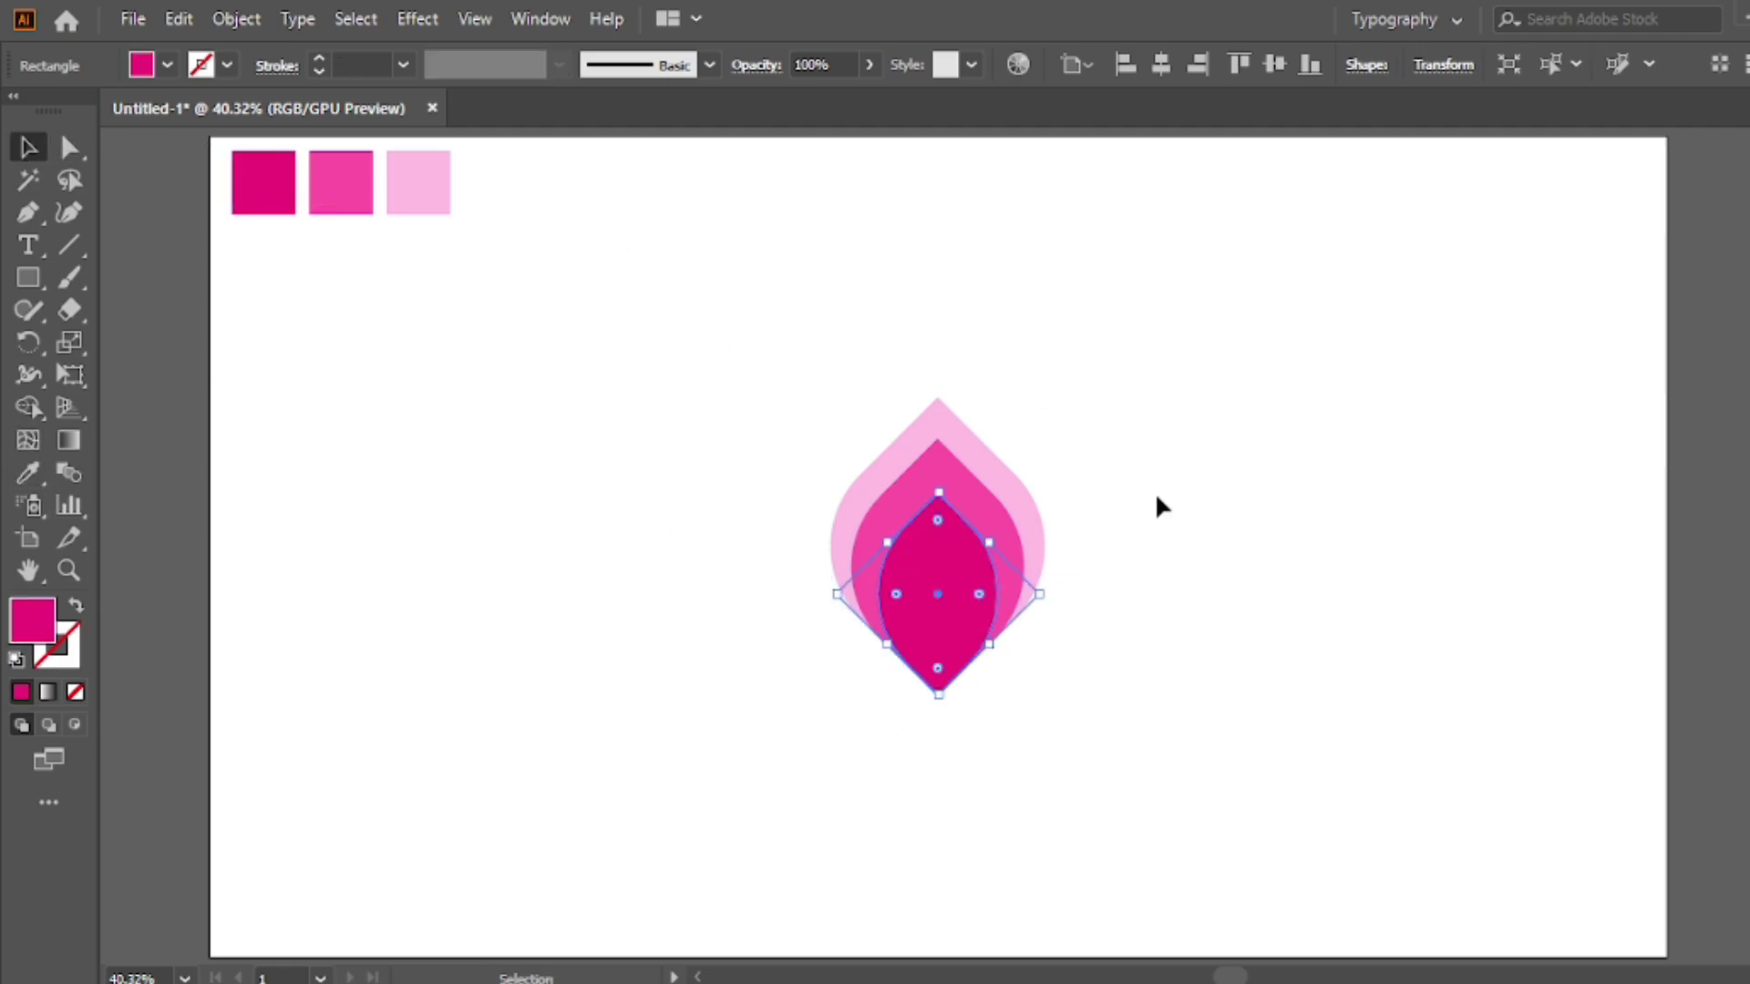
Step: Blend the three selected petals with the Blend Tool into one light-to-deep-pink petal
drag(1071, 412, 846, 608)
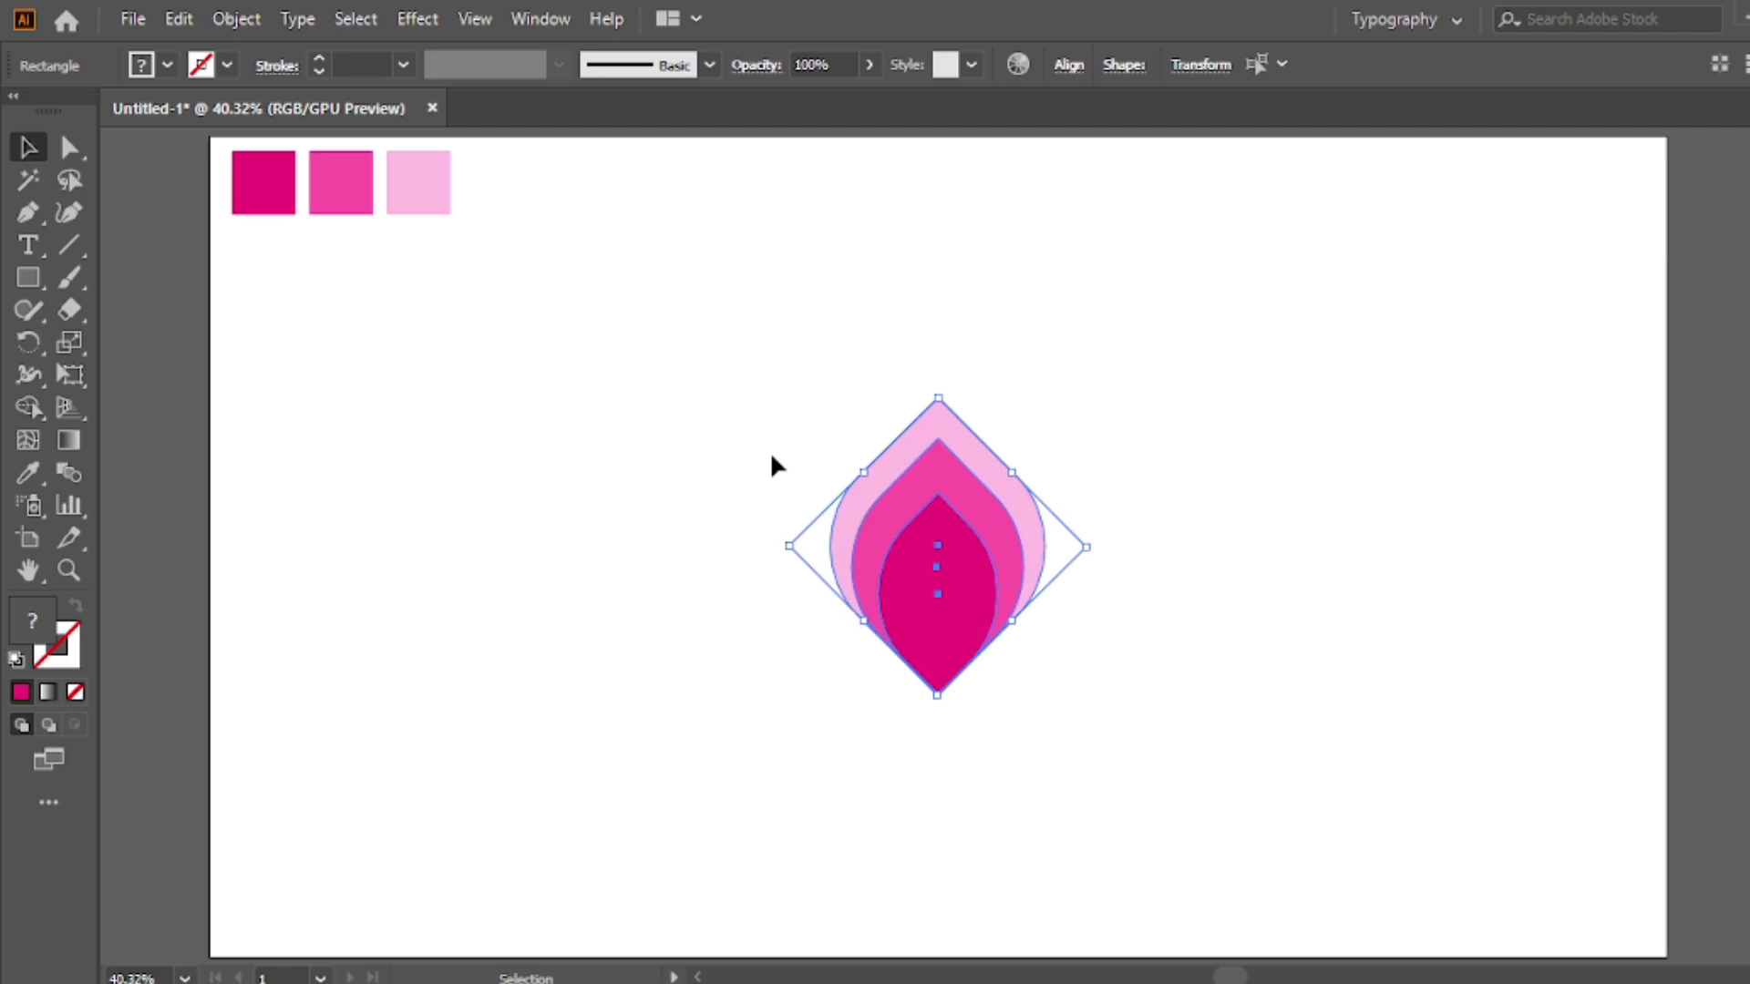
click(720, 433)
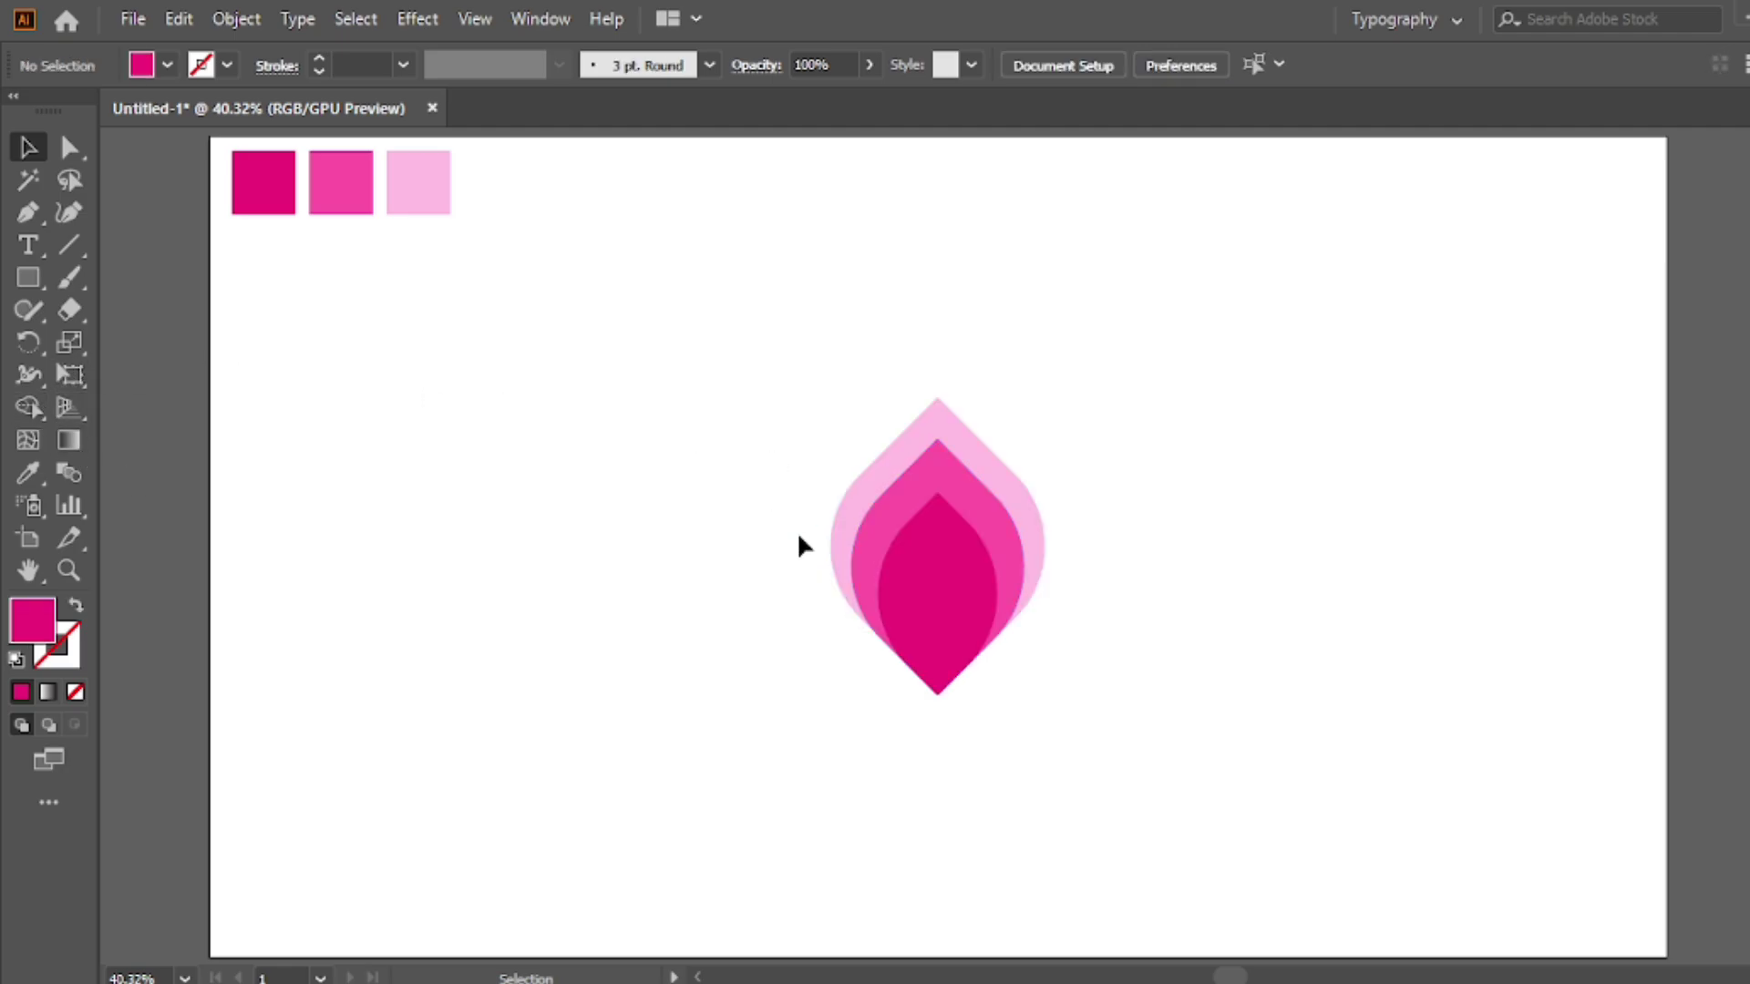
drag(1090, 395, 866, 582)
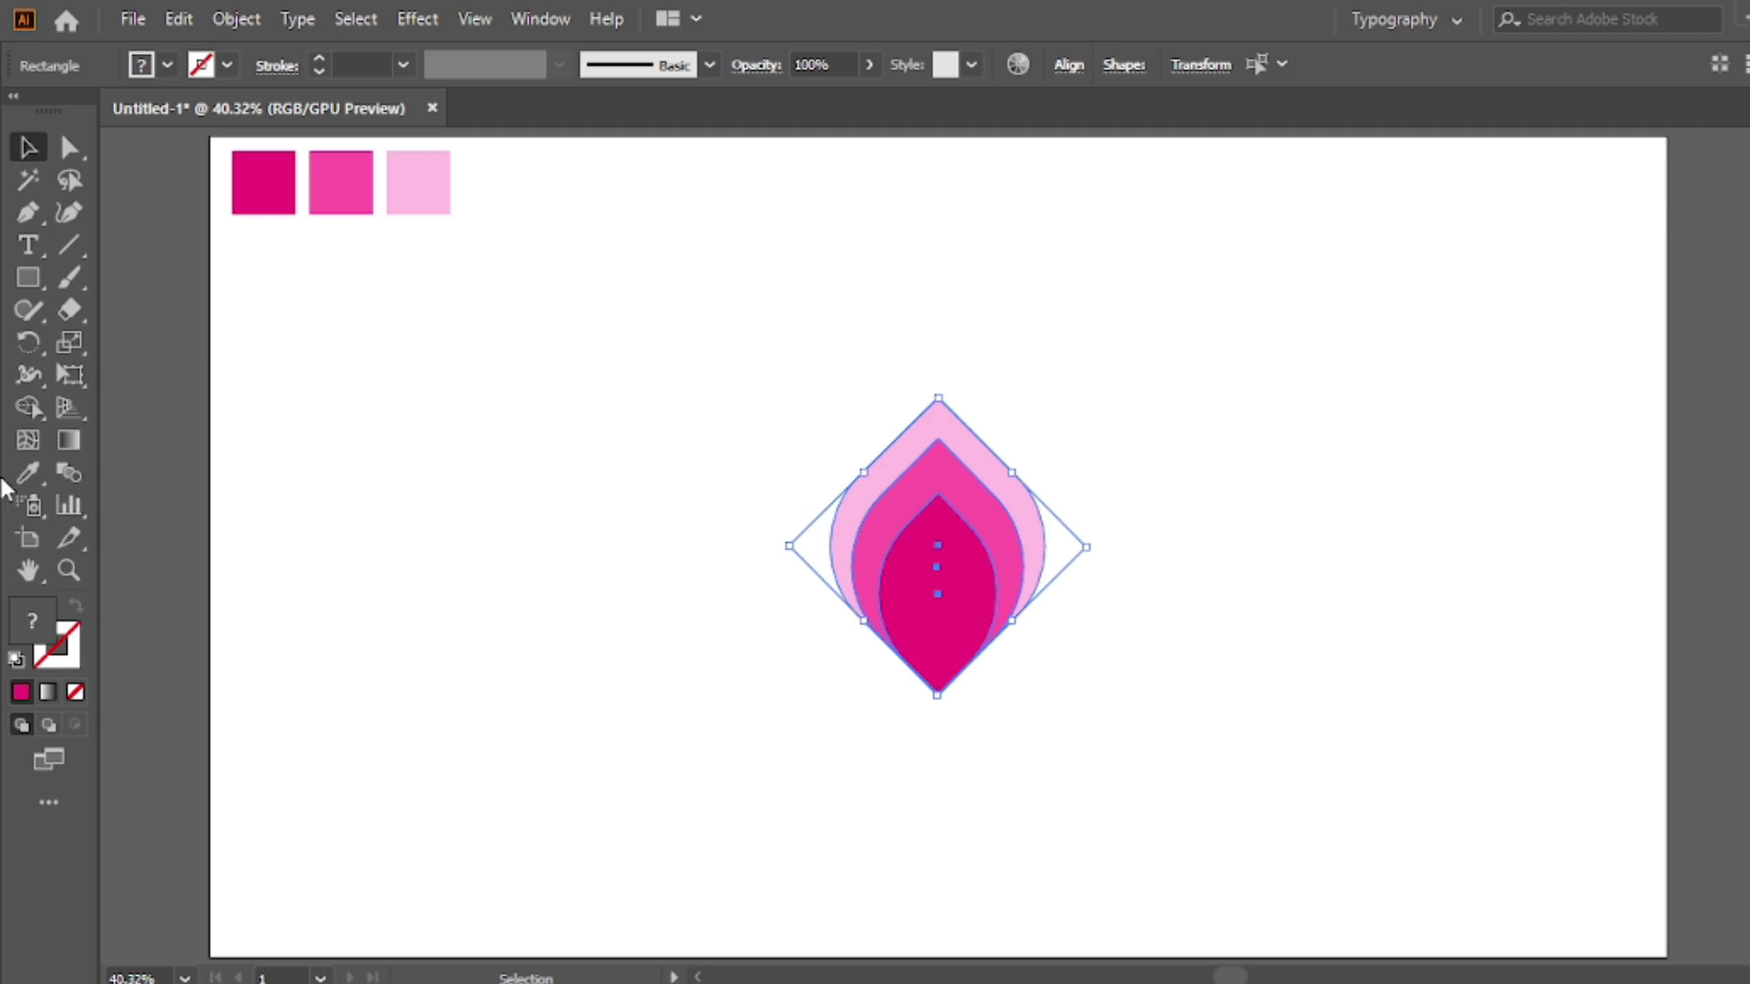
click(70, 472)
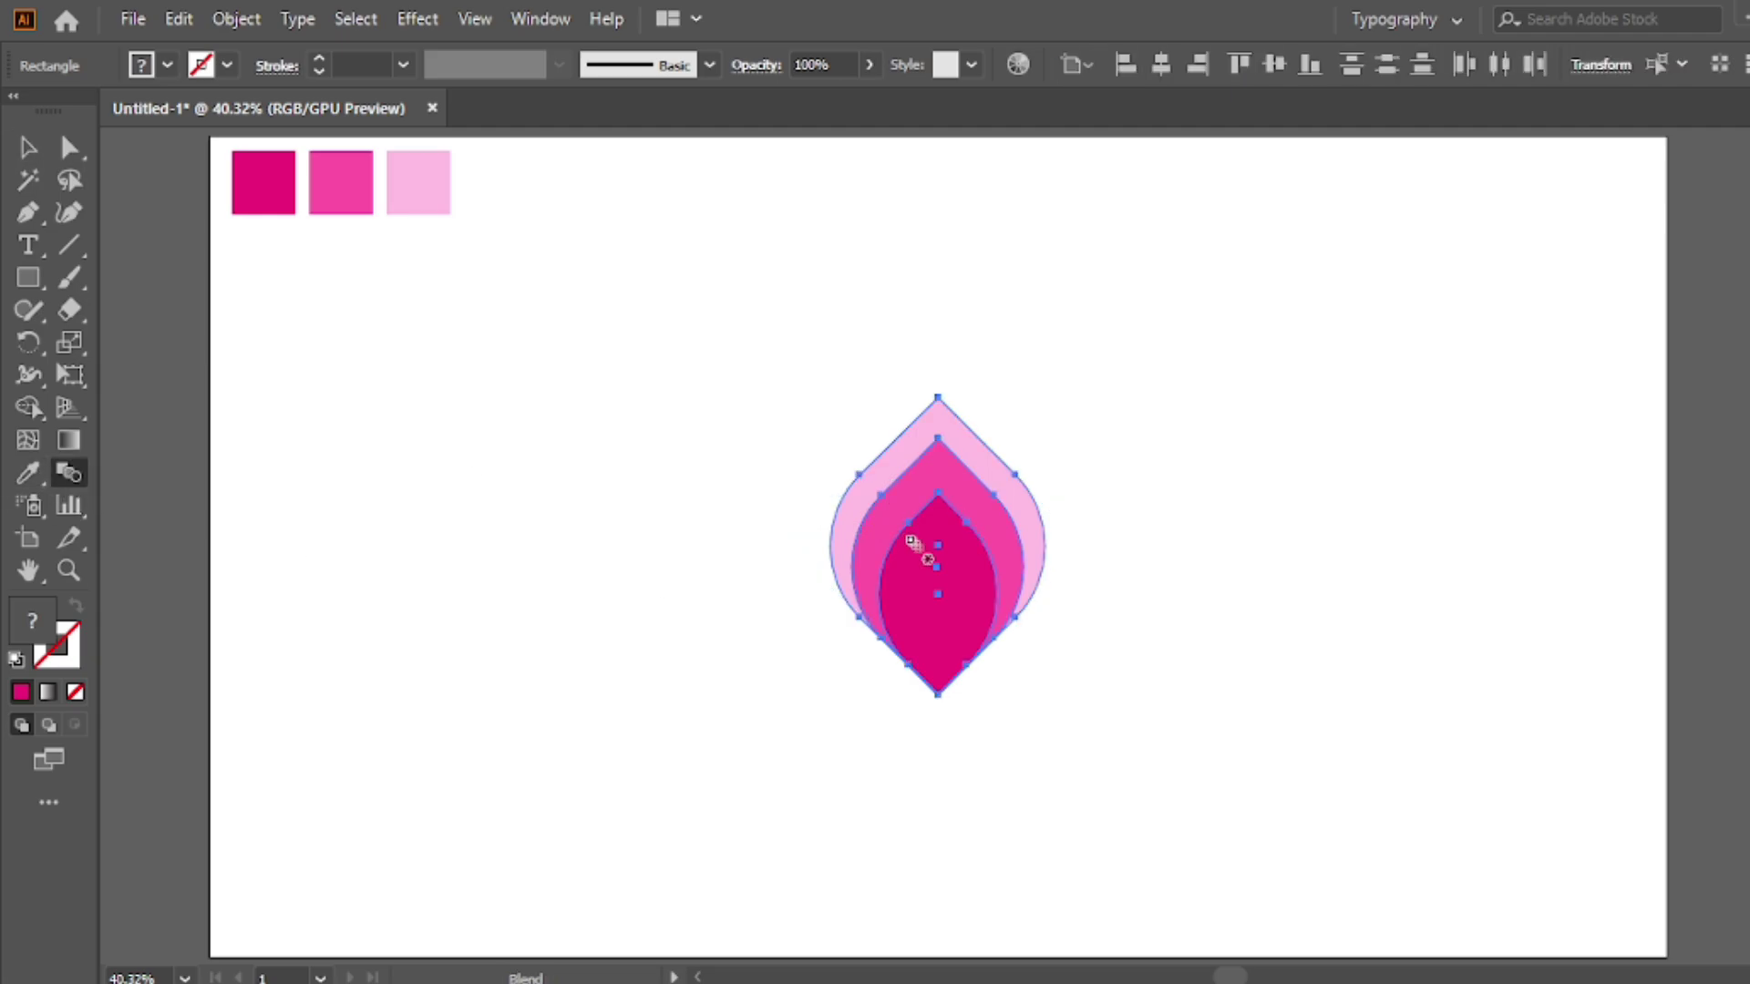
click(903, 460)
key(v)
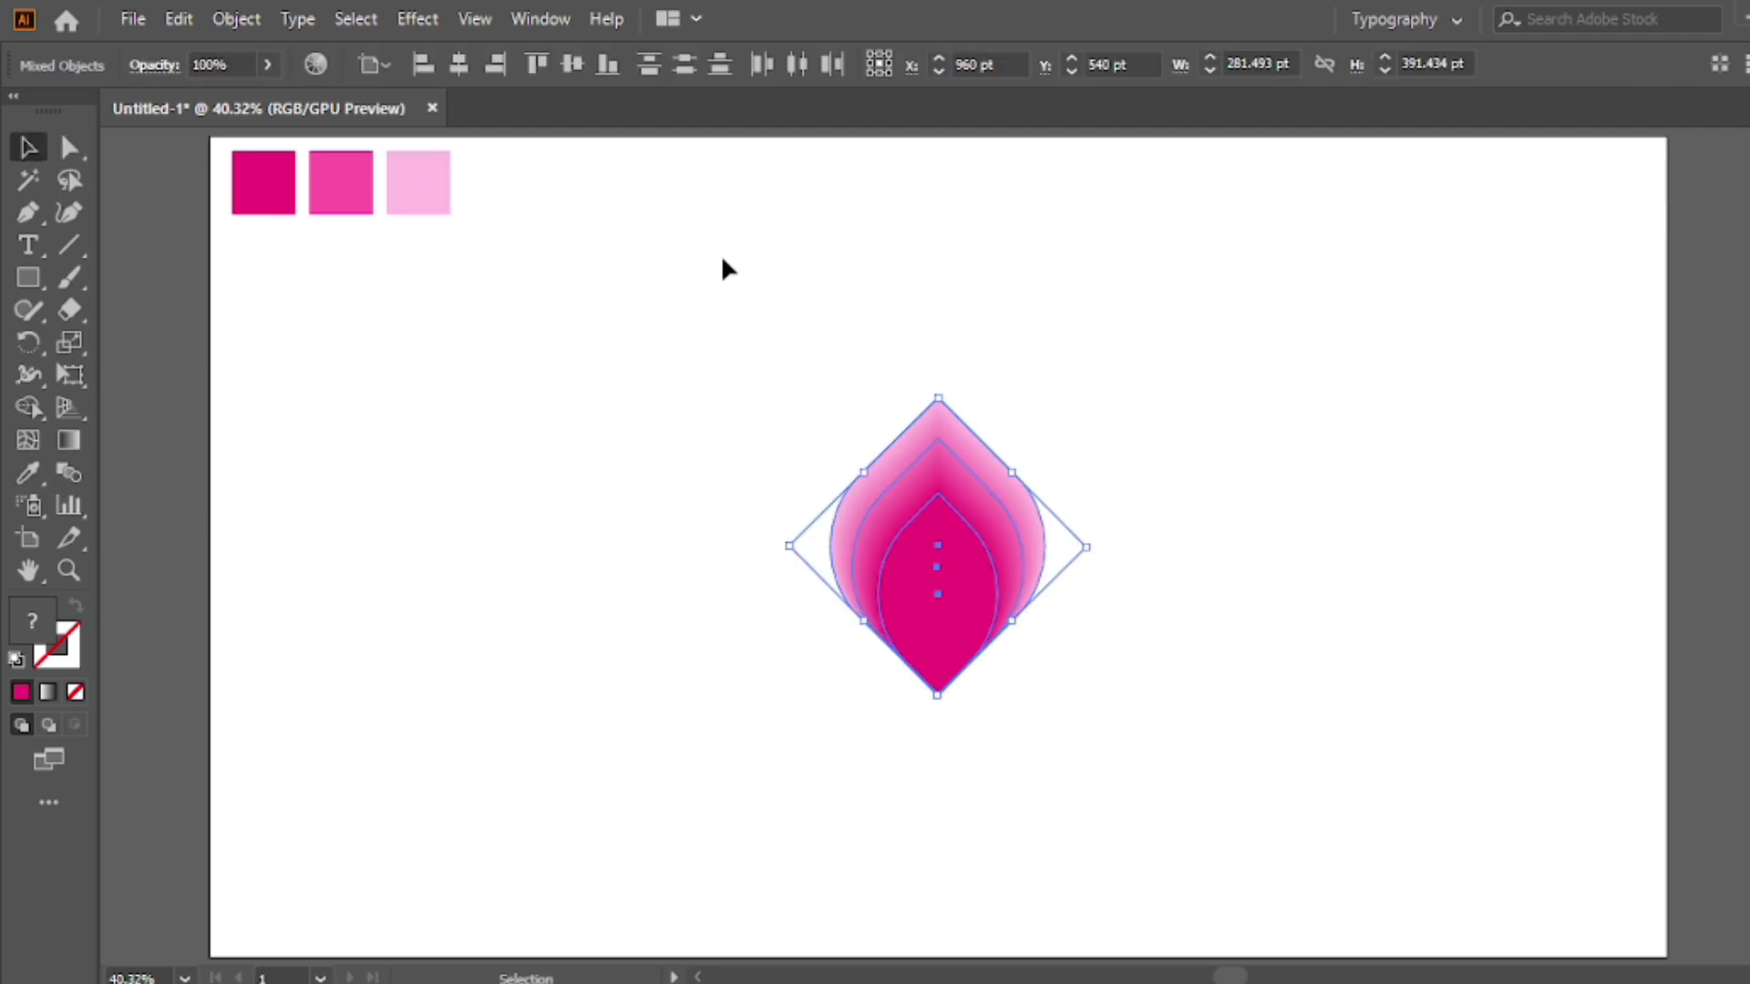
click(725, 256)
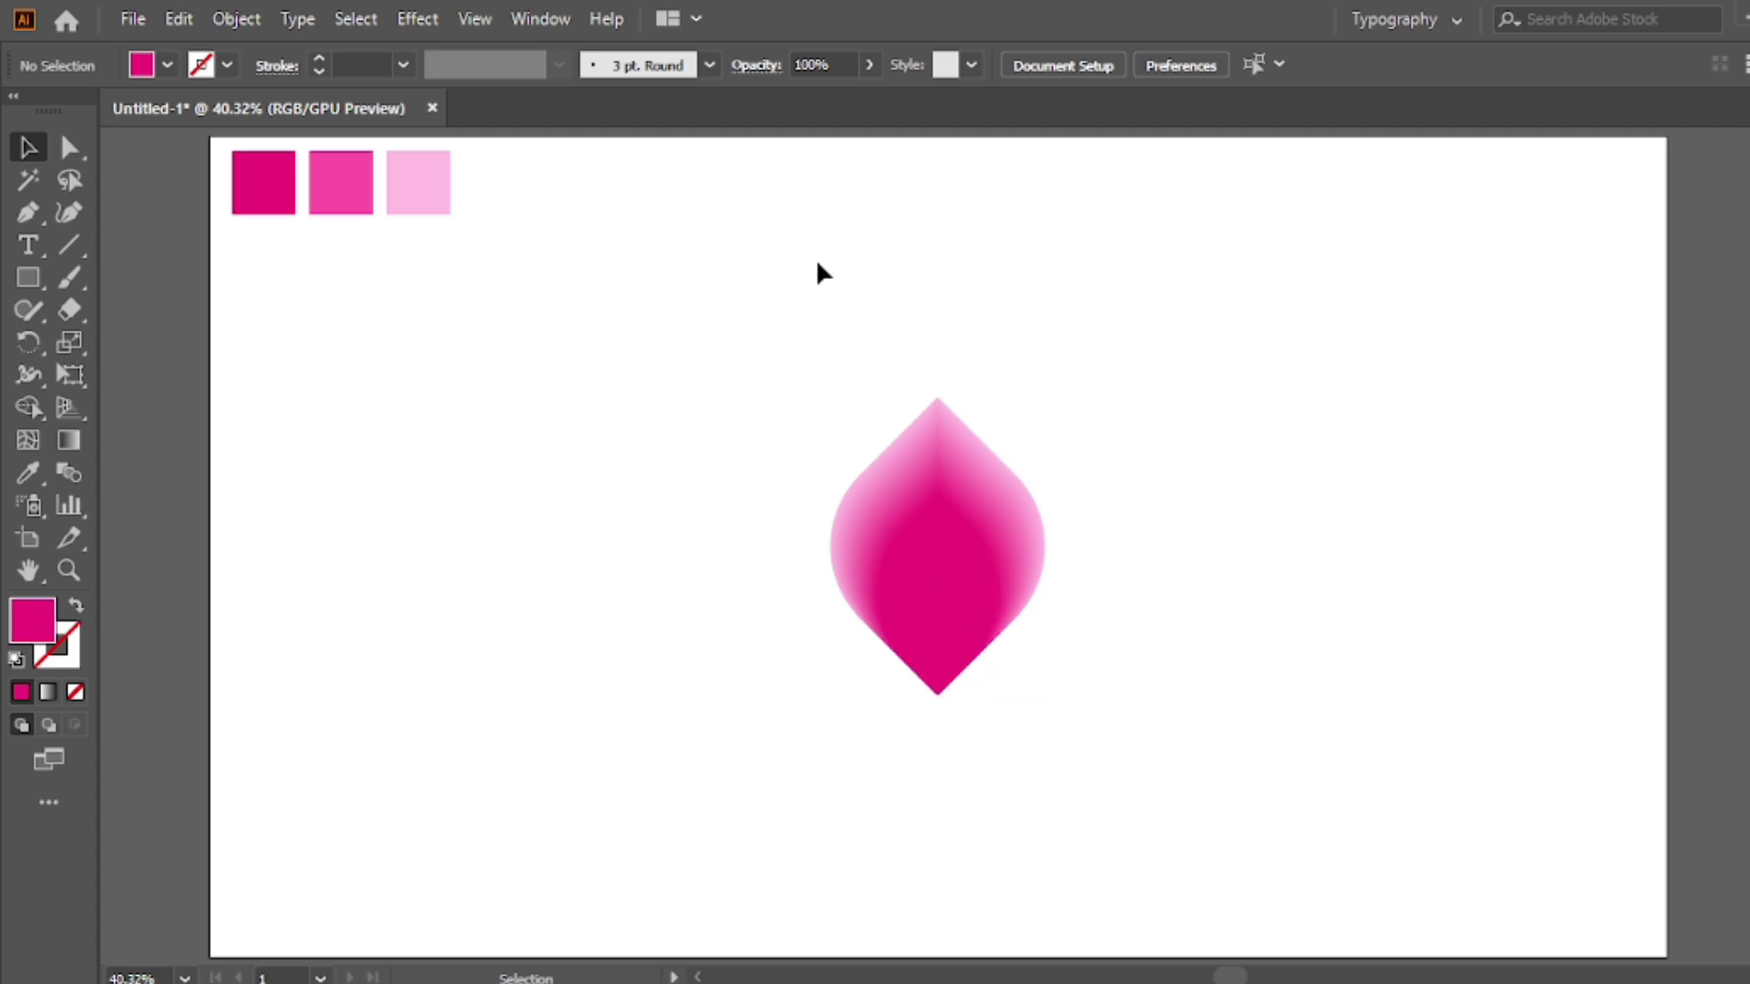
Step: Scale the blended petal up slightly from a corner handle
click(924, 539)
drag(1087, 547, 1097, 547)
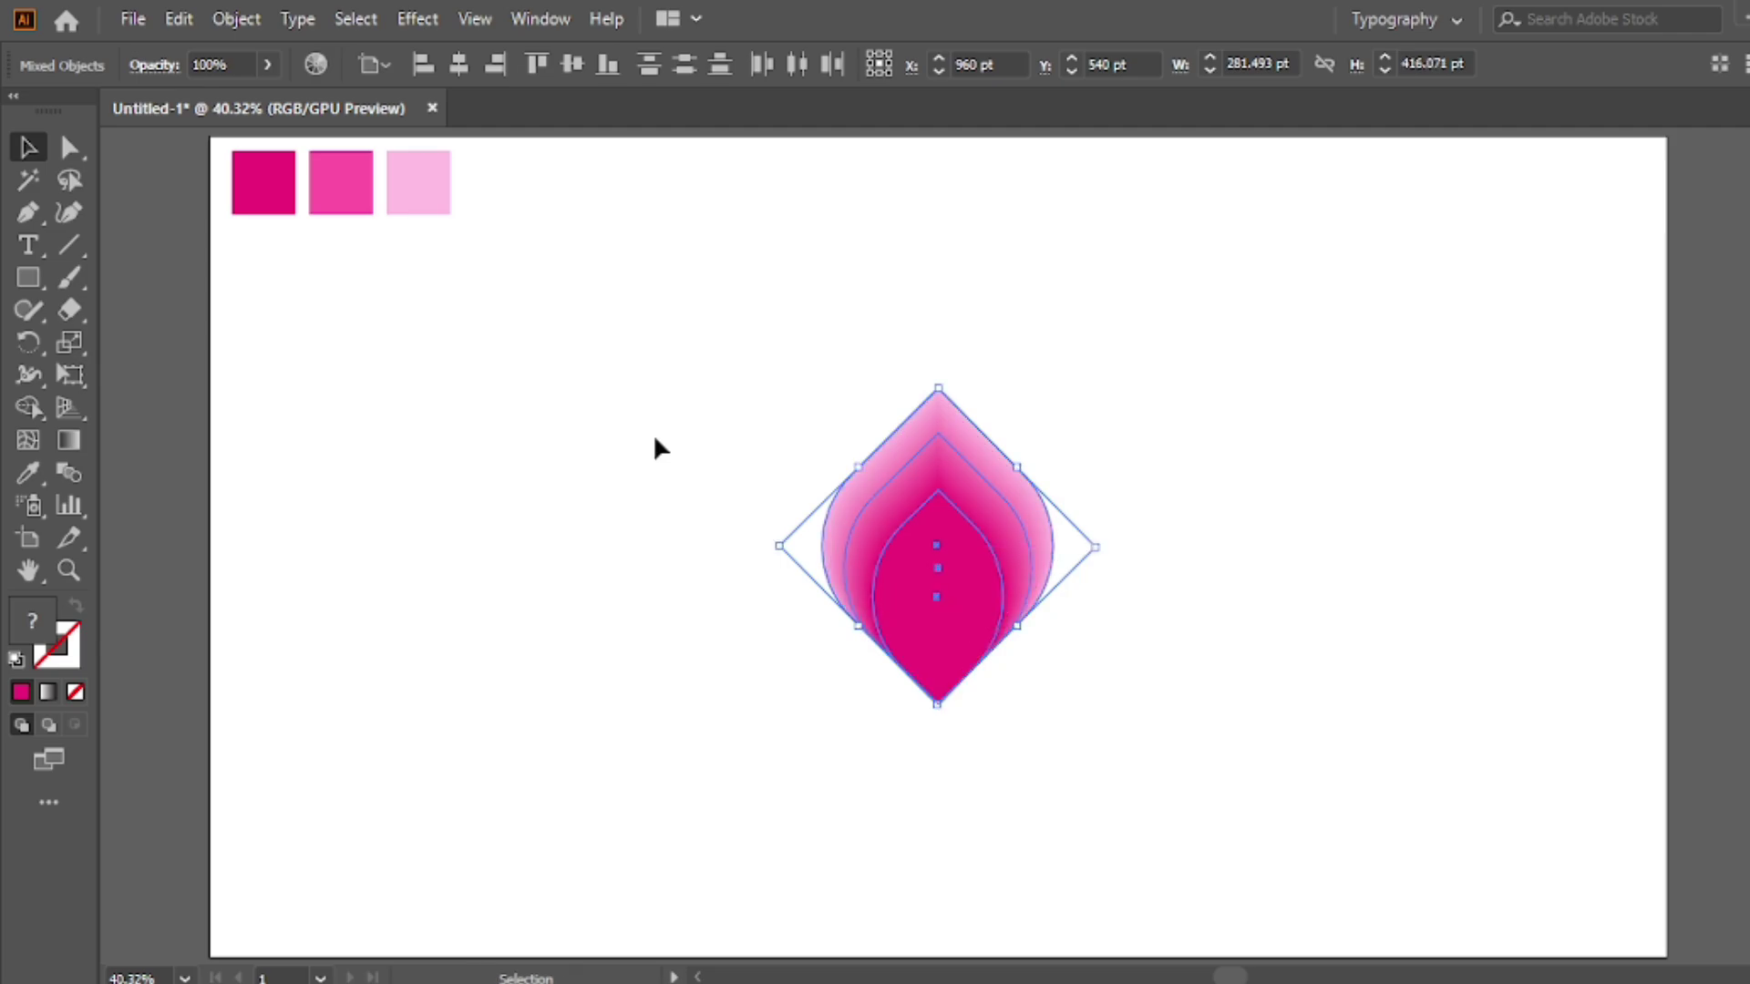
click(808, 383)
click(941, 430)
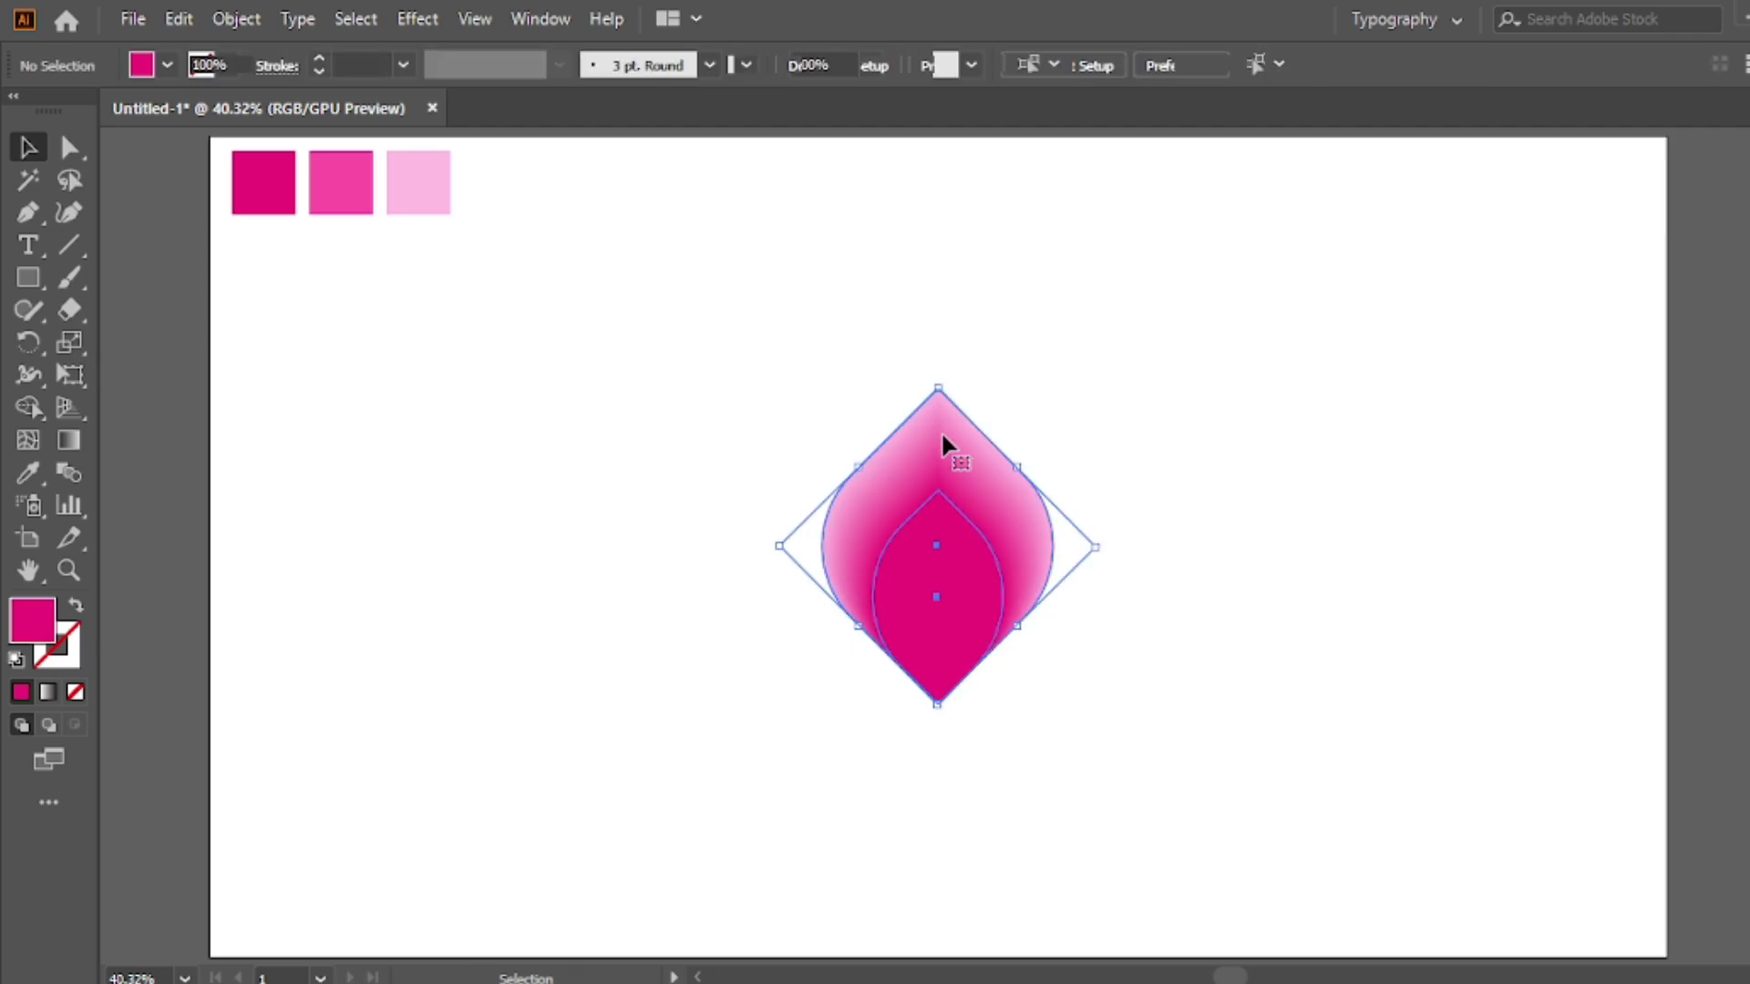
Step: Copy the blended petal and paste the copy behind the original
click(177, 20)
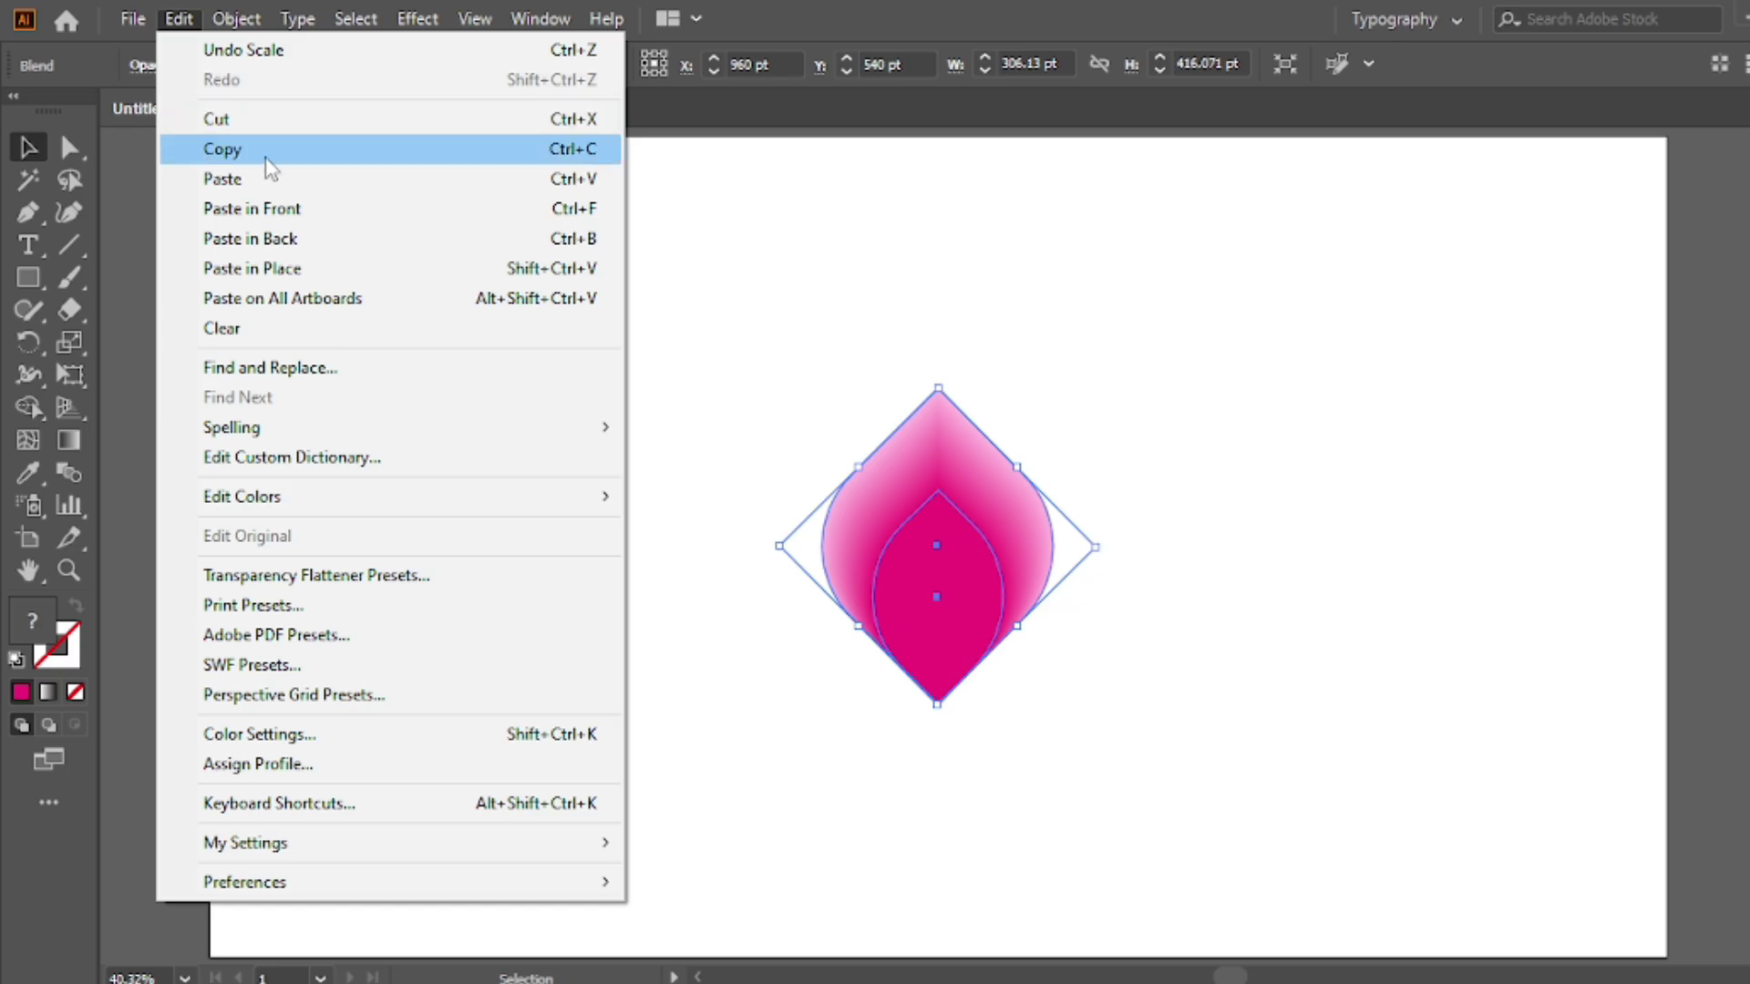
click(218, 157)
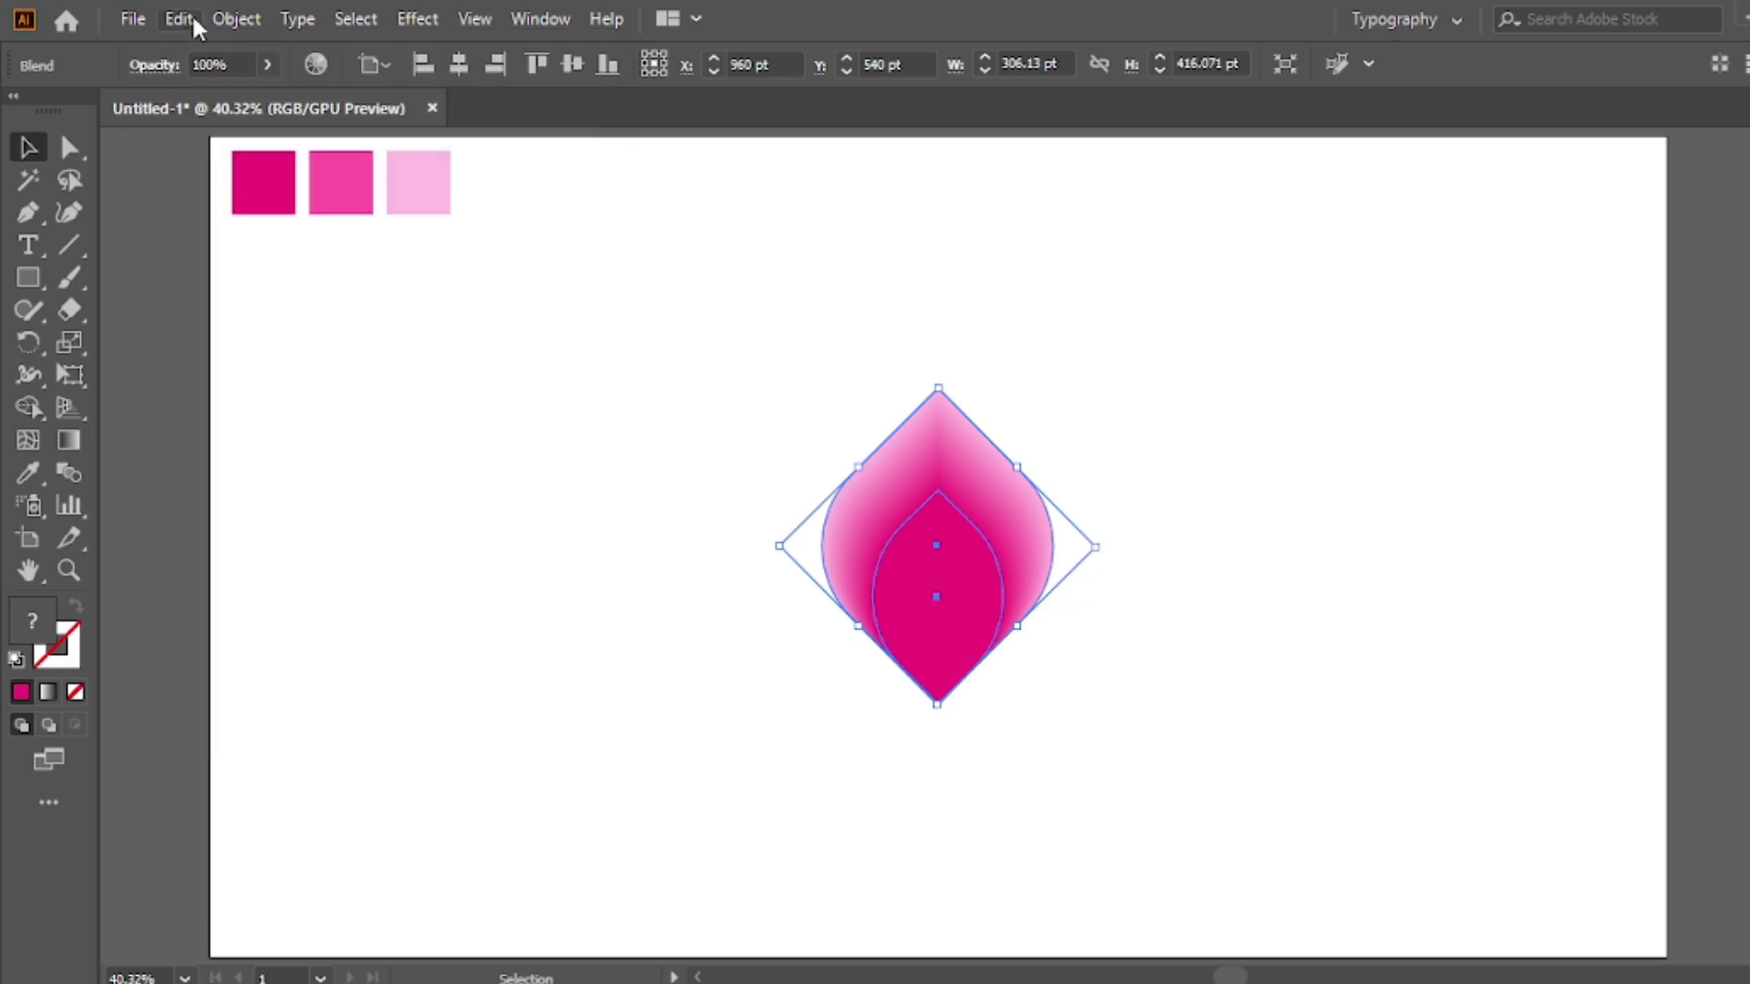
click(178, 20)
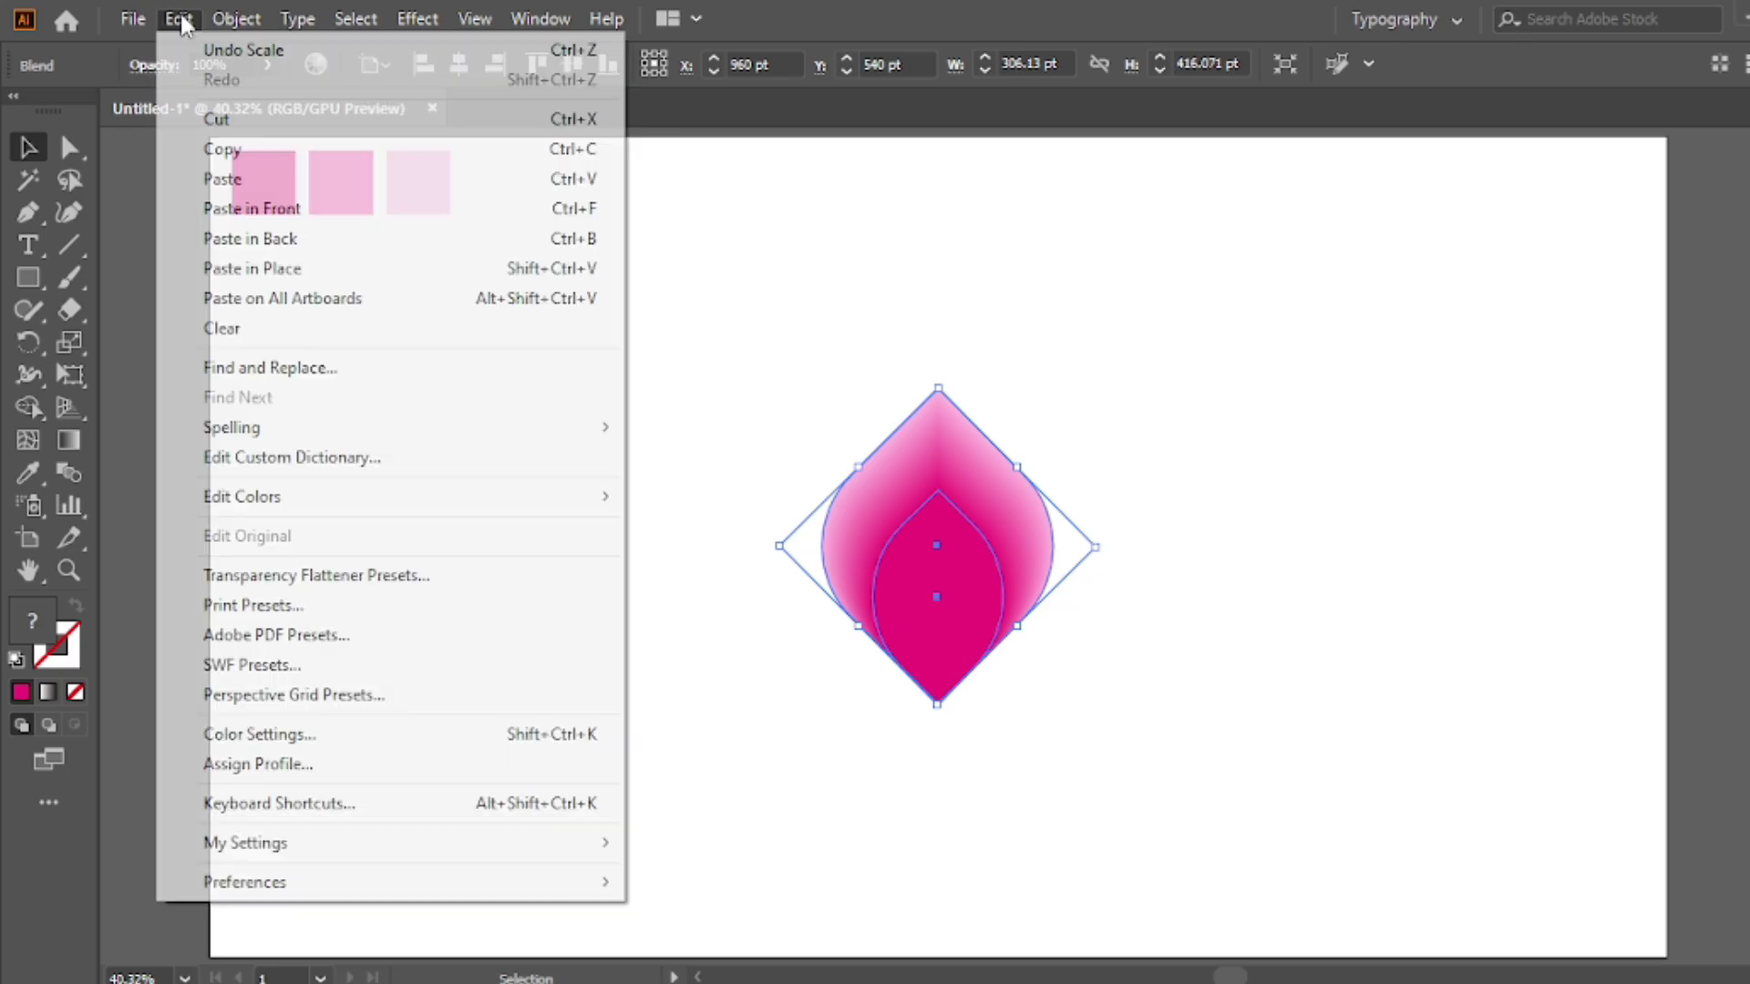
click(250, 238)
key(a)
key(v)
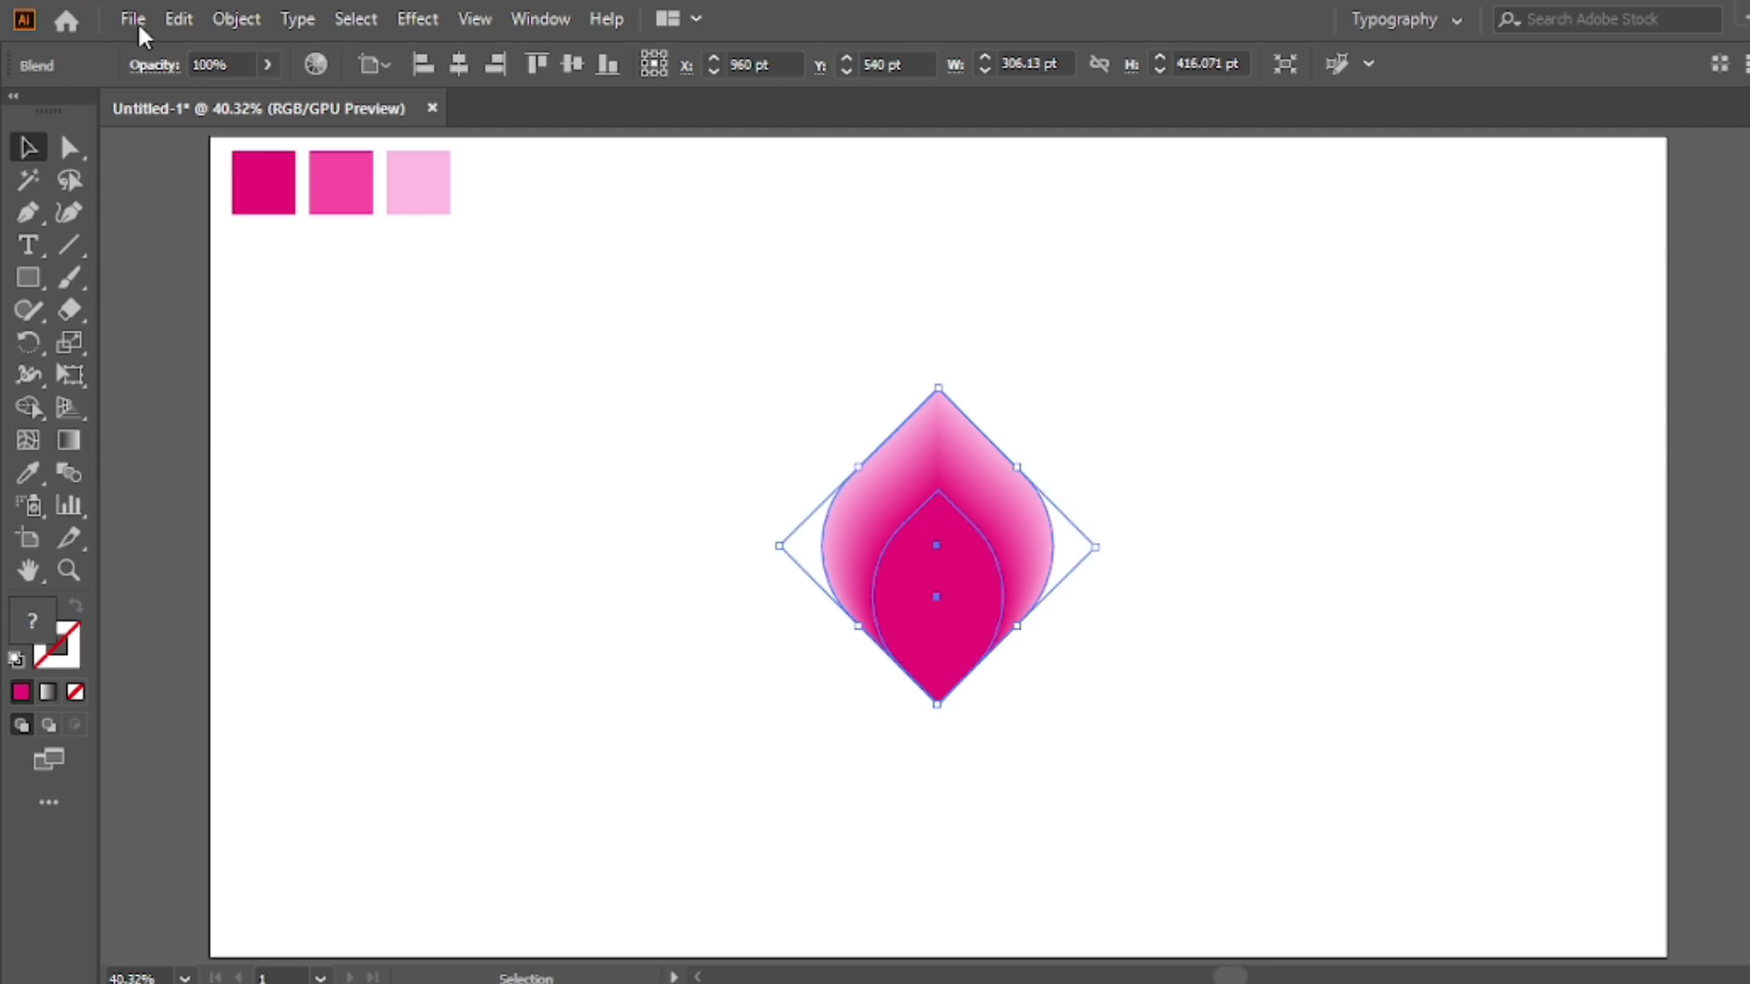
click(179, 19)
Step: Paste another petal copy in front, rotate it about 28° clockwise and shift it right
click(318, 210)
drag(942, 373, 998, 394)
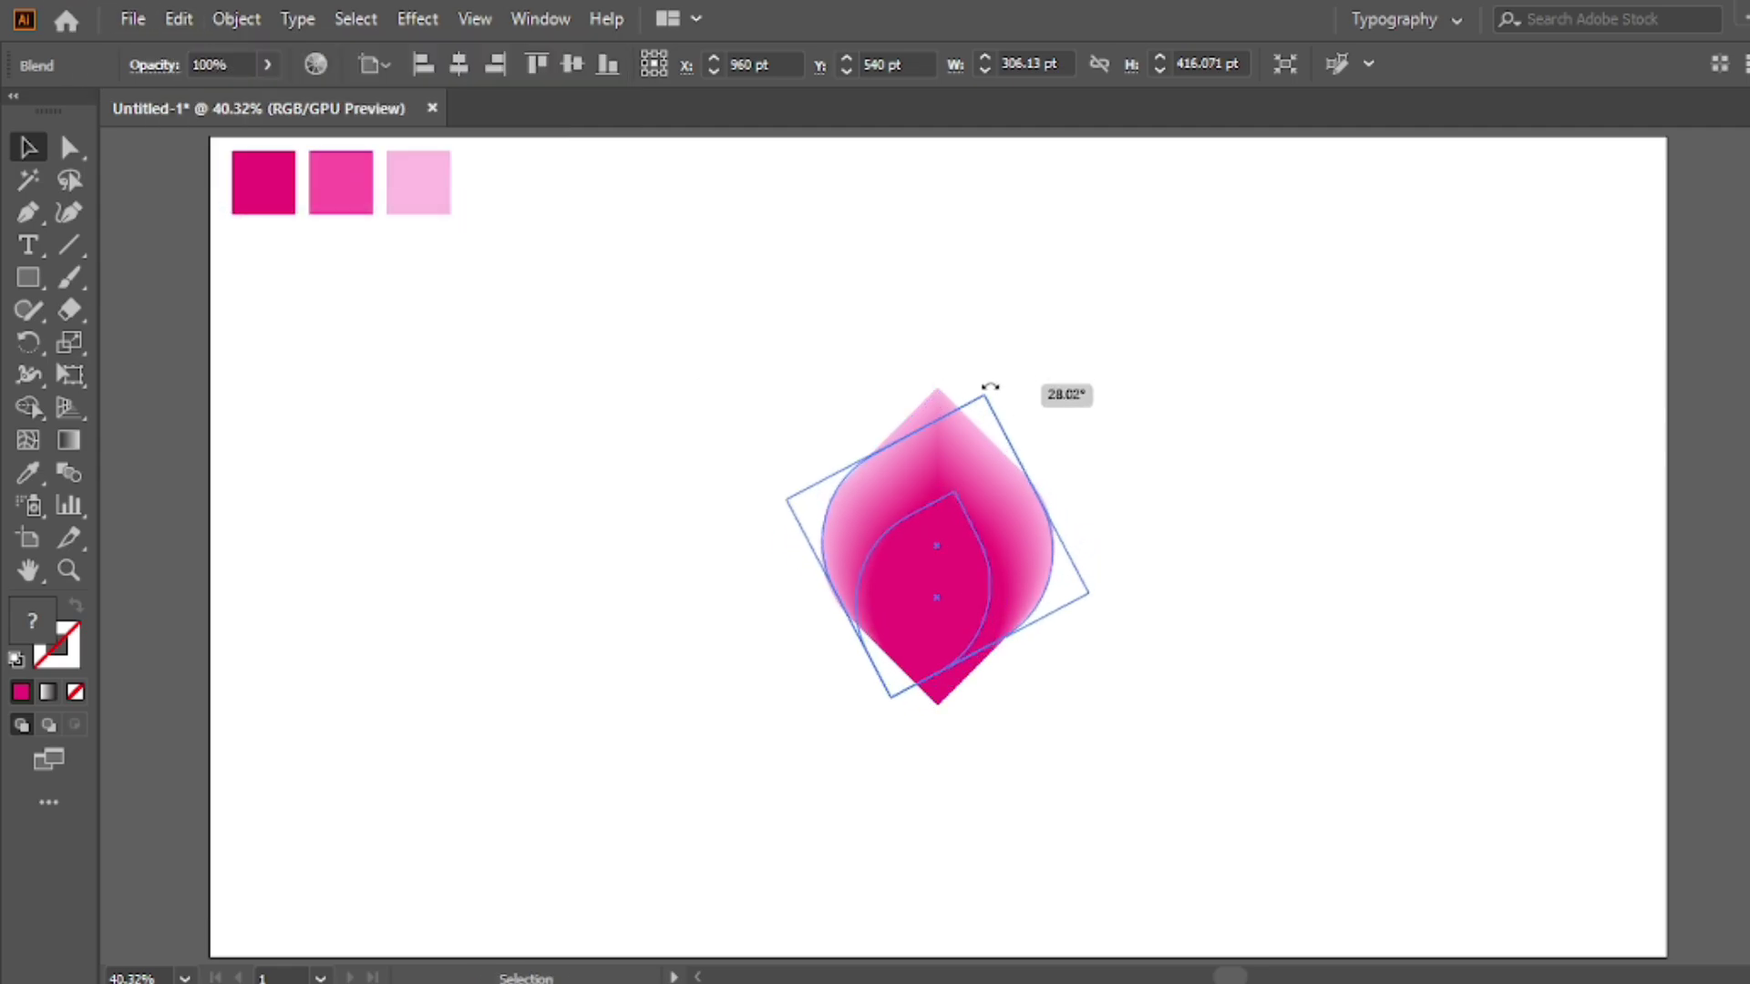
mouse_move(930, 491)
mouse_down()
mouse_move(983, 493)
mouse_move(990, 529)
mouse_up()
scroll(937, 720, up, 5)
click(921, 663)
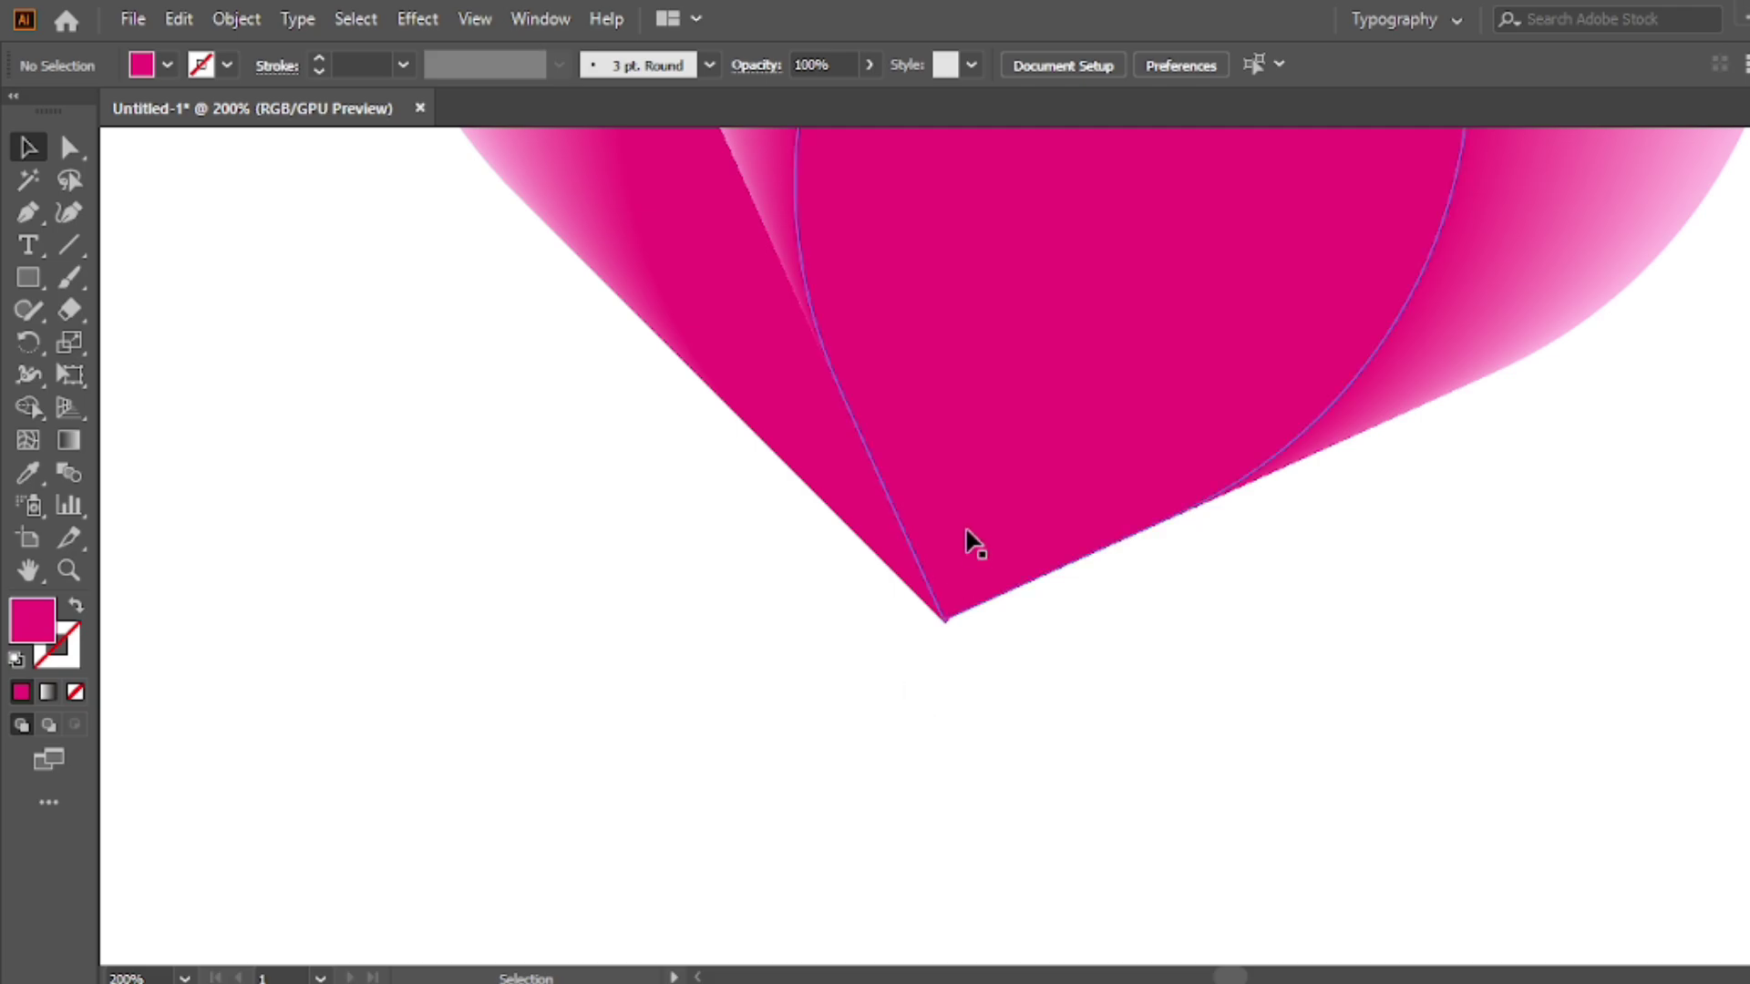
Step: Nudge the tilted petal so its bottom tip aligns exactly with the original's
scroll(969, 584, up, 5)
drag(886, 596, 895, 617)
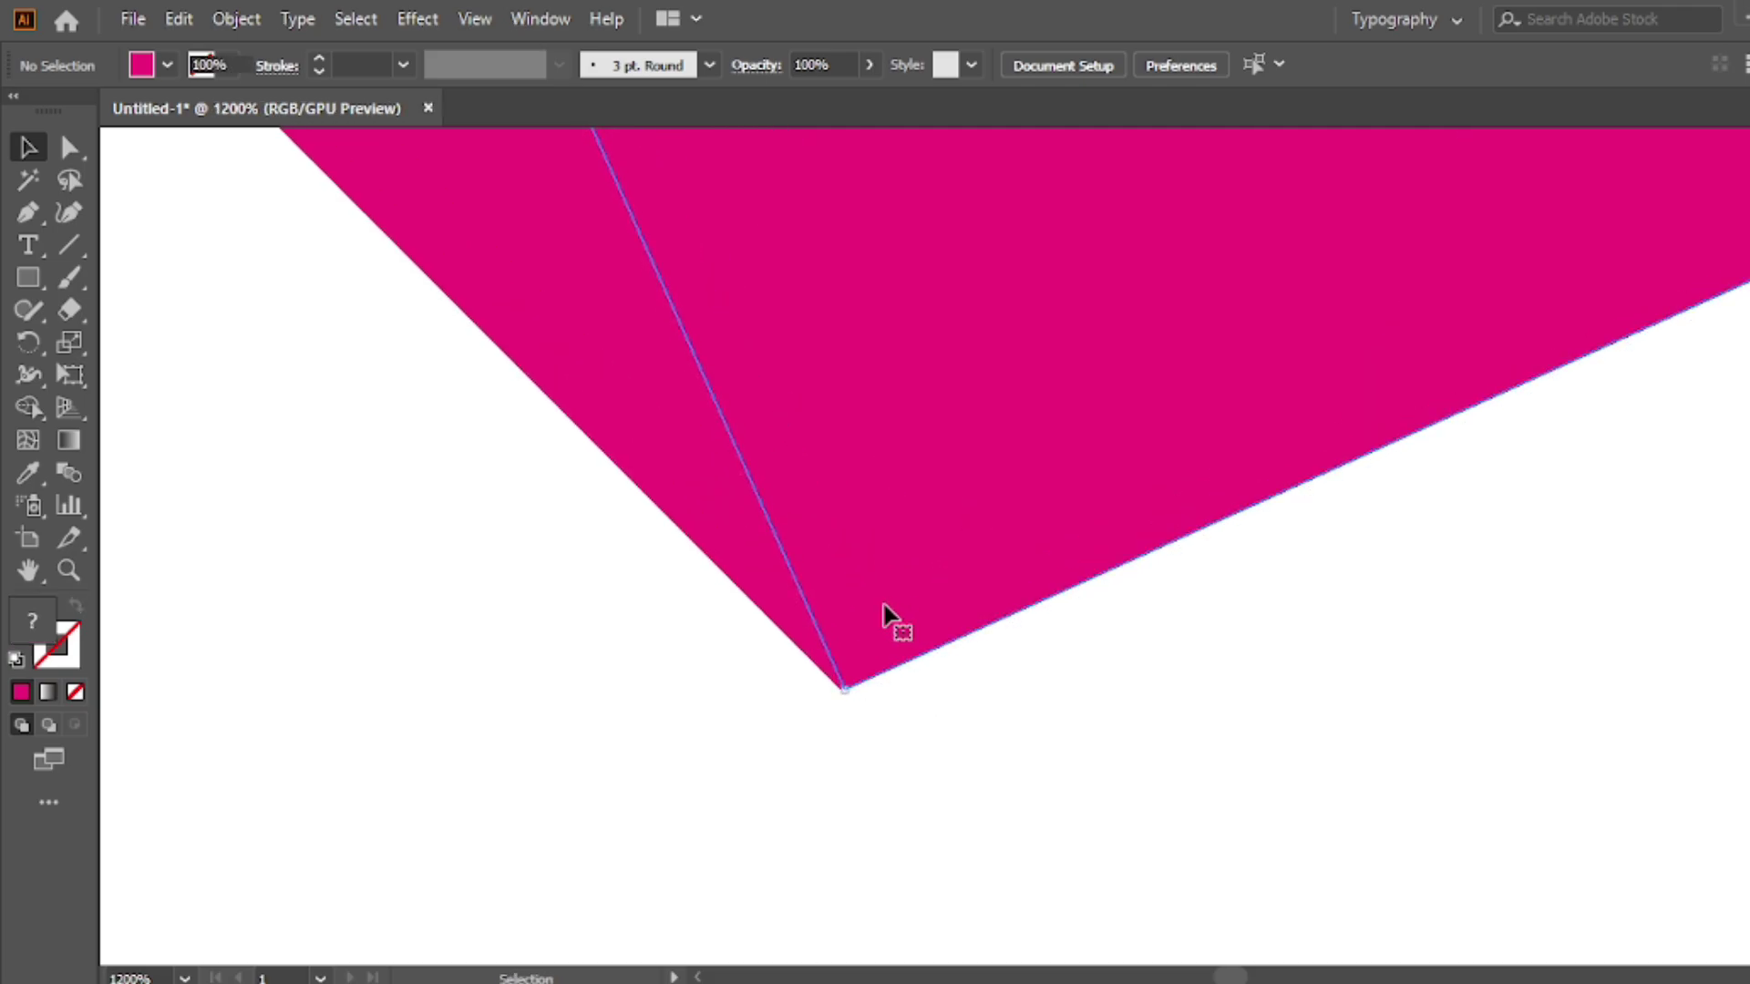
click(818, 685)
click(863, 651)
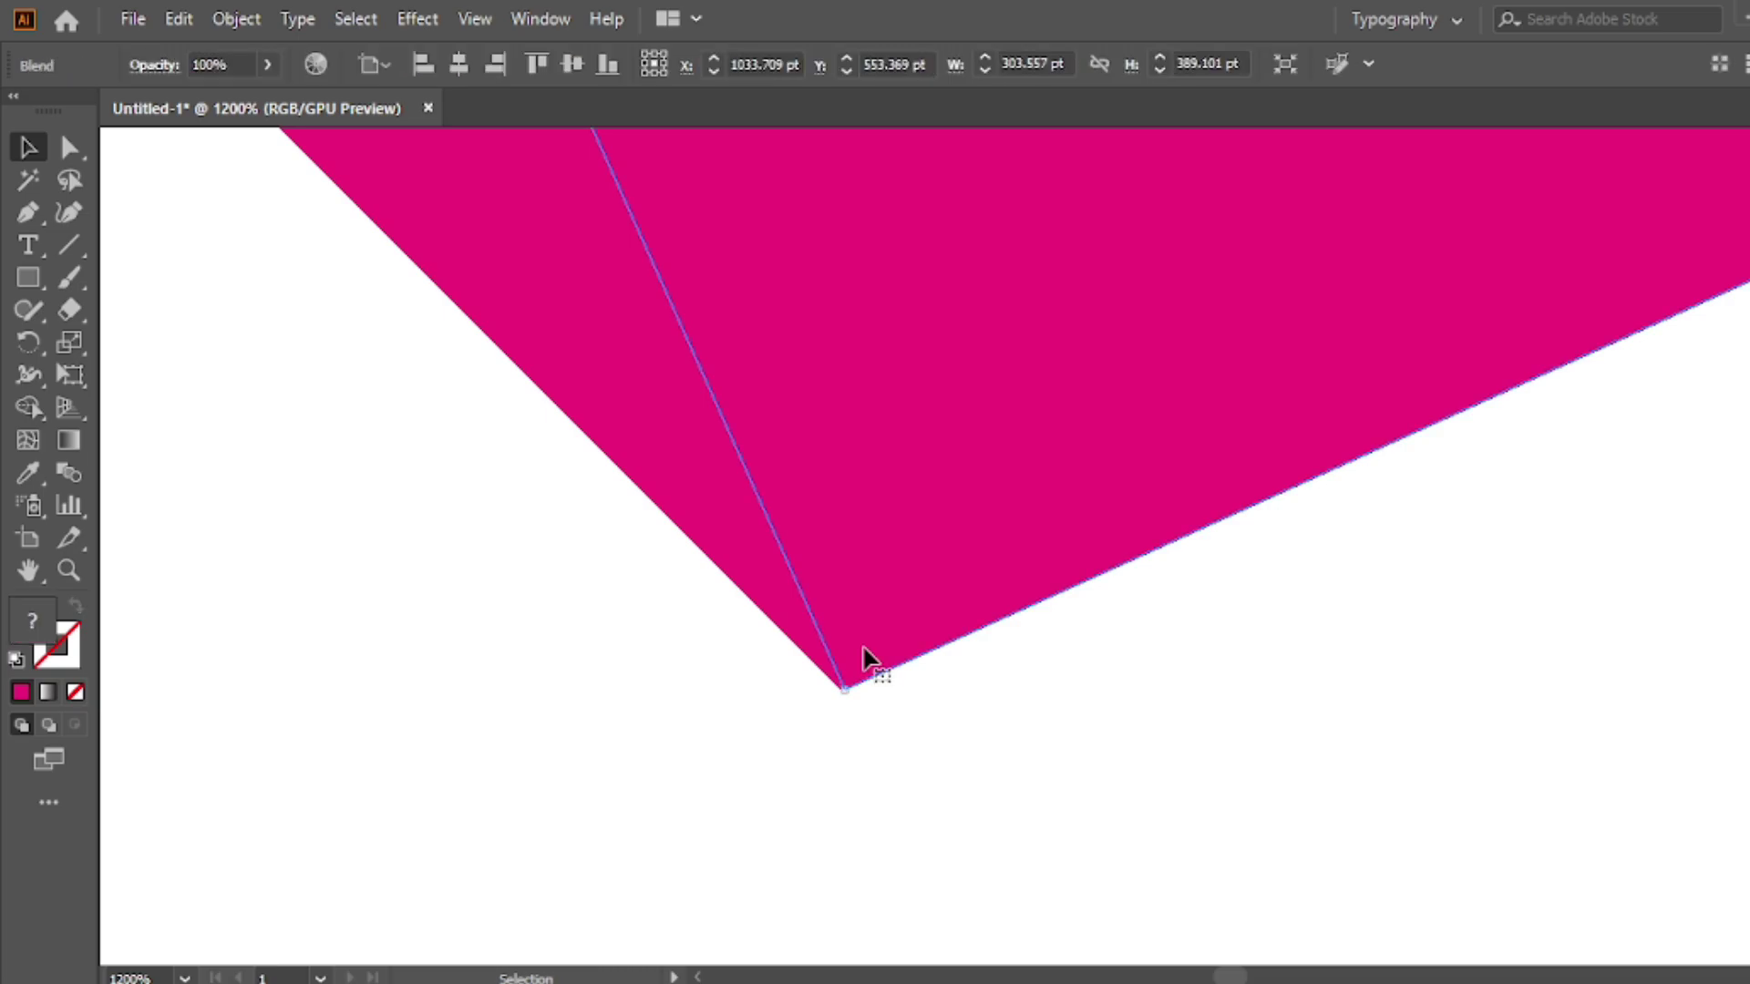
scroll(836, 683, up, 5)
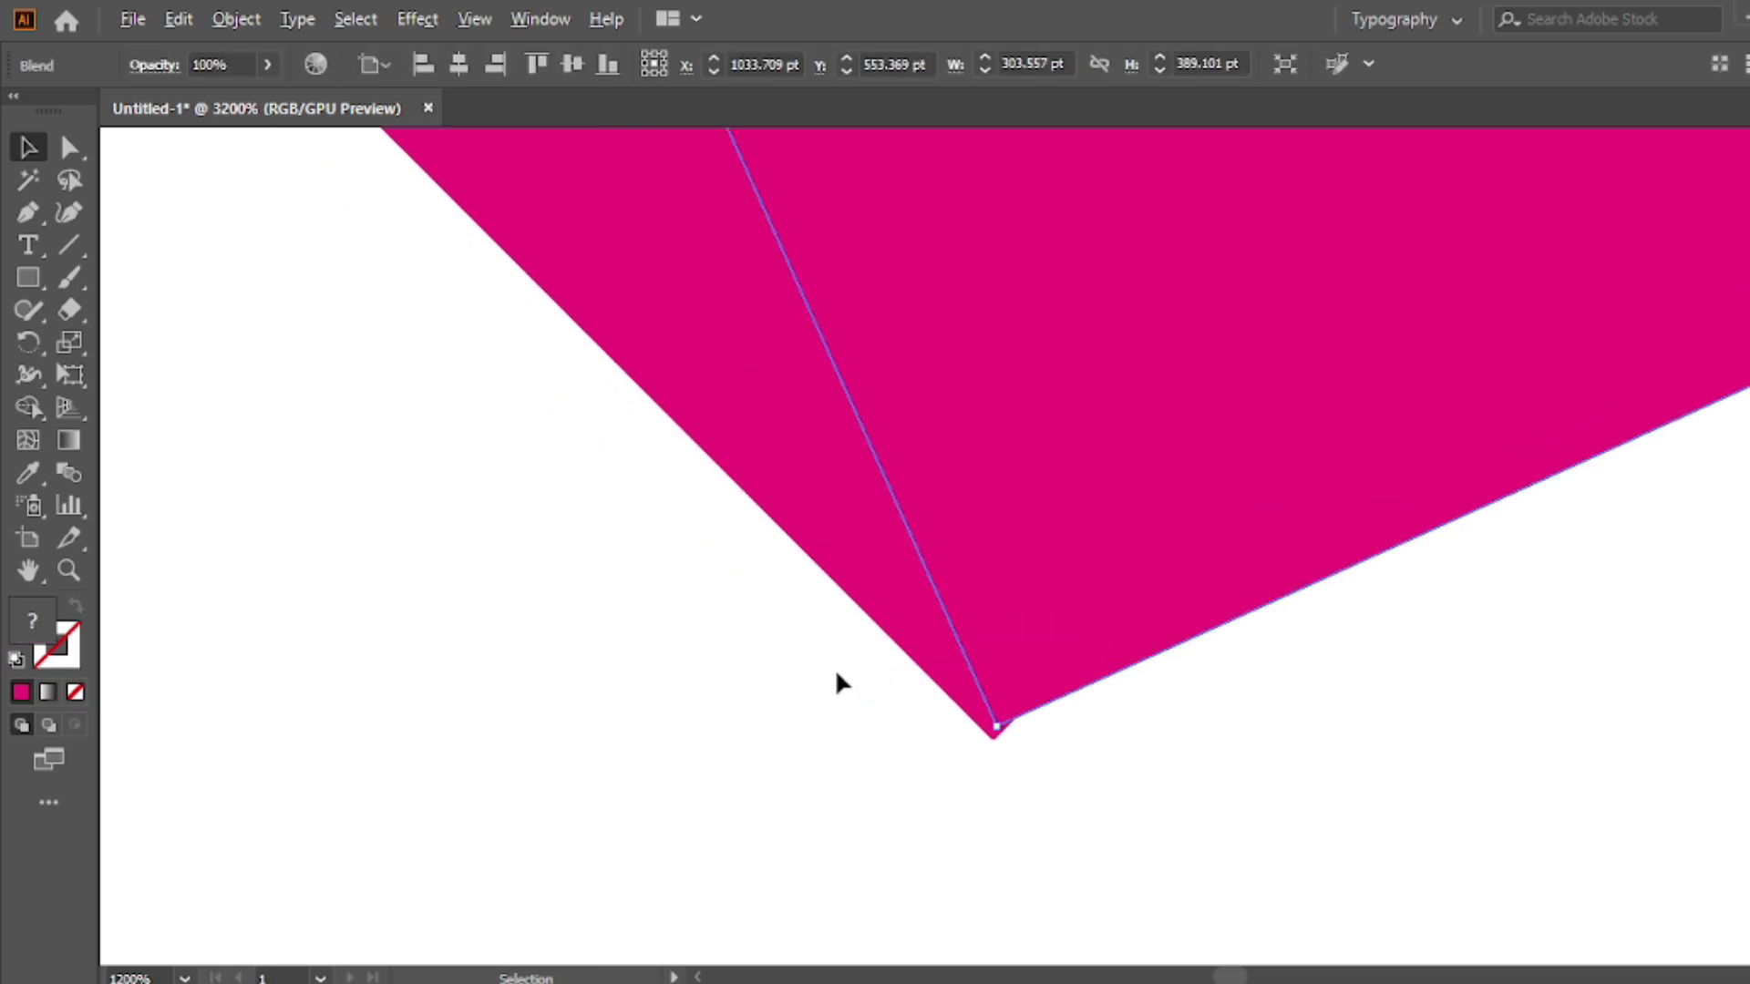
drag(1031, 649, 1028, 656)
key(ctrl+shift+a)
scroll(1042, 578, down, 5)
scroll(1045, 544, down, 5)
scroll(1043, 542, down, 2)
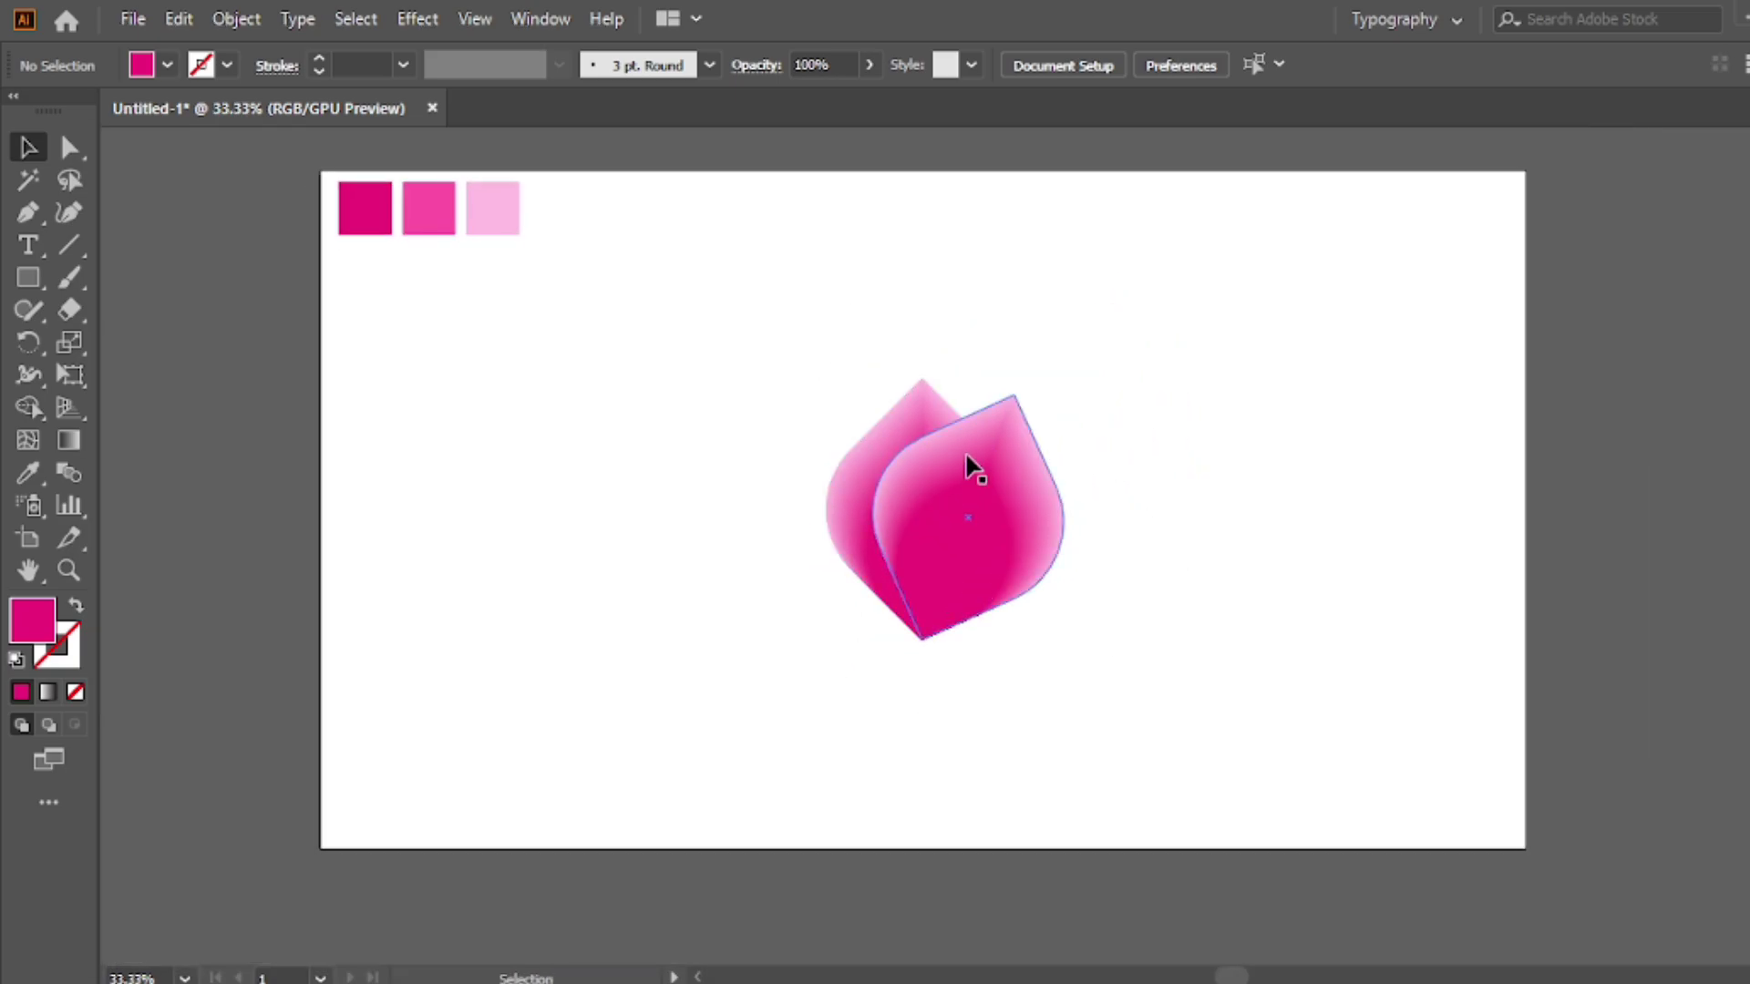
Step: Reselect the tilted right-hand petal
click(969, 472)
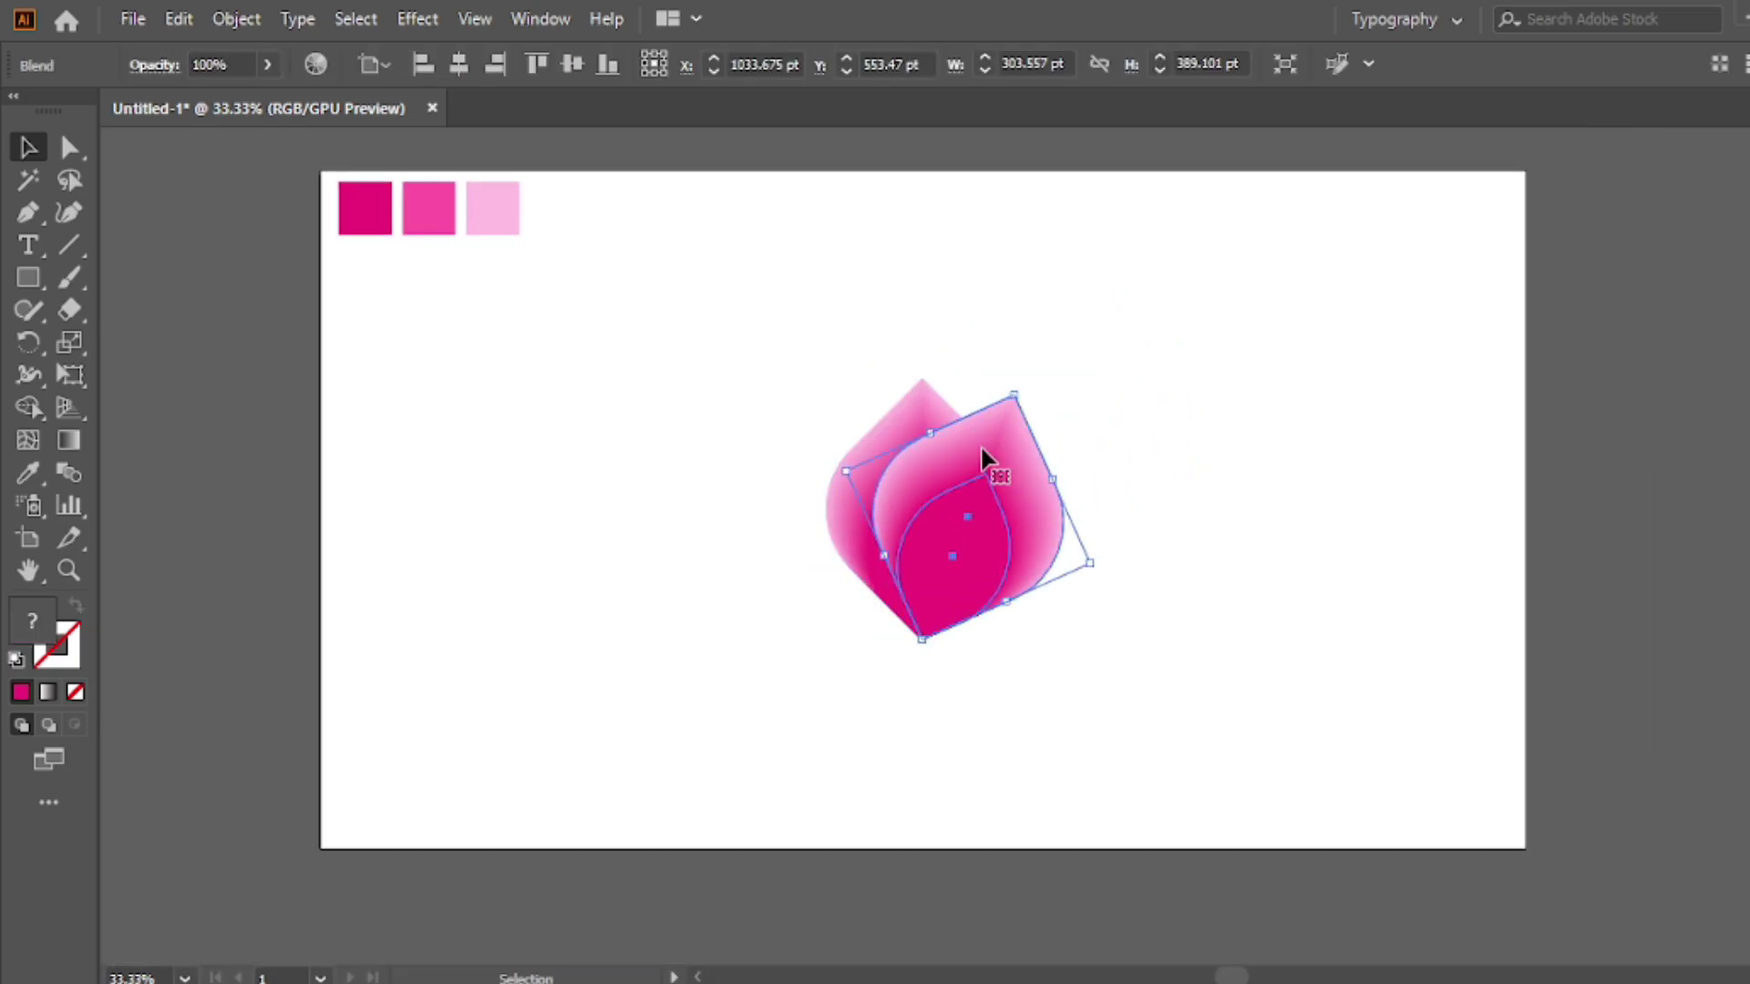
click(1031, 330)
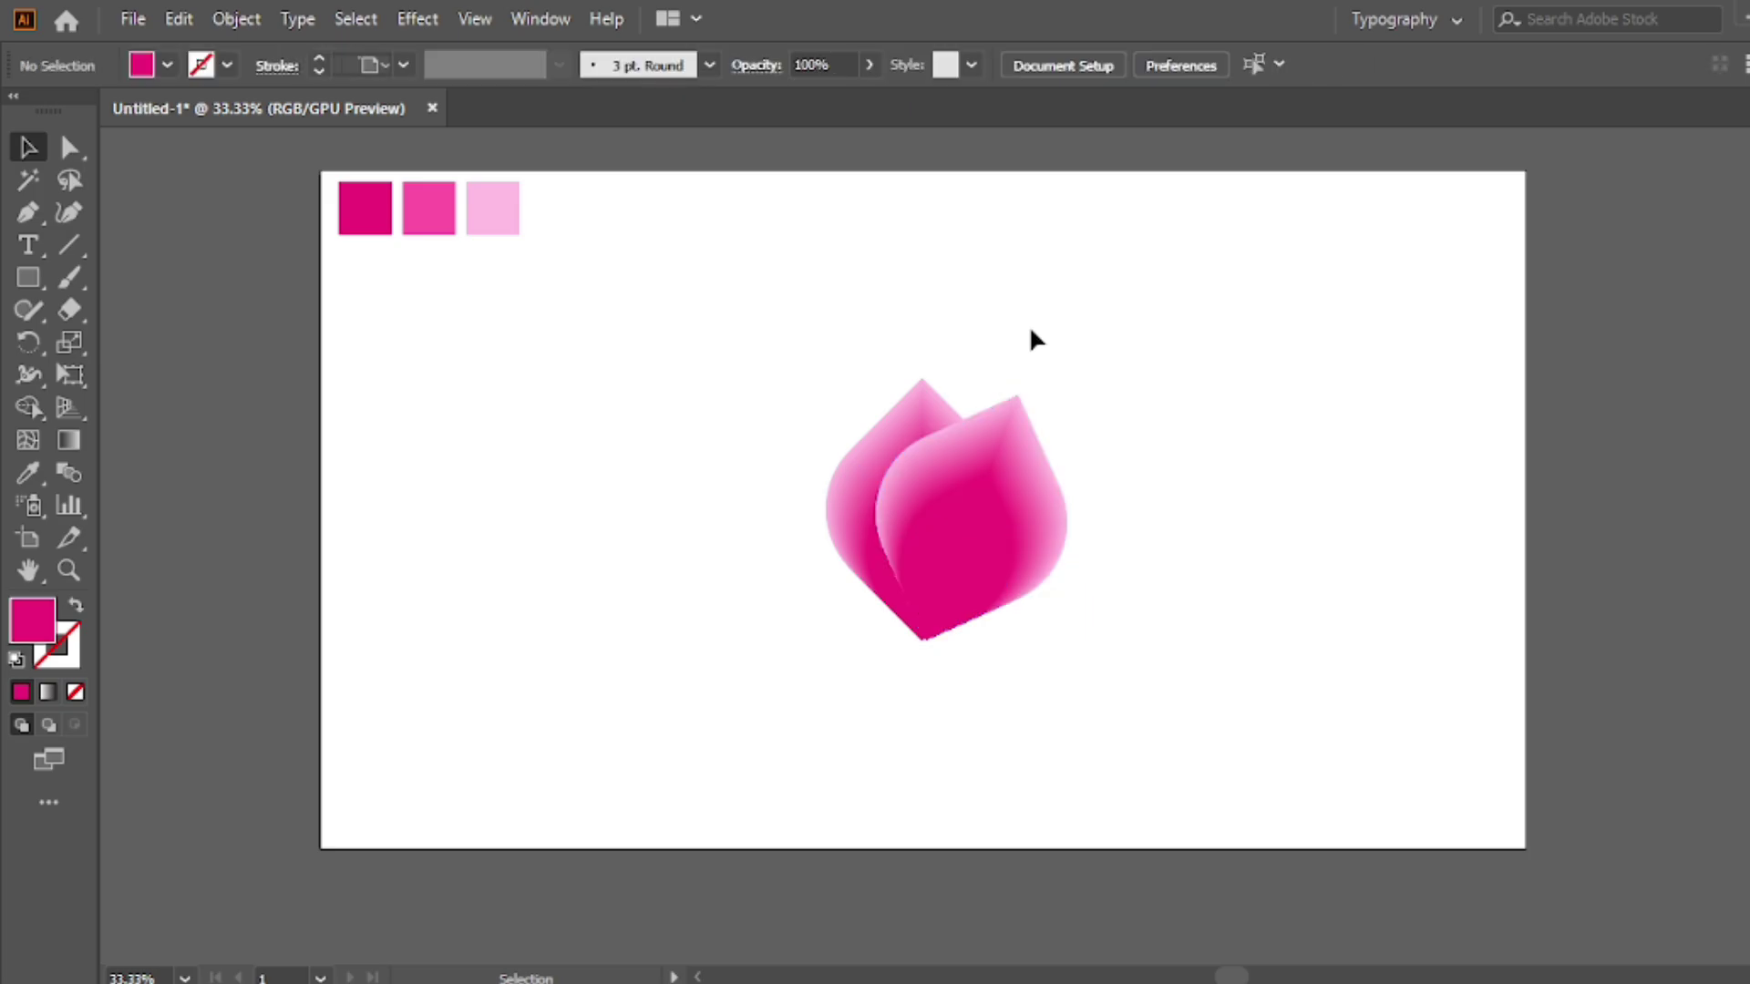
click(985, 494)
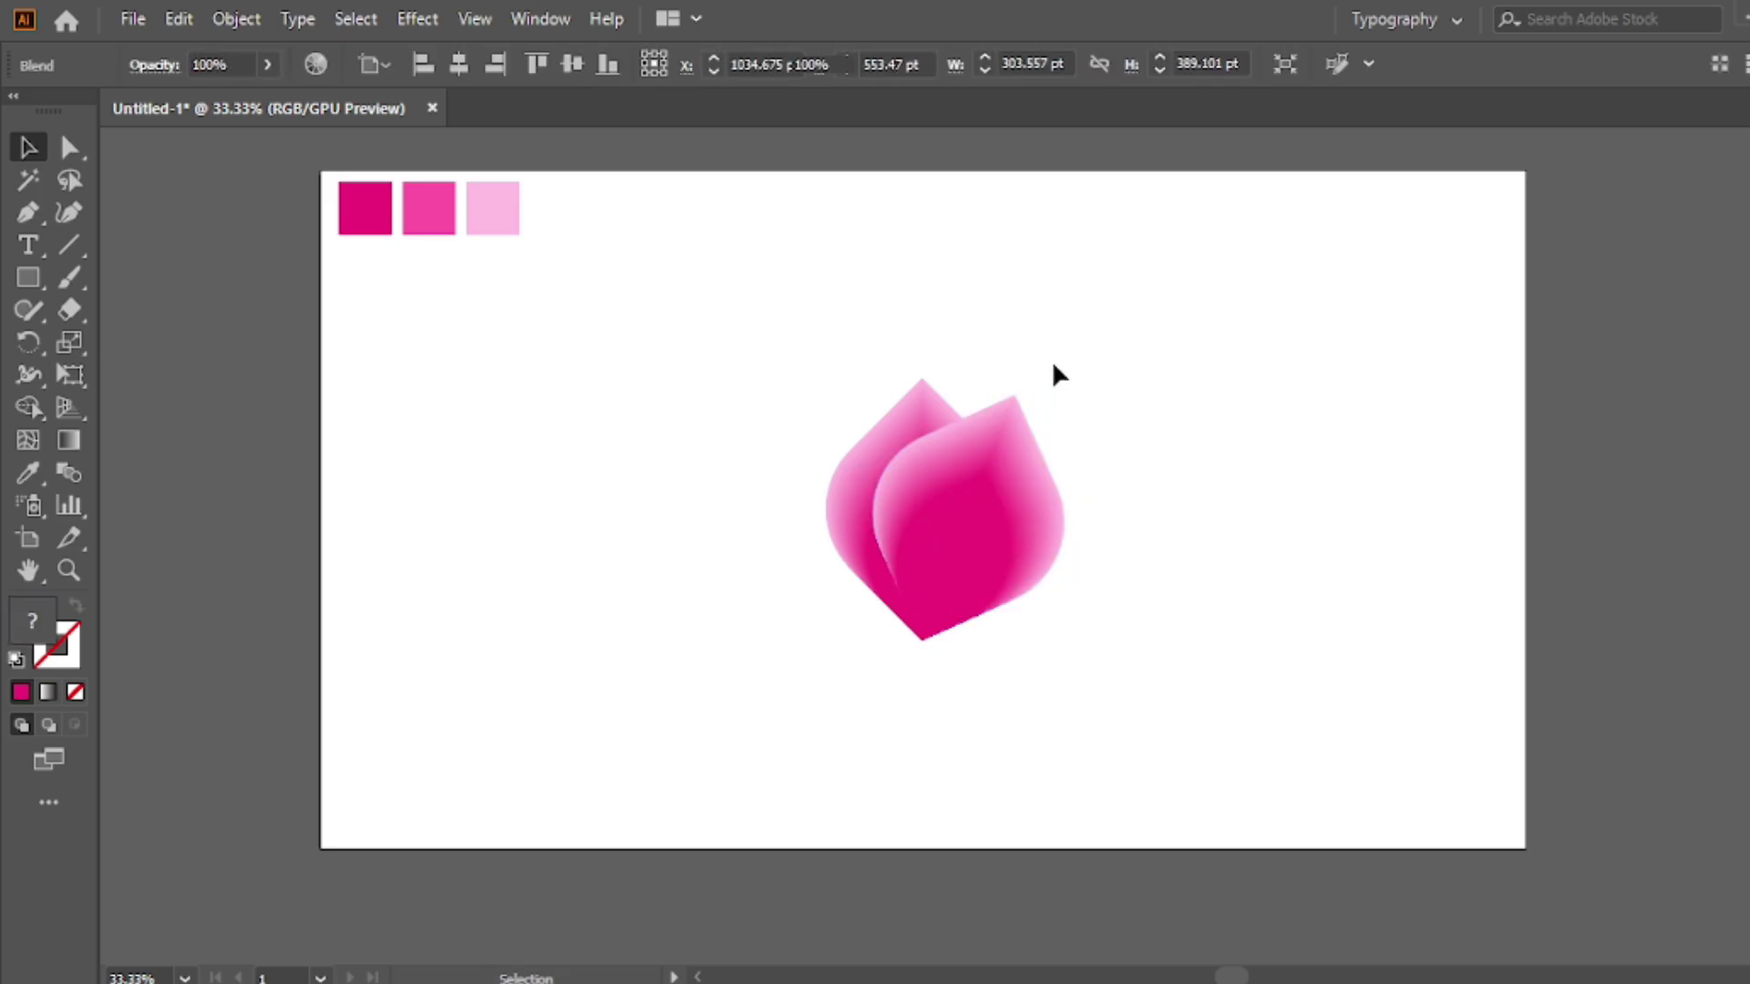
click(1053, 374)
scroll(899, 651, up, 3)
scroll(888, 639, up, 1)
scroll(888, 604, down, 5)
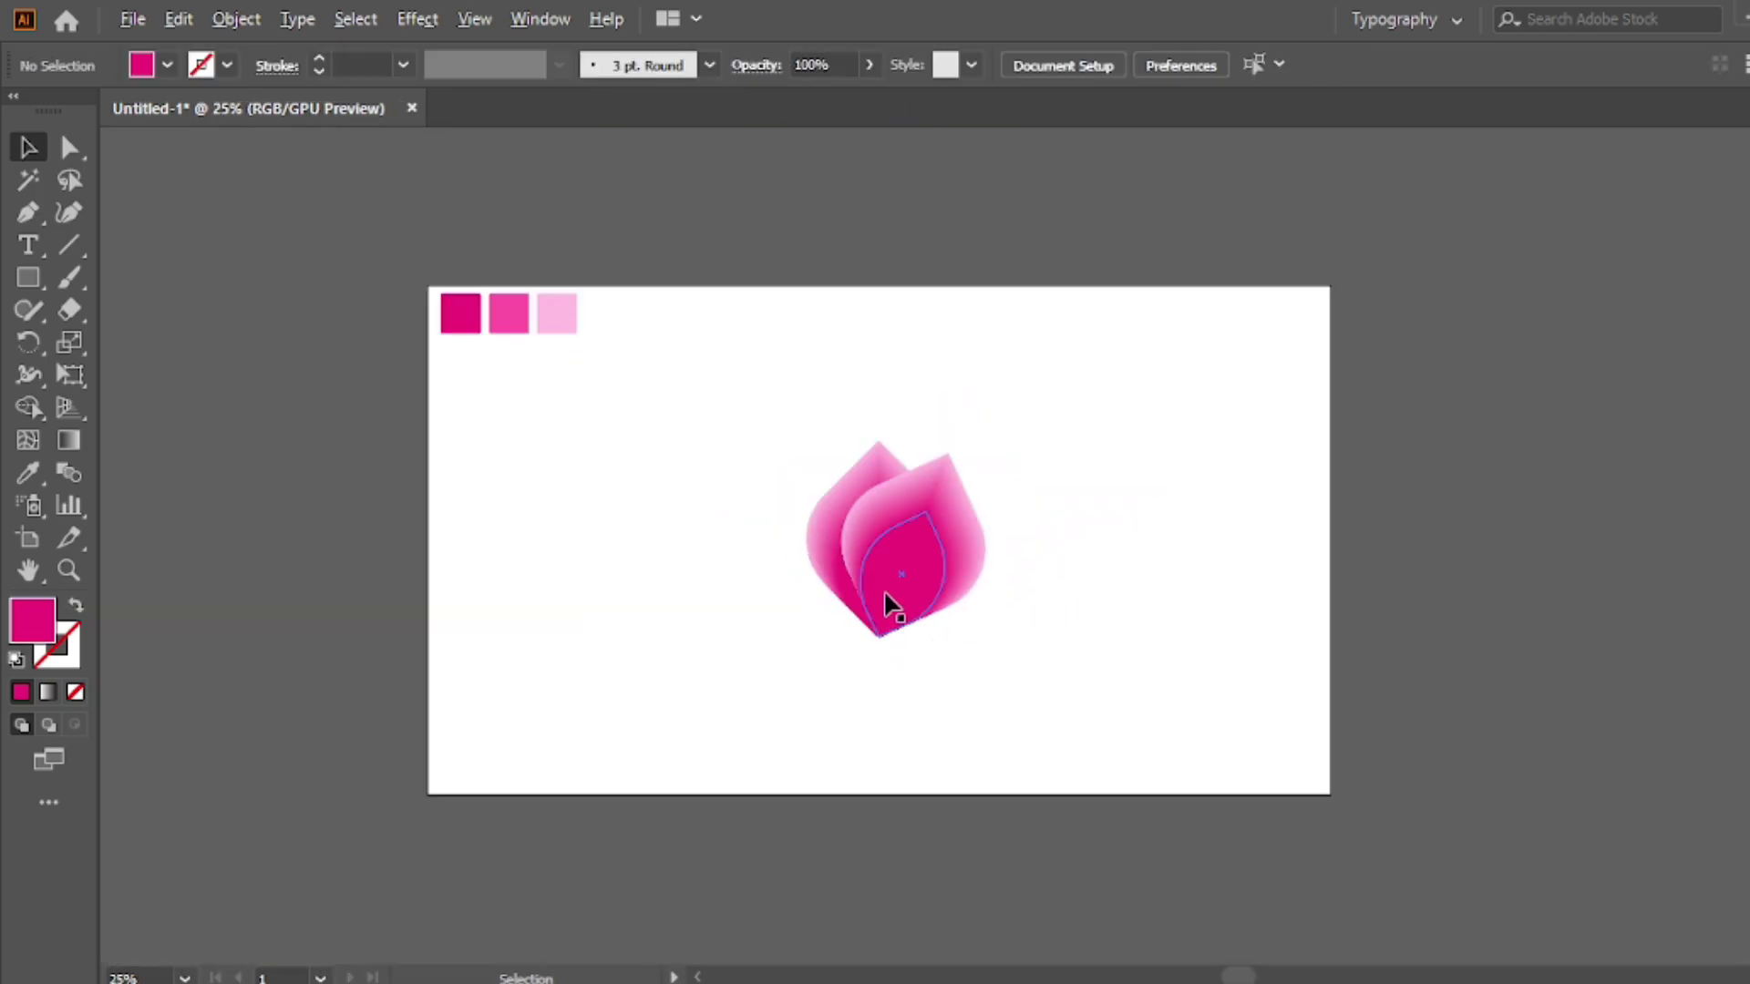
scroll(889, 604, up, 1)
click(924, 550)
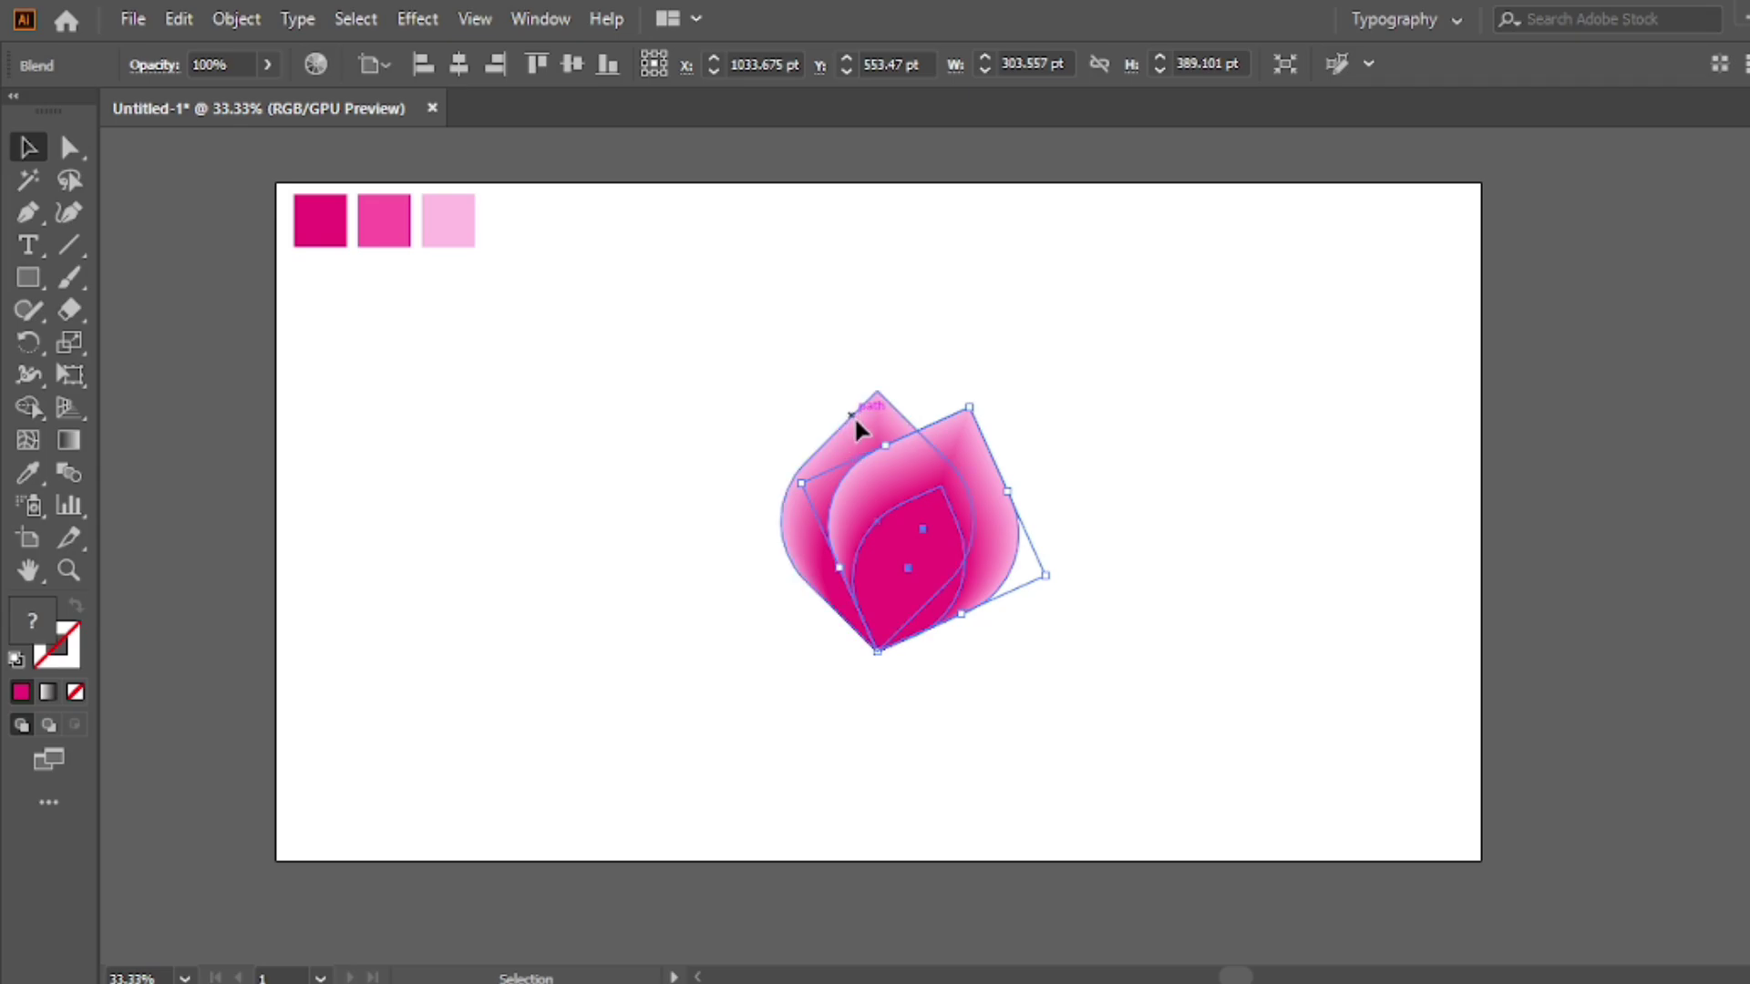
Step: Reflect a copy of the tilted petal across the vertical axis and slide it left
right_click(810, 350)
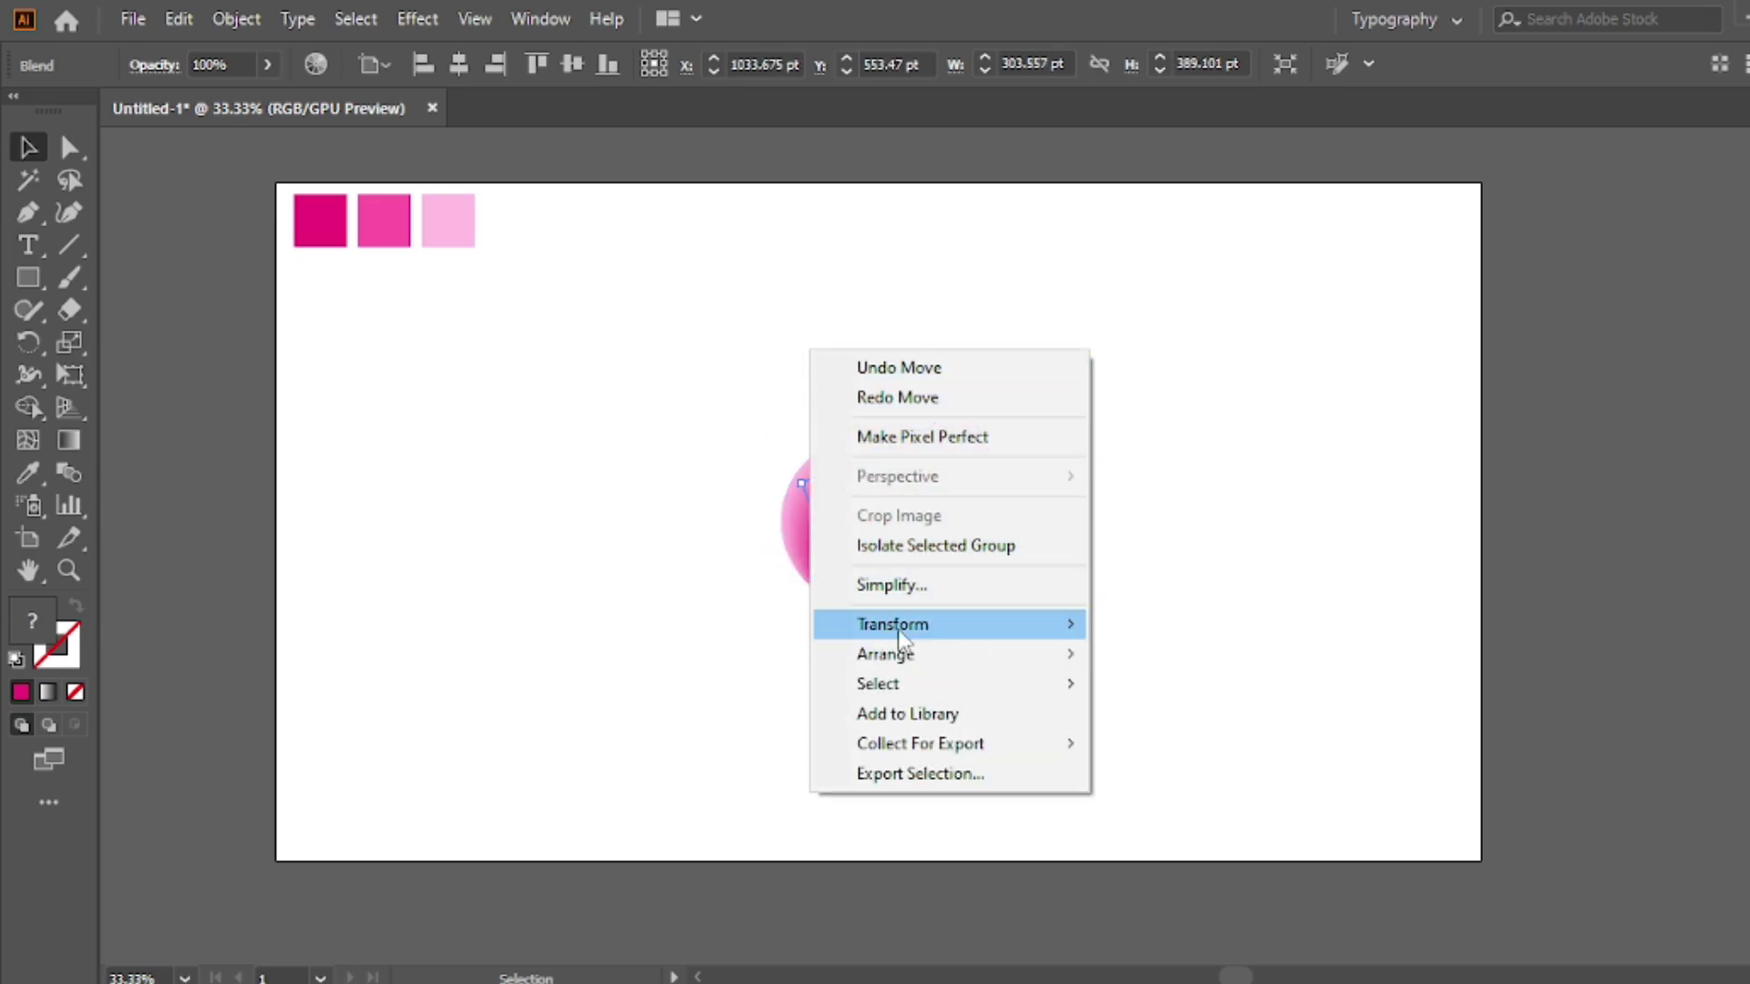
mouse_move(893, 623)
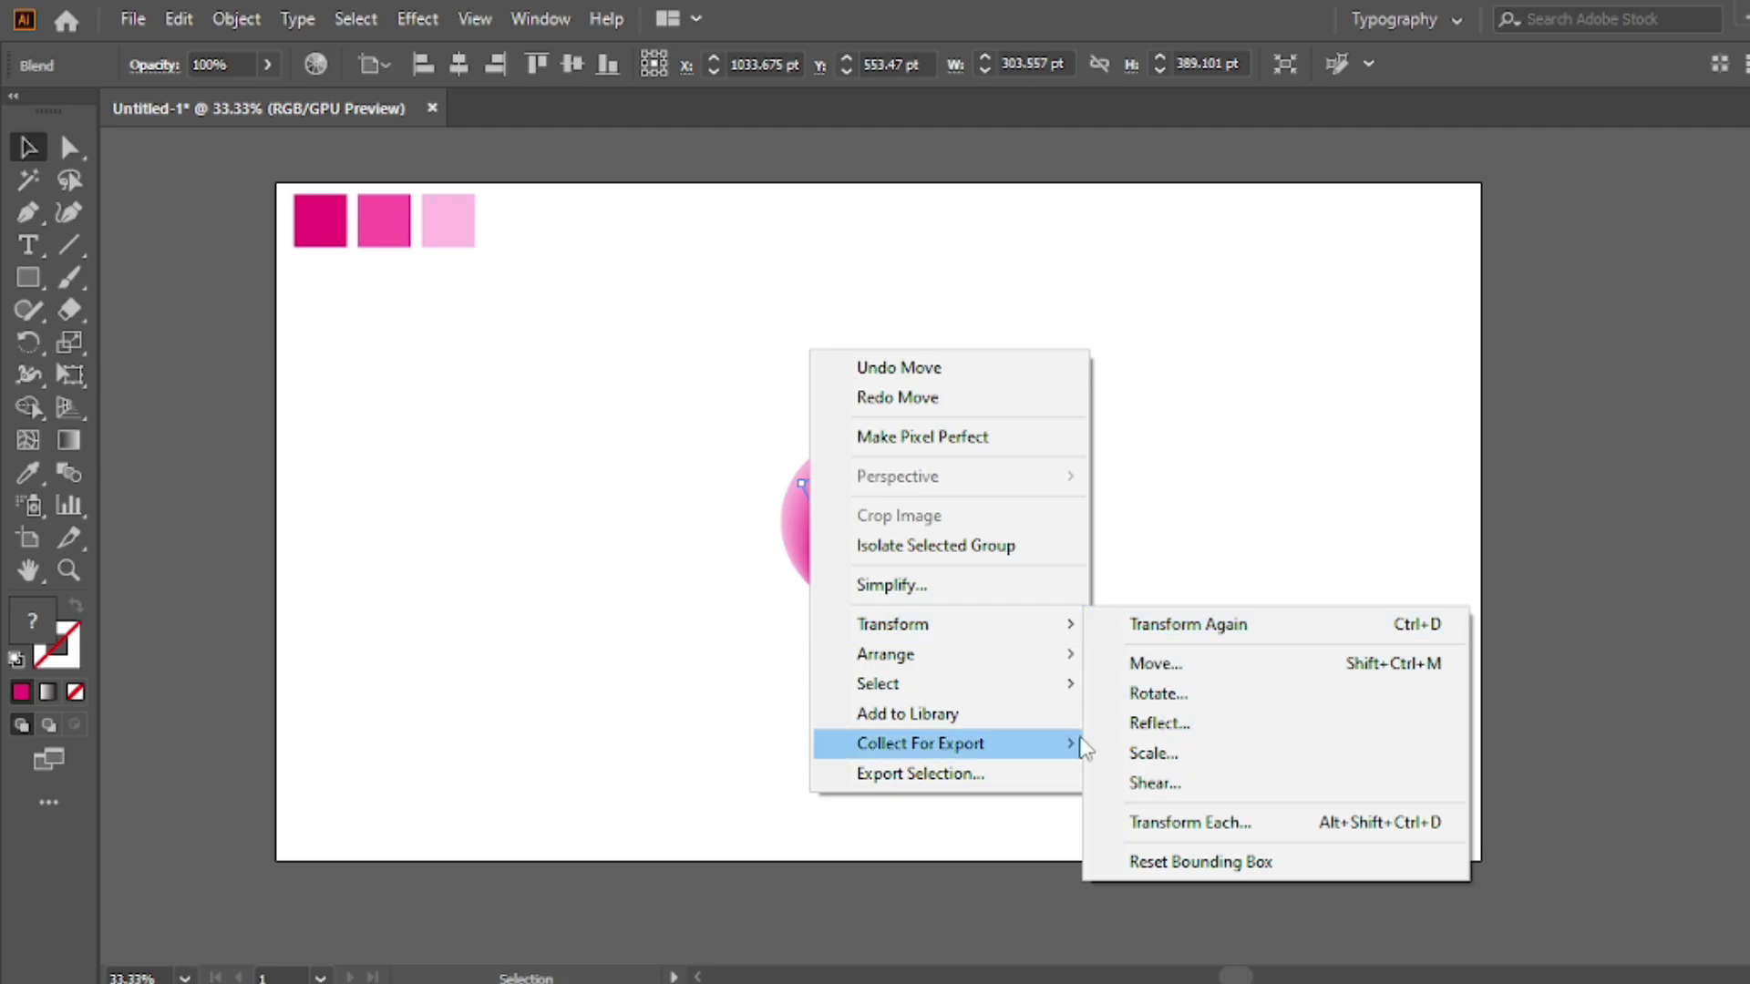
click(1187, 736)
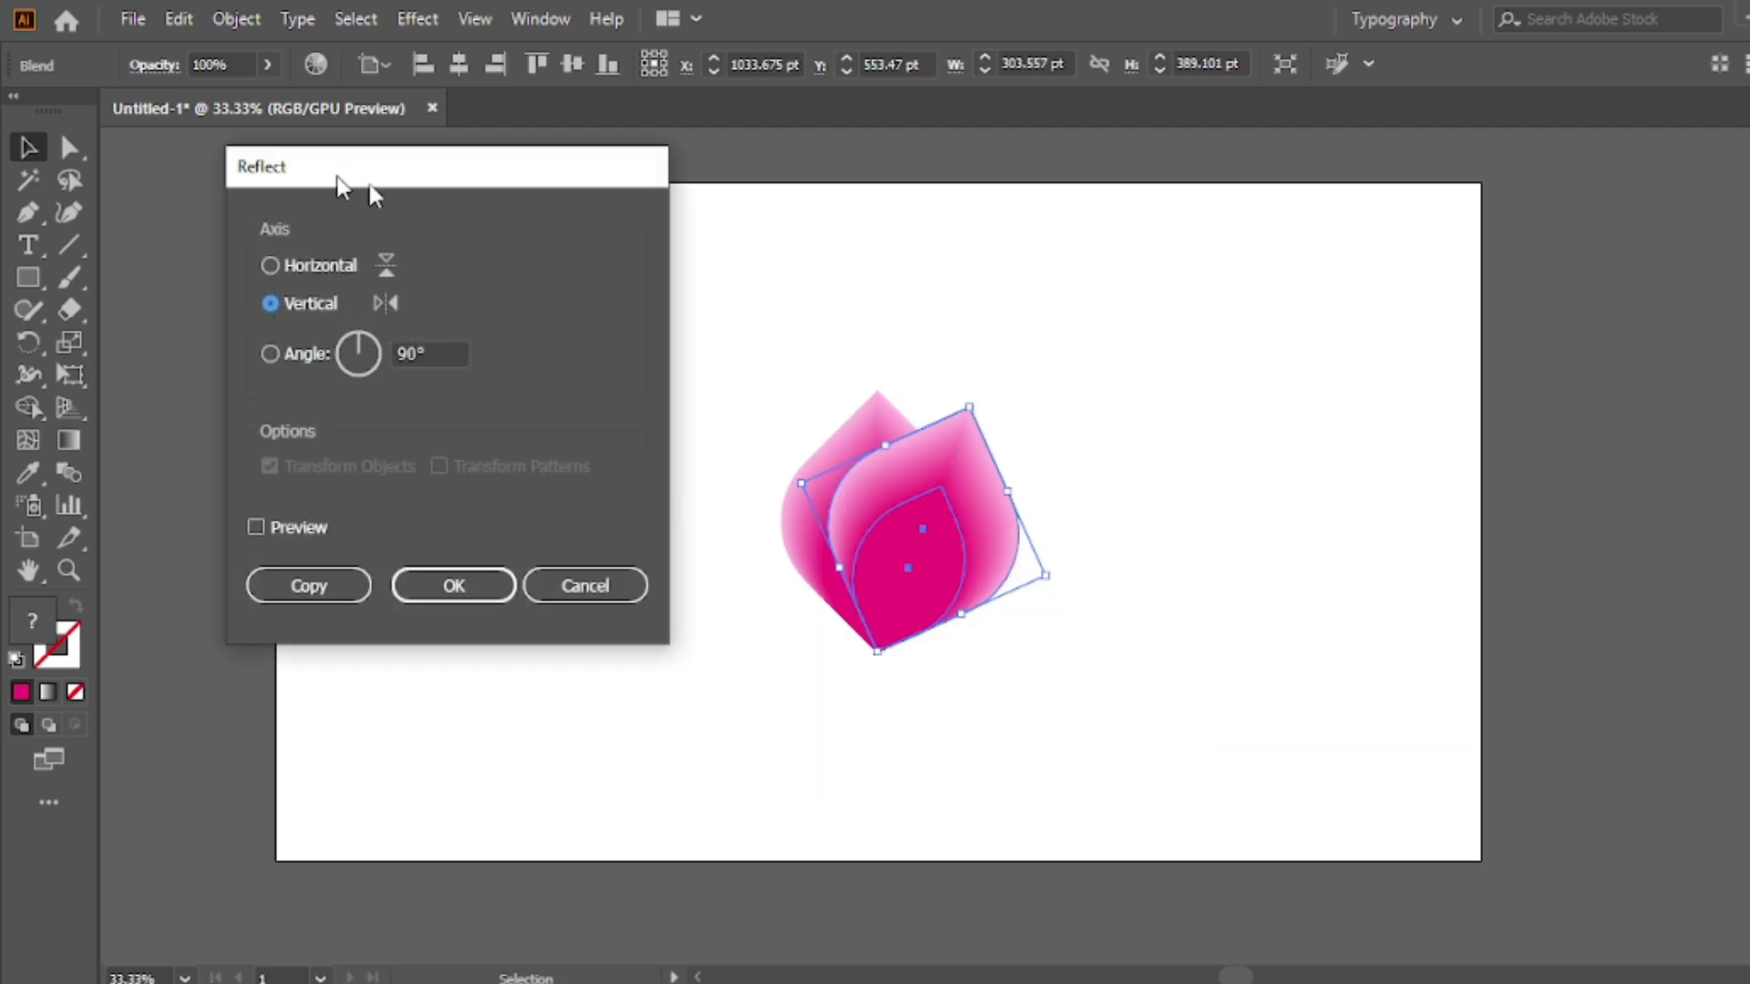
drag(369, 182, 1340, 187)
click(1278, 268)
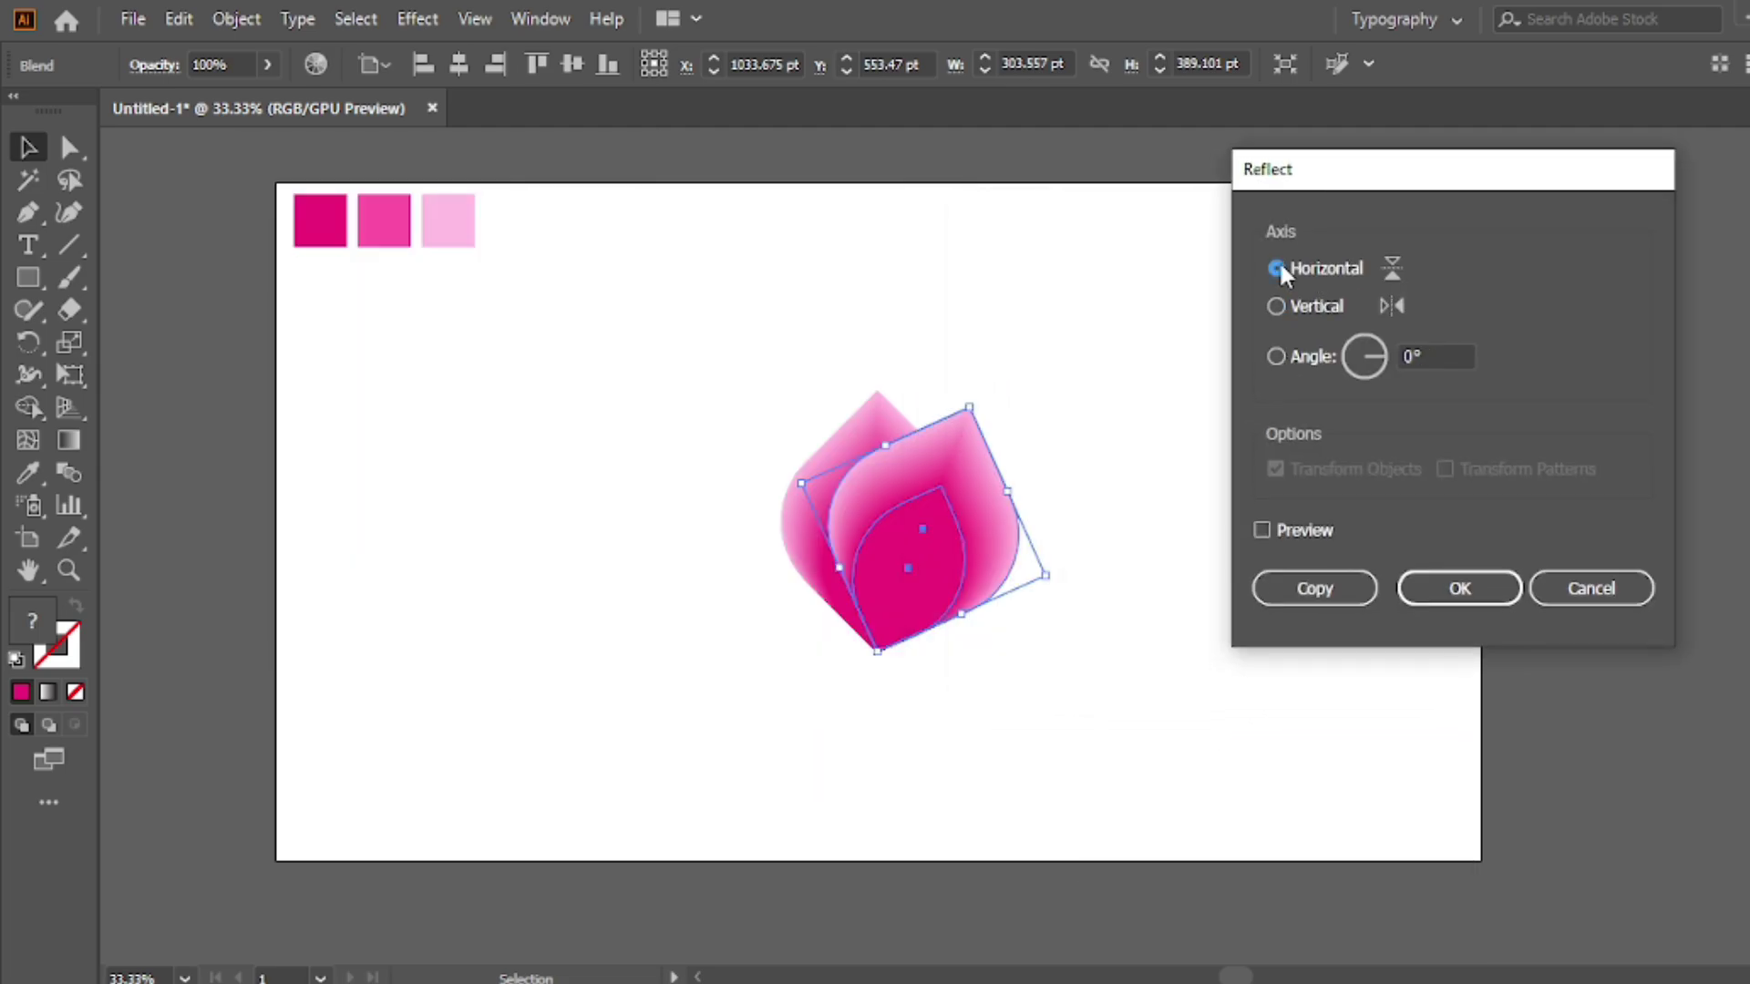
click(1262, 531)
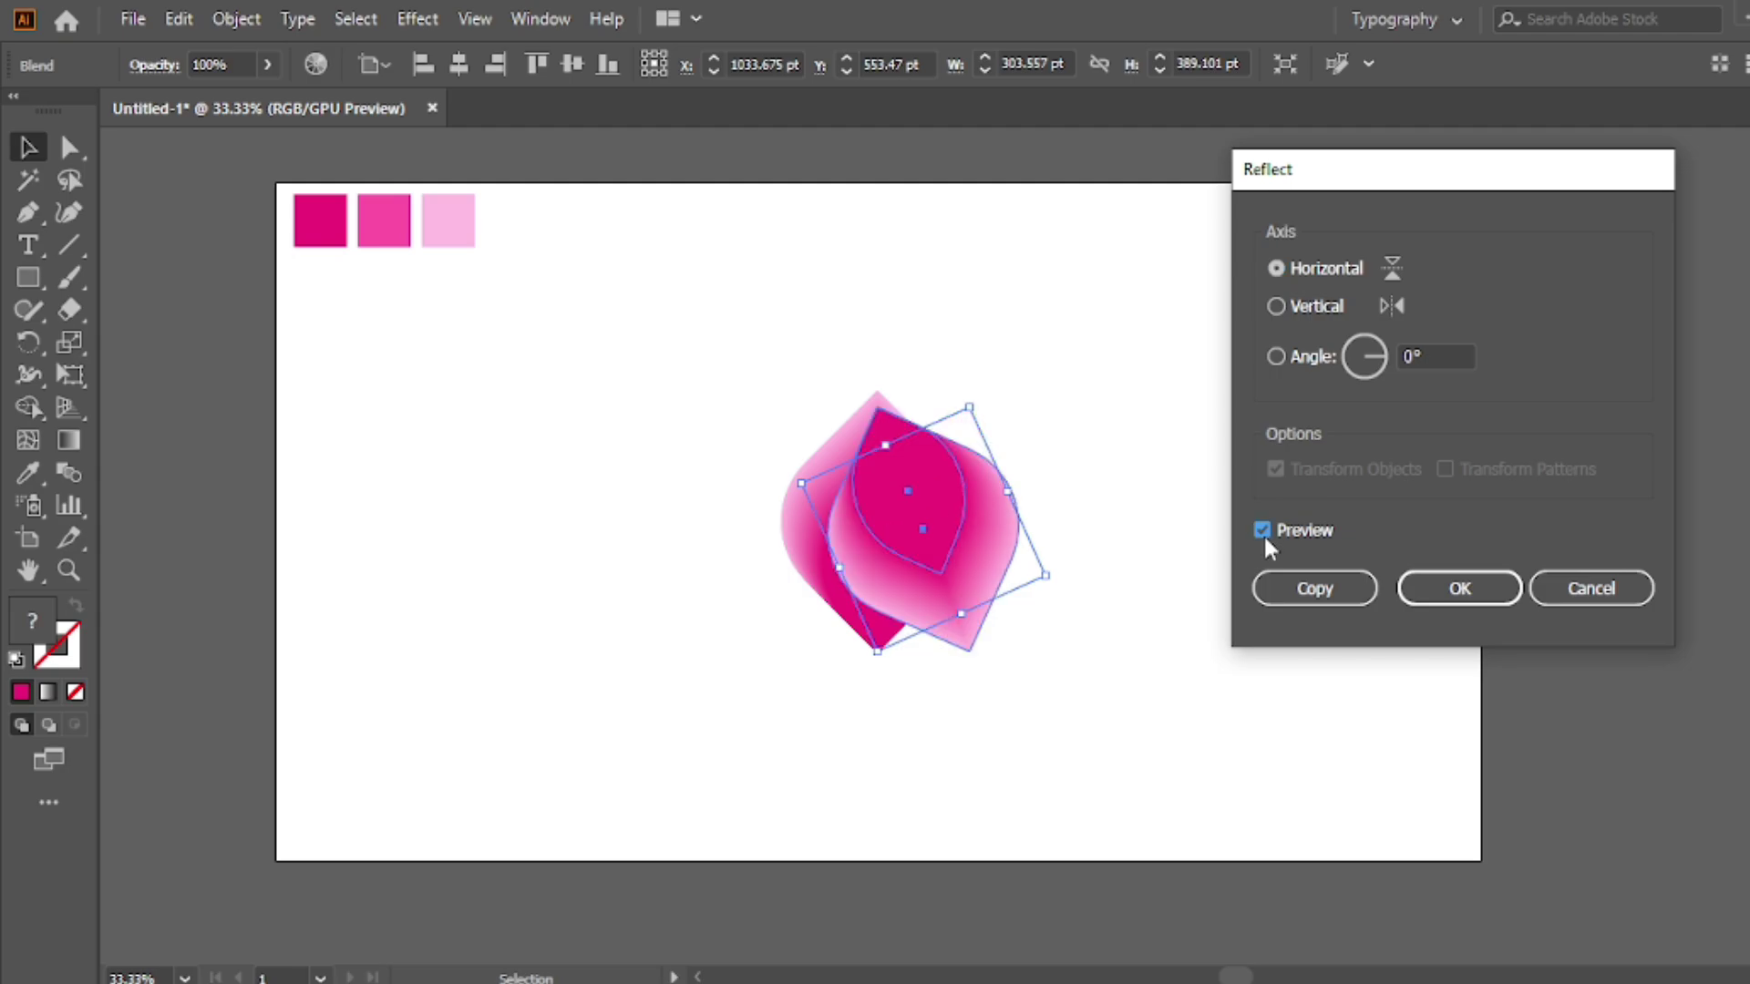
click(1274, 306)
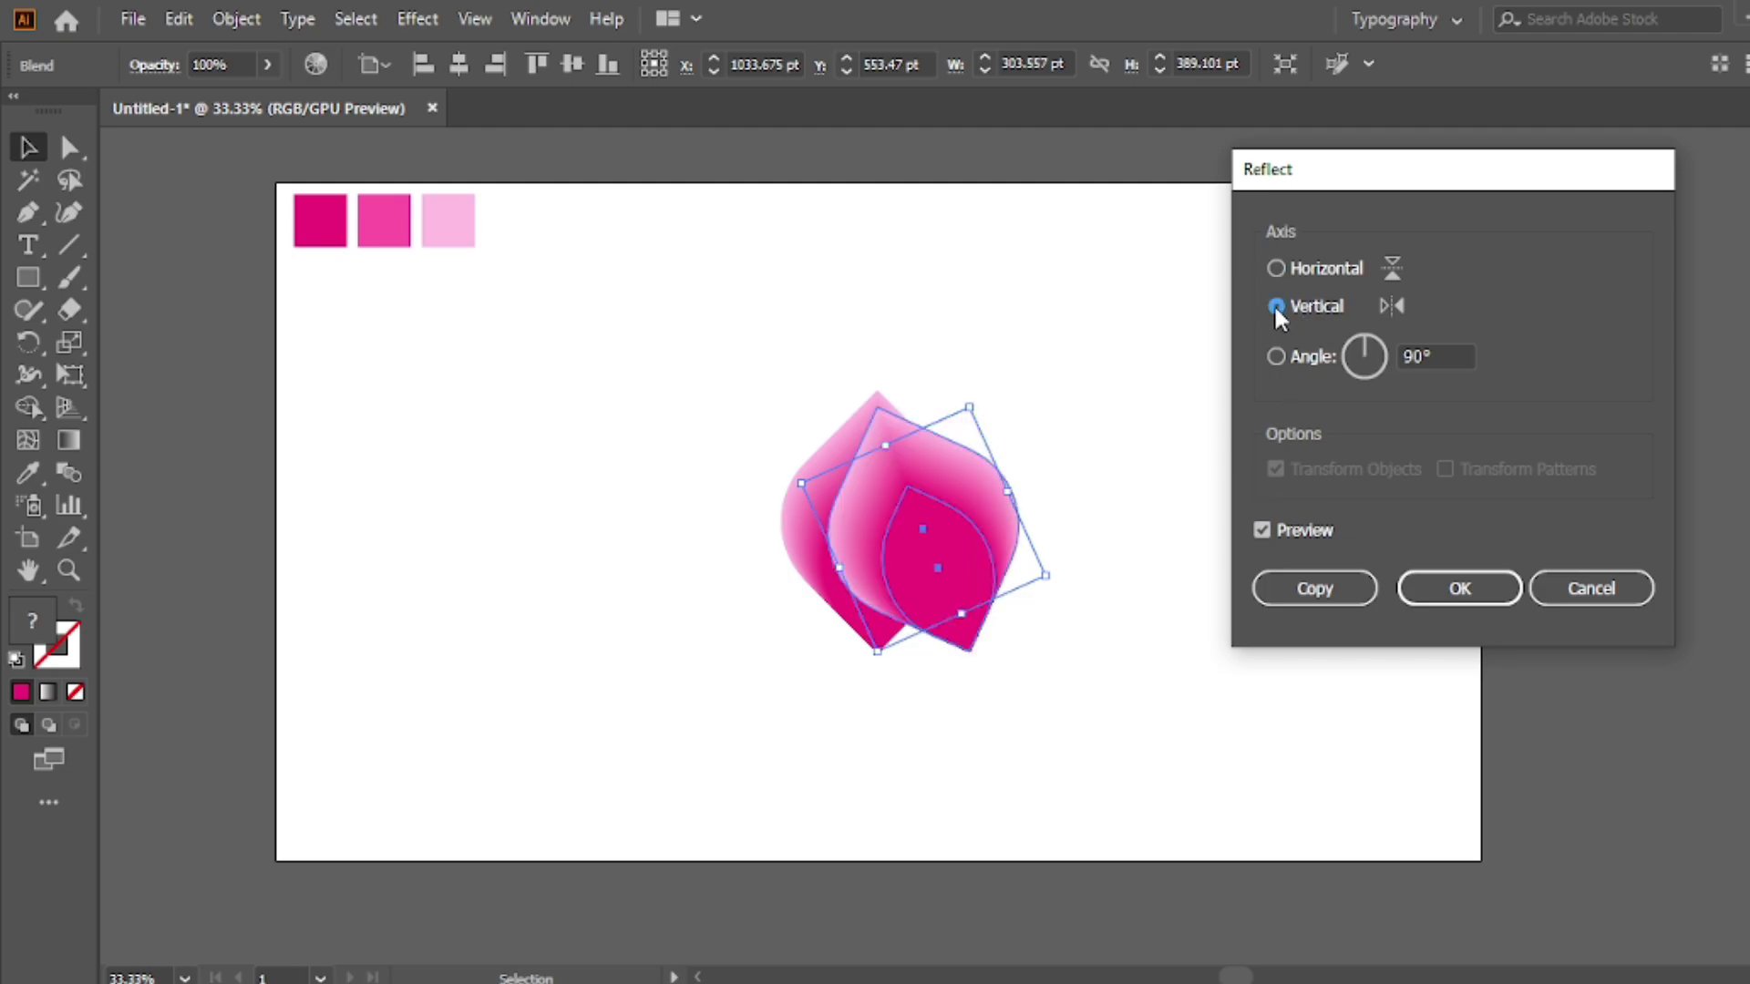
click(1315, 588)
drag(960, 513, 873, 508)
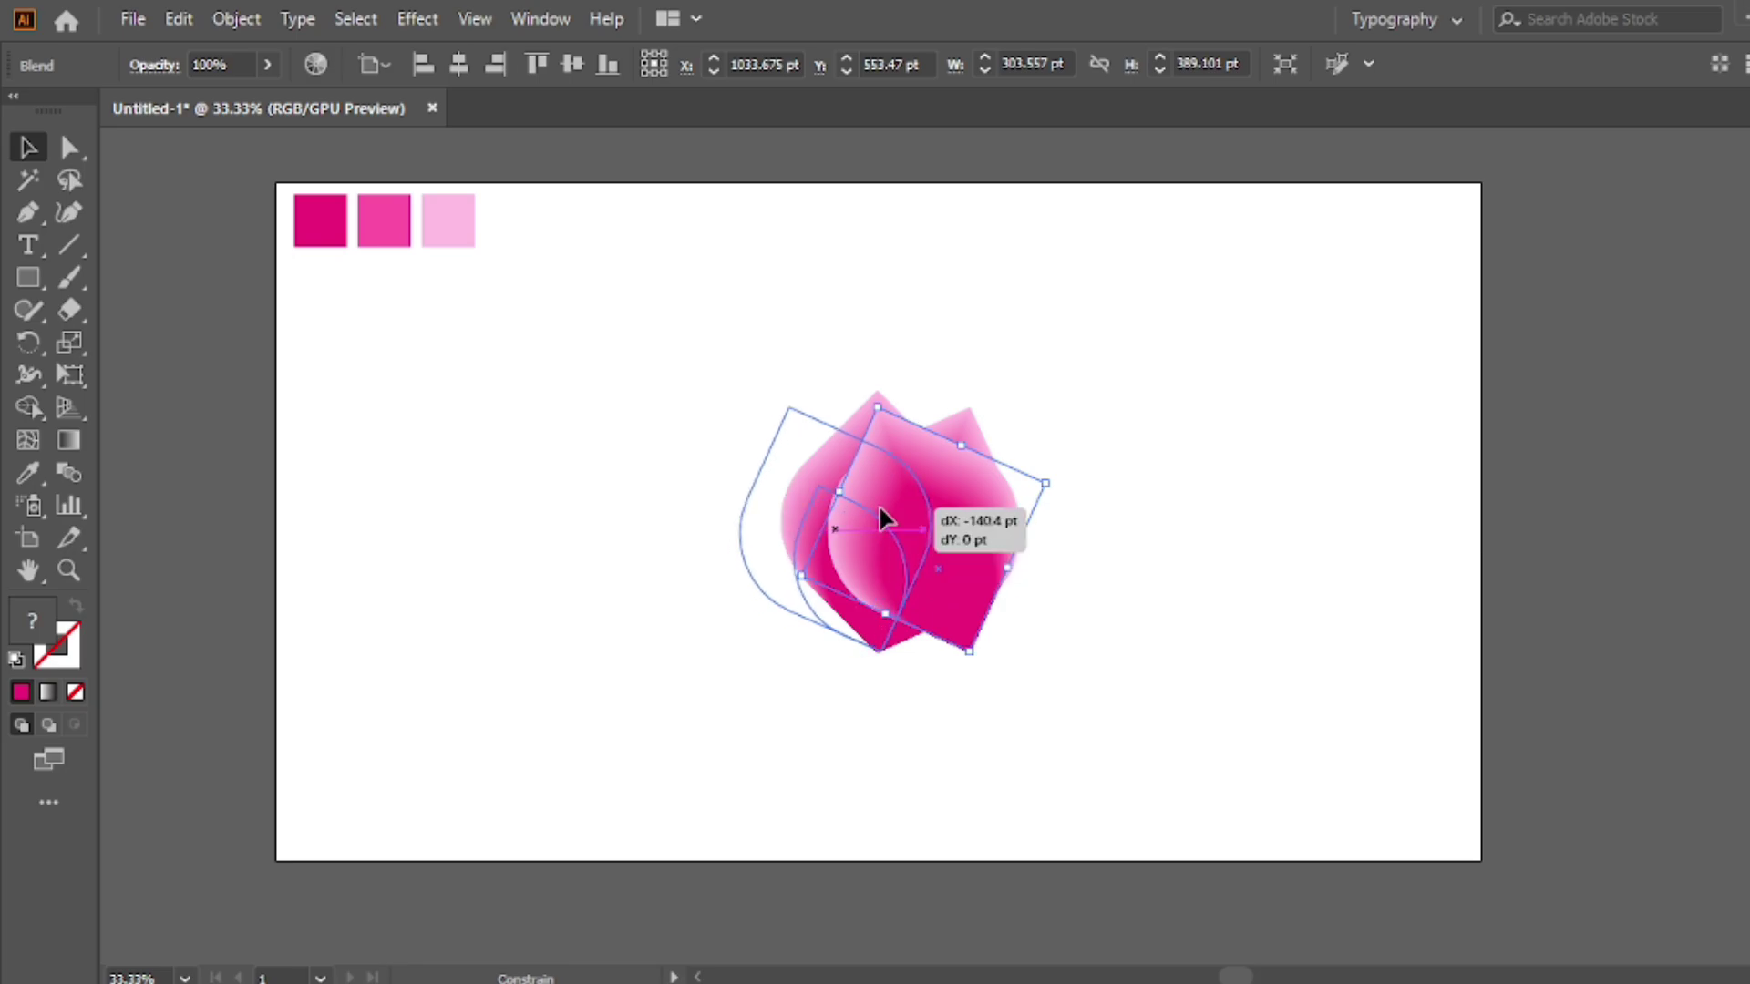
drag(882, 518, 882, 519)
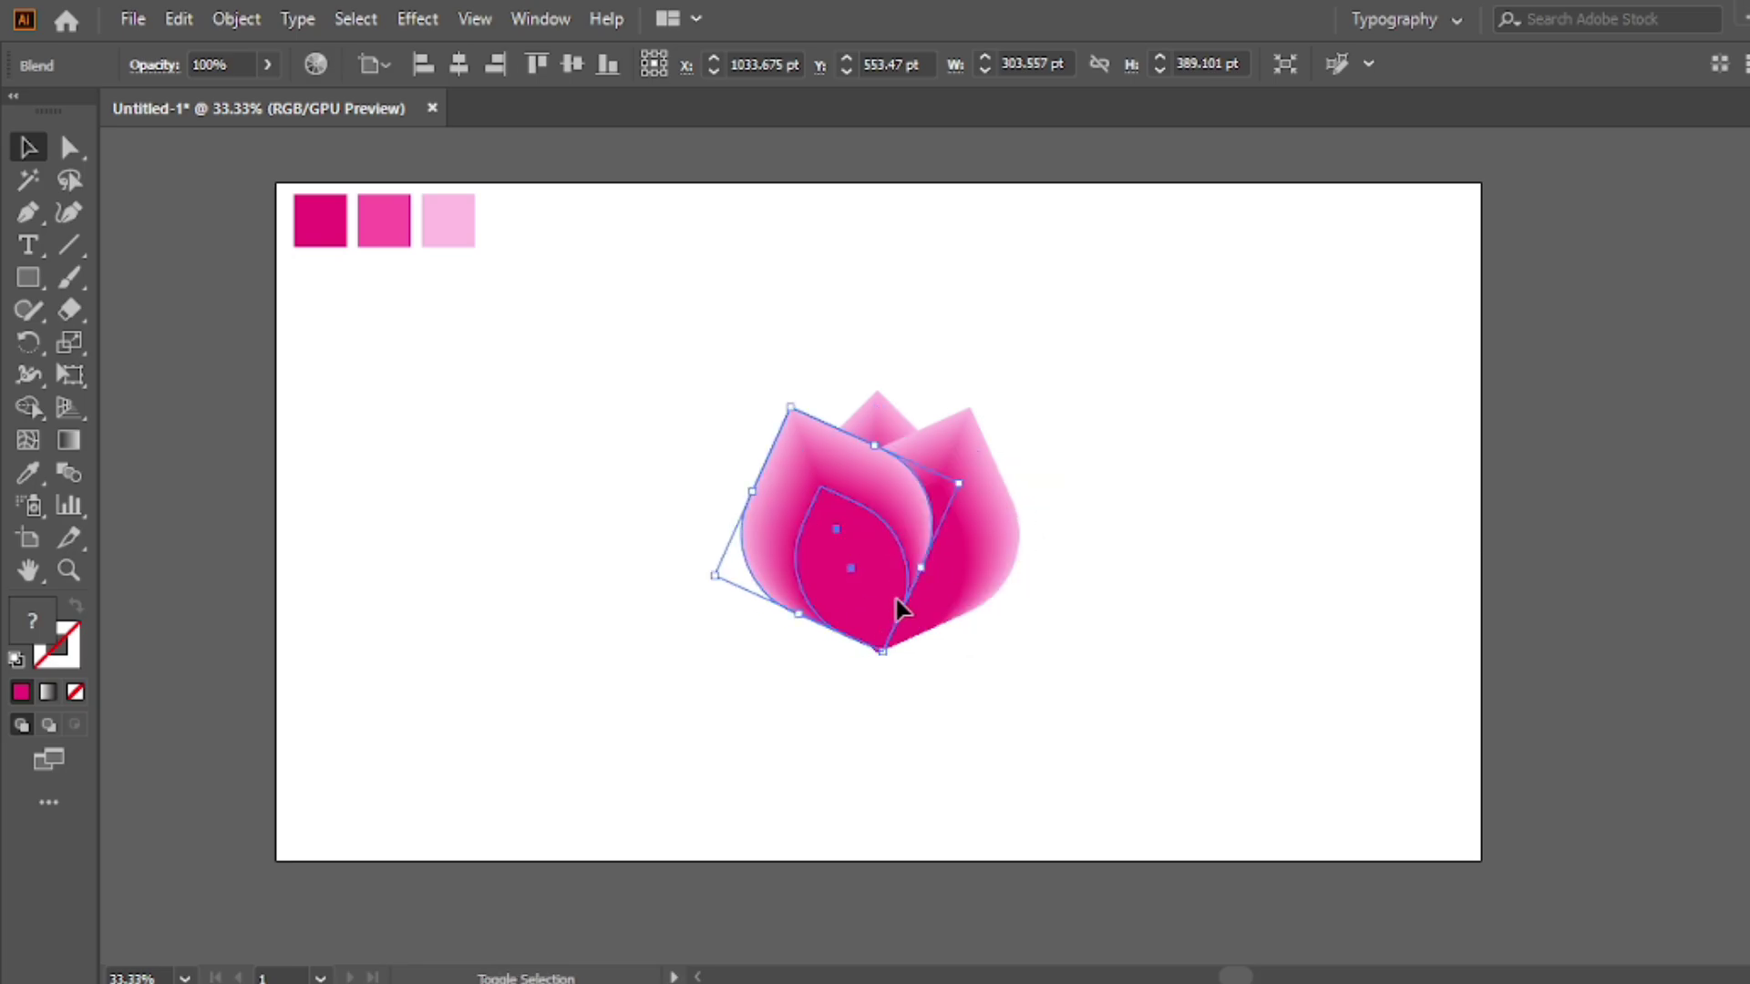
Step: Bring the central petal to front and stretch the whole flower to about 475 pt wide
click(1044, 478)
alt+scroll(890, 652, up, 5)
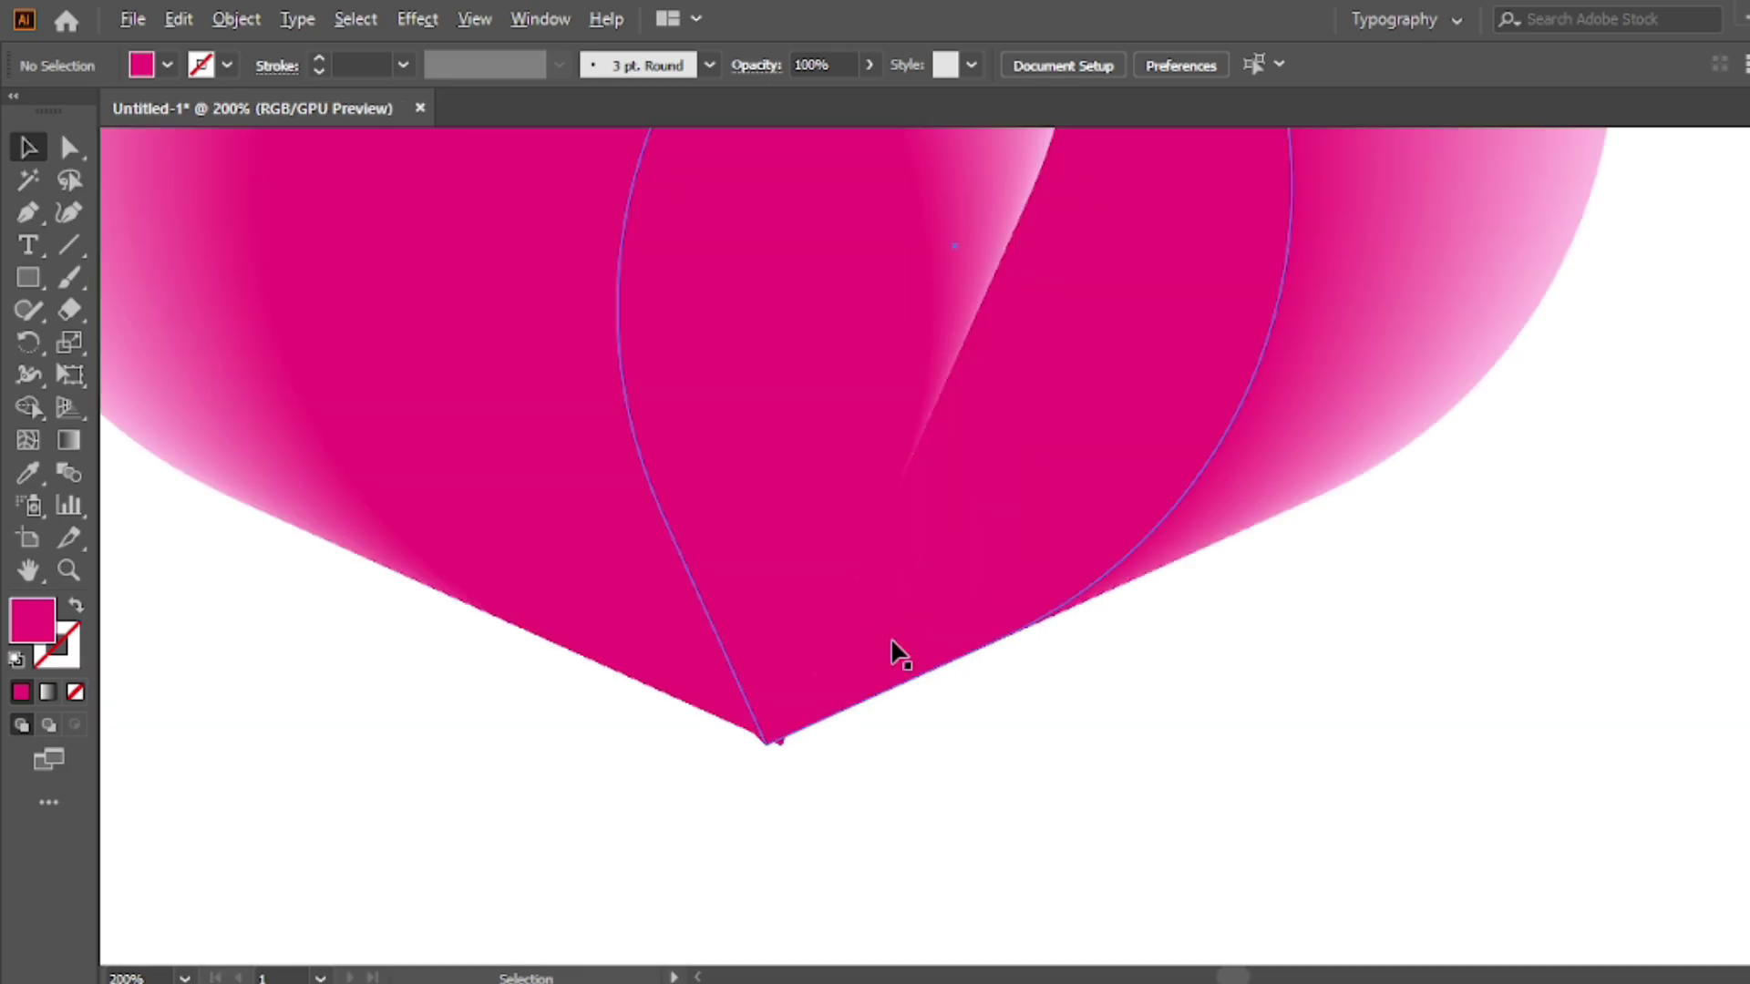
alt+scroll(890, 653, up, 1)
click(753, 583)
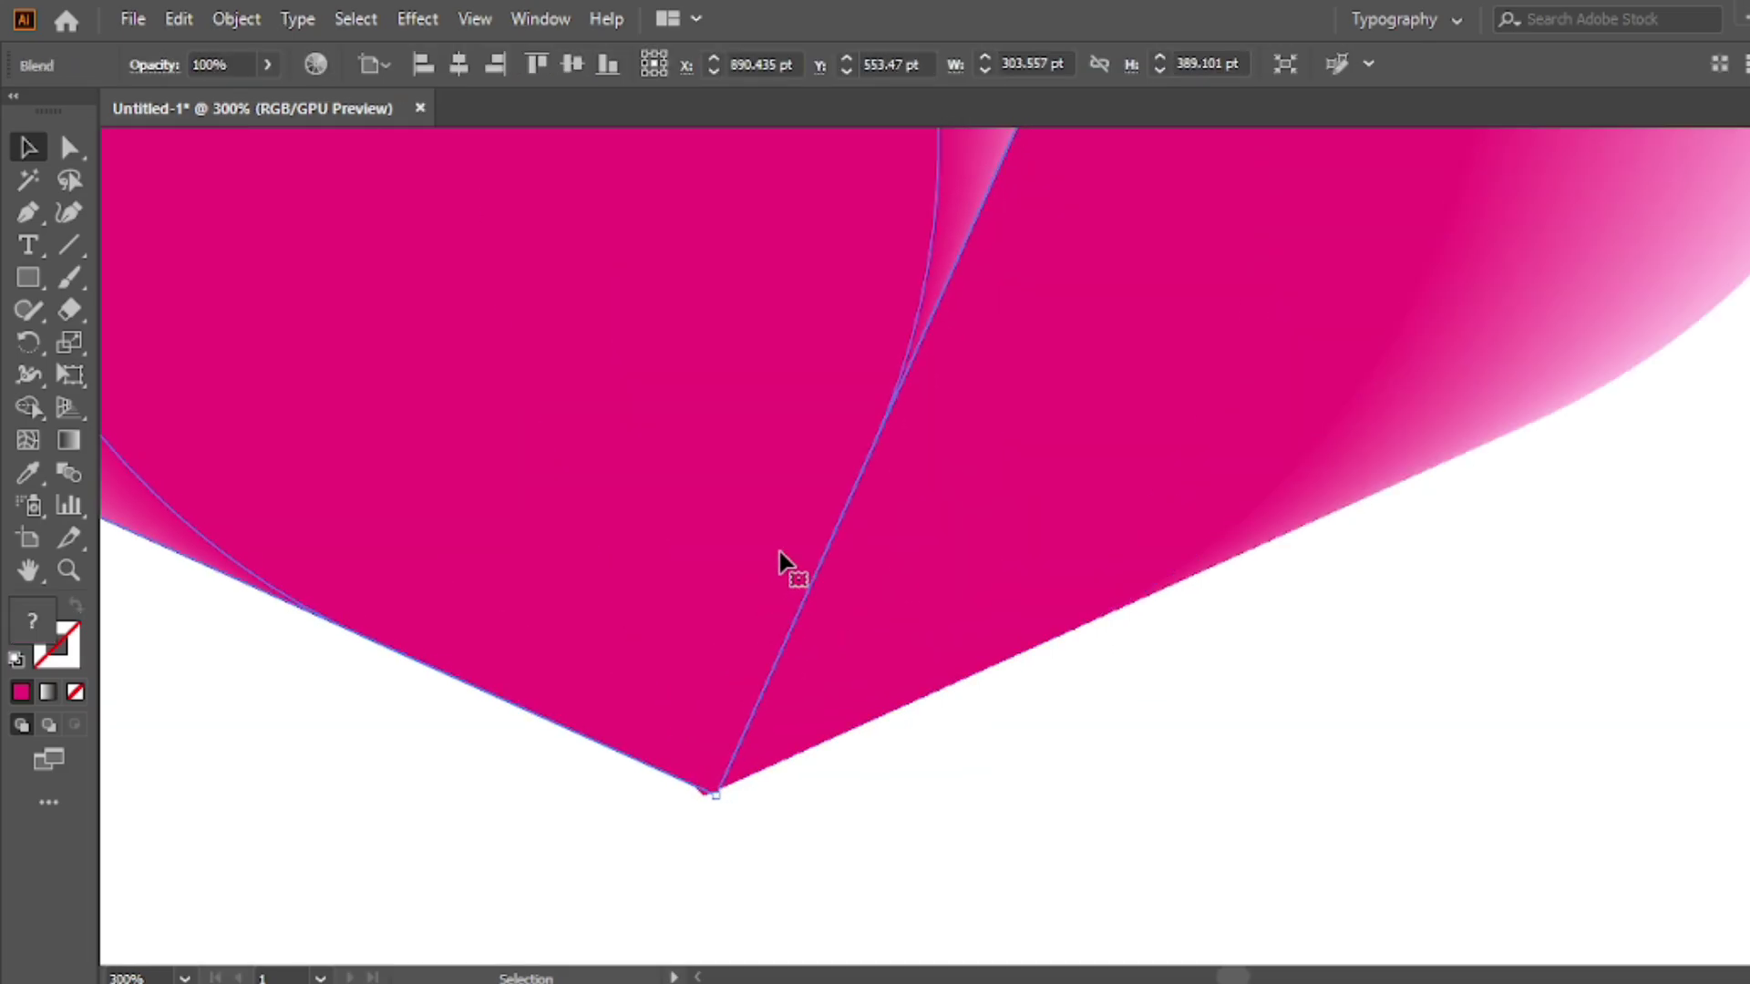
click(971, 759)
alt+scroll(793, 670, down, 5)
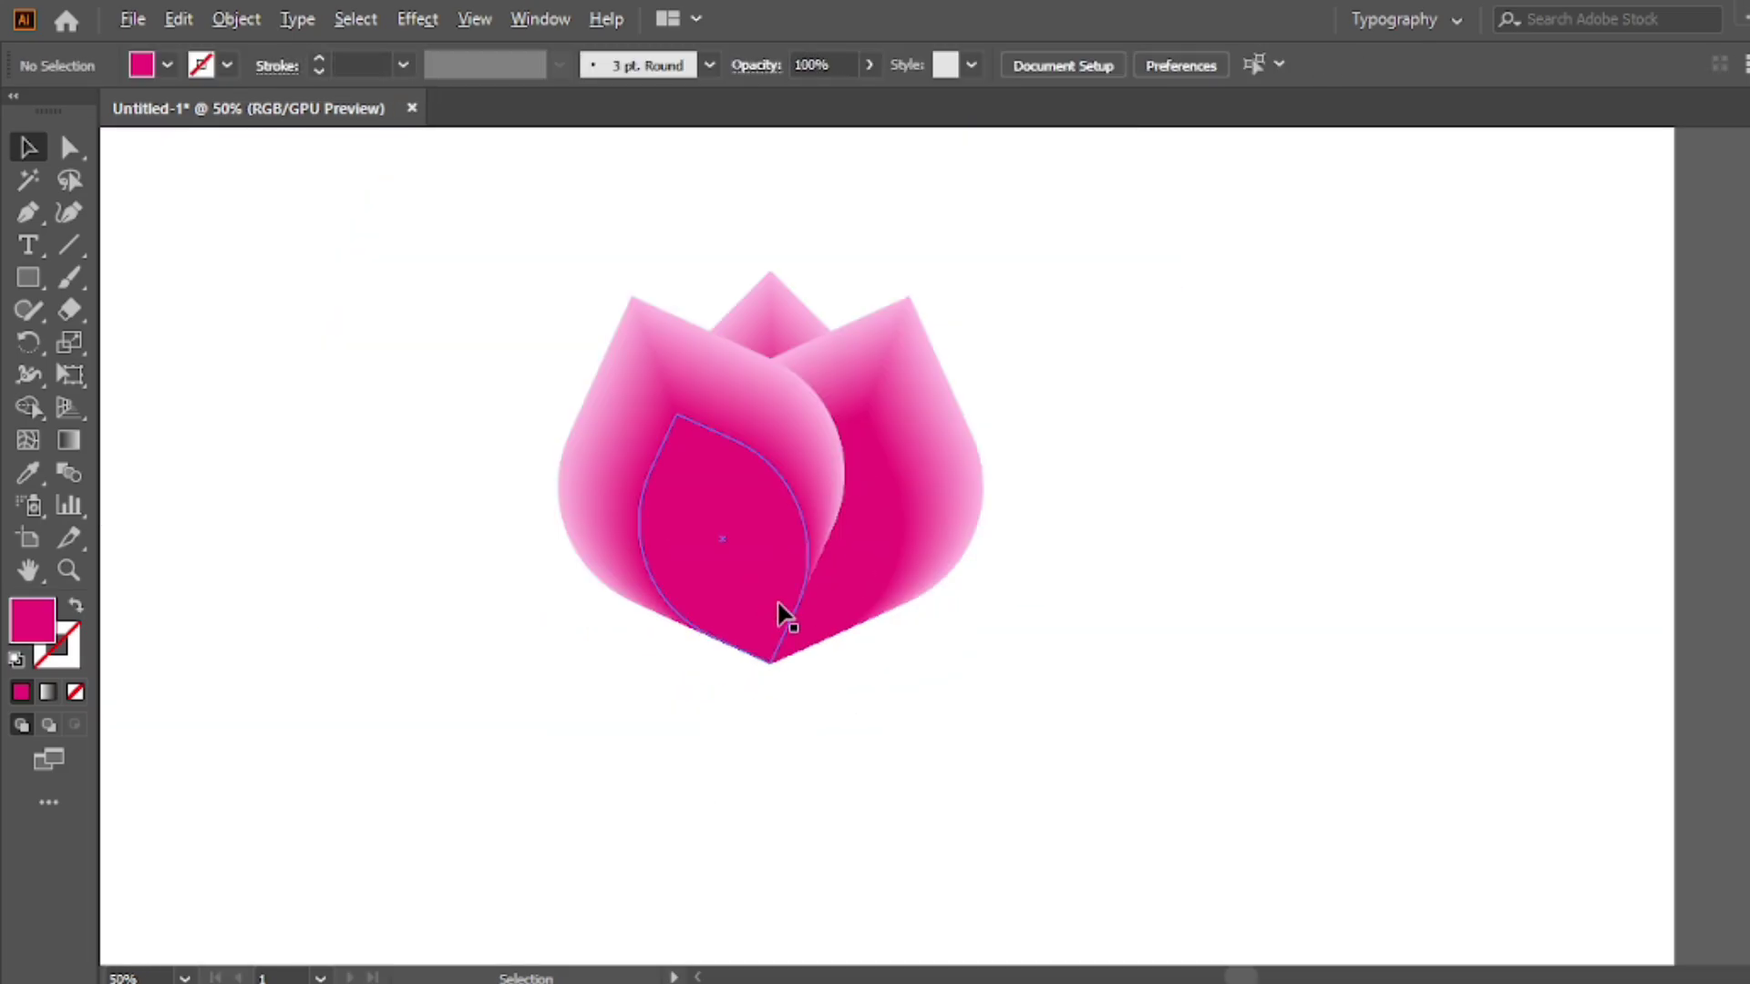
alt+scroll(777, 507, down, 1)
click(771, 415)
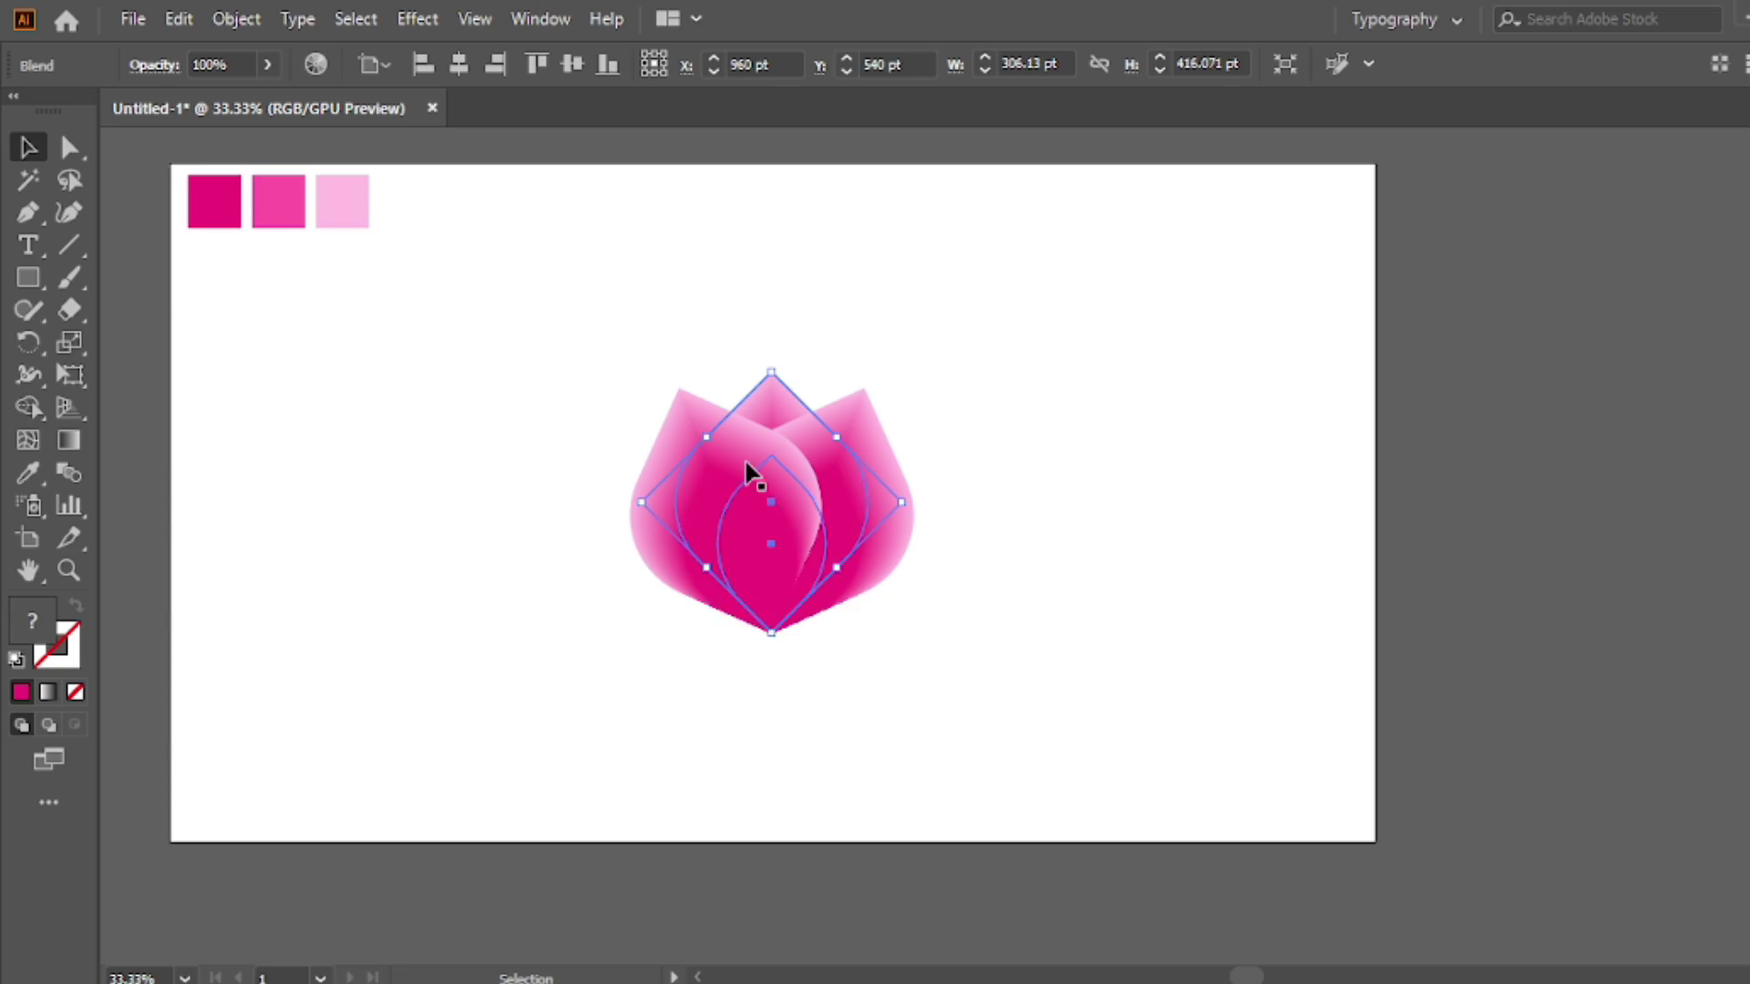
right_click(711, 244)
mouse_move(785, 547)
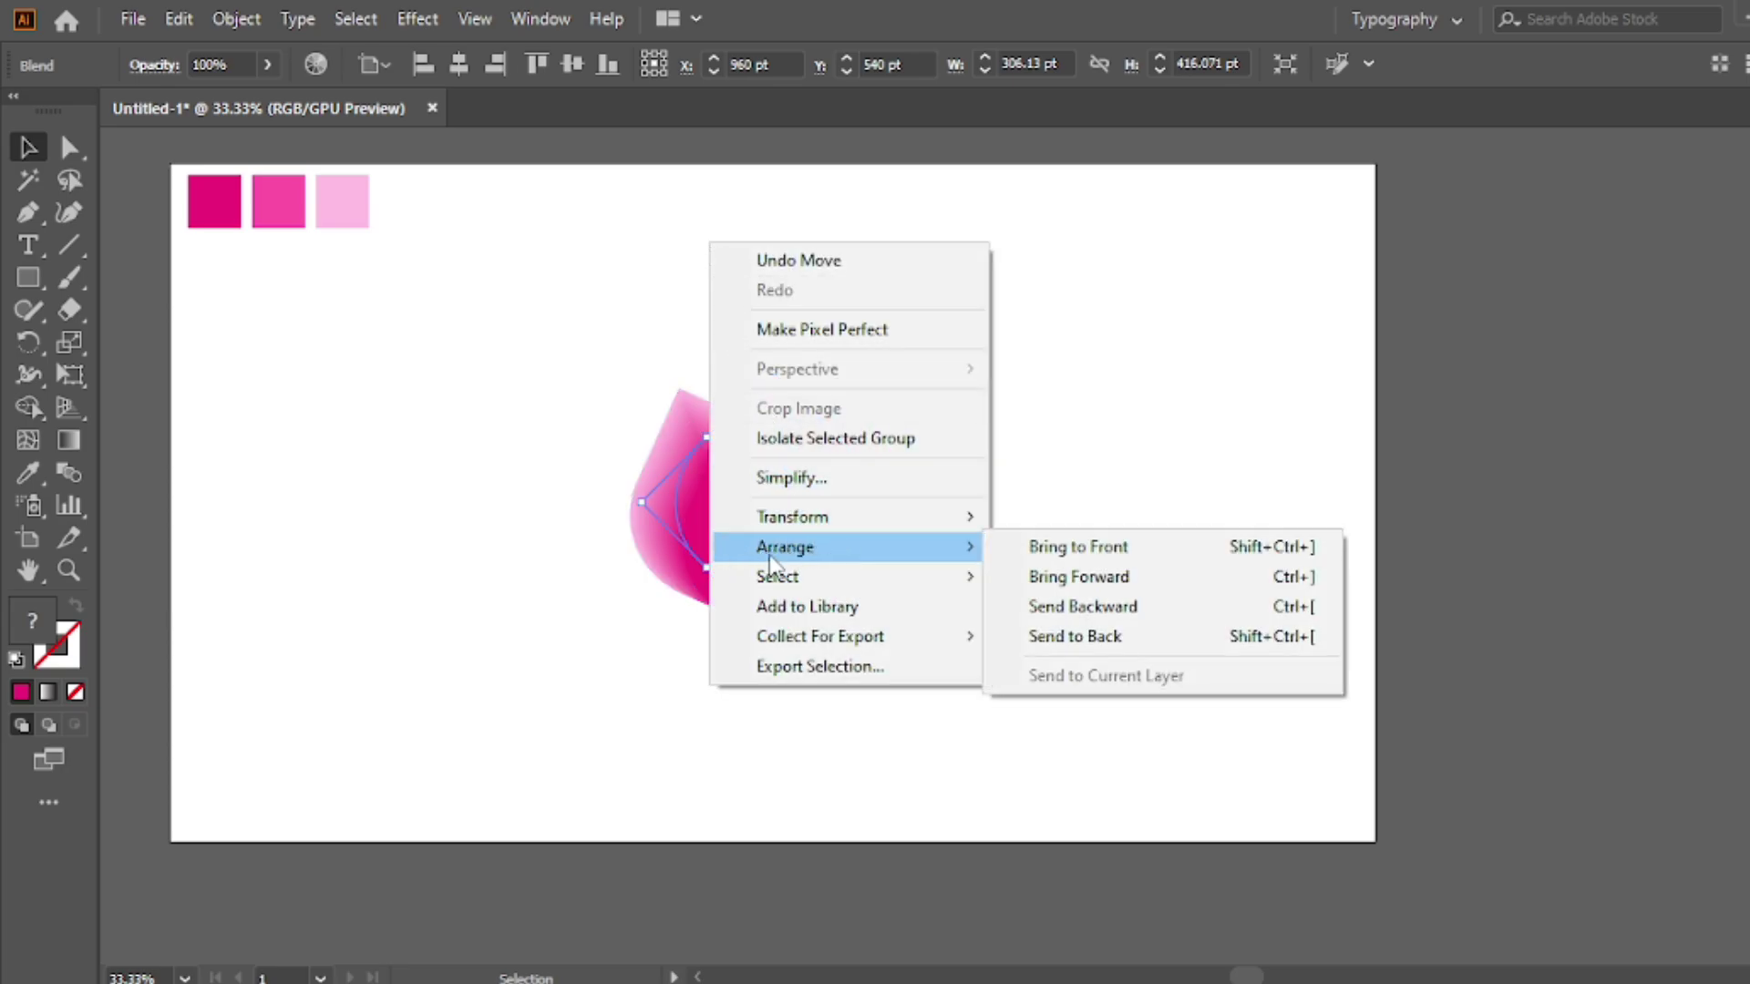
click(1112, 546)
drag(906, 301, 647, 492)
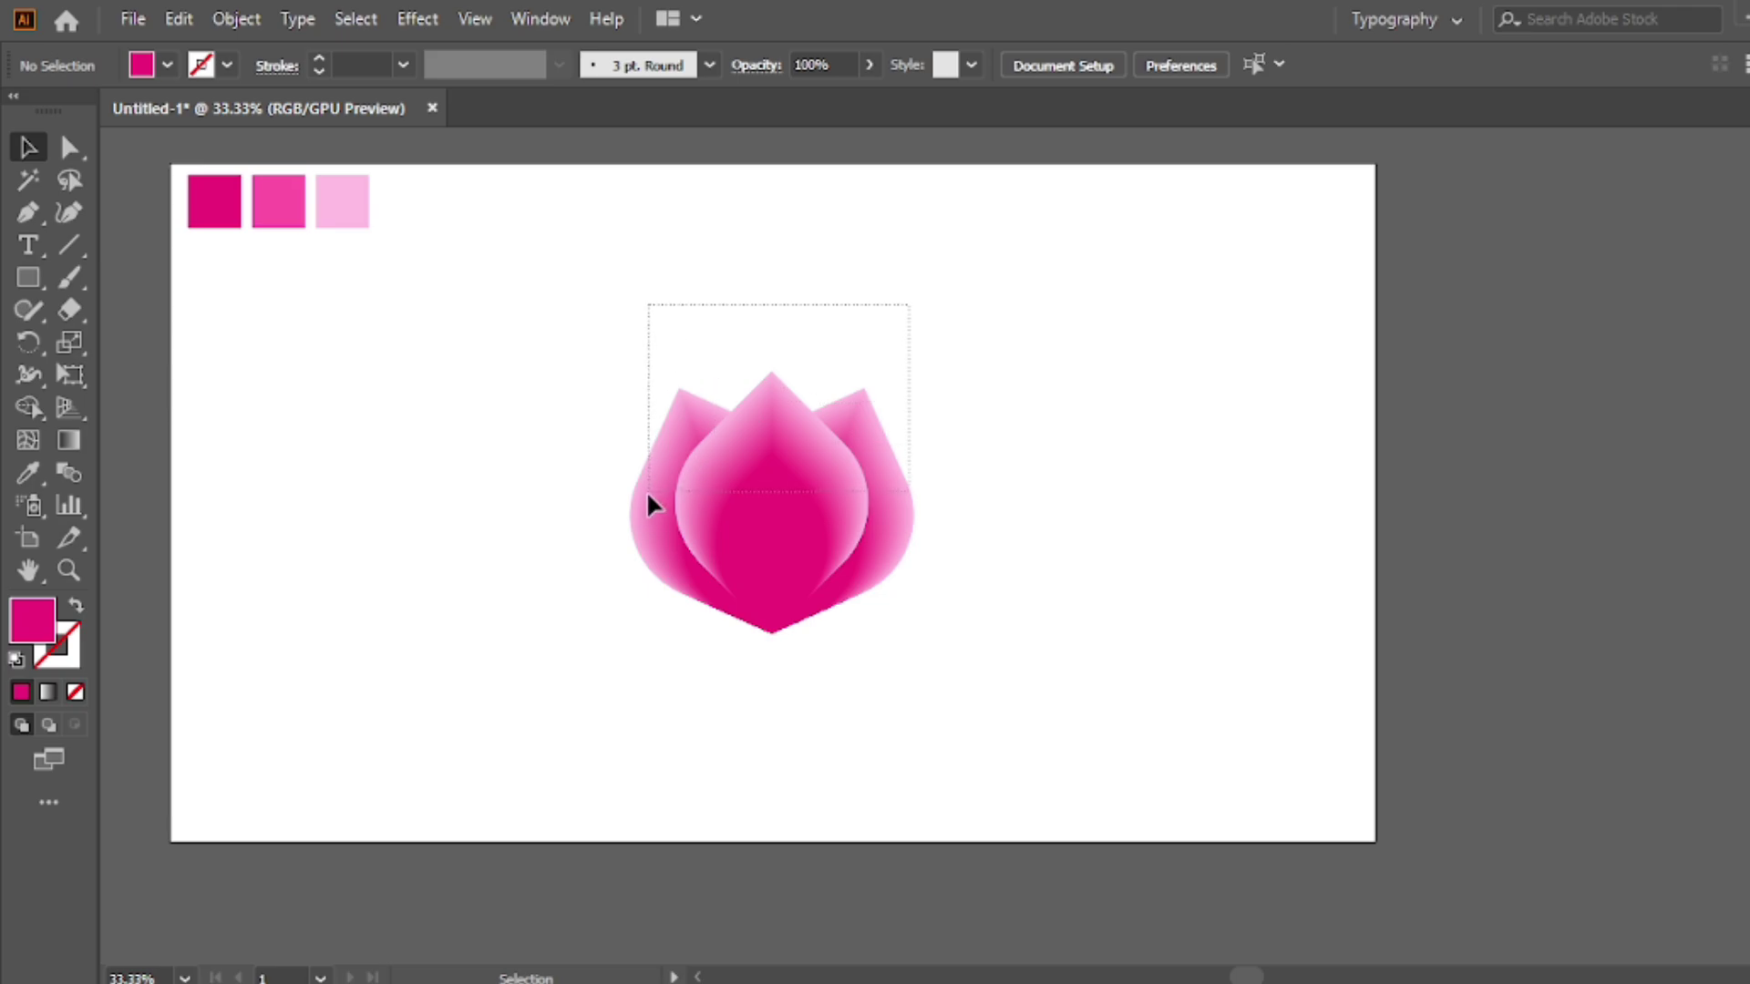
drag(924, 504, 922, 505)
Step: Fit the artboard in view, move the flower up-left and group its parts together
click(954, 597)
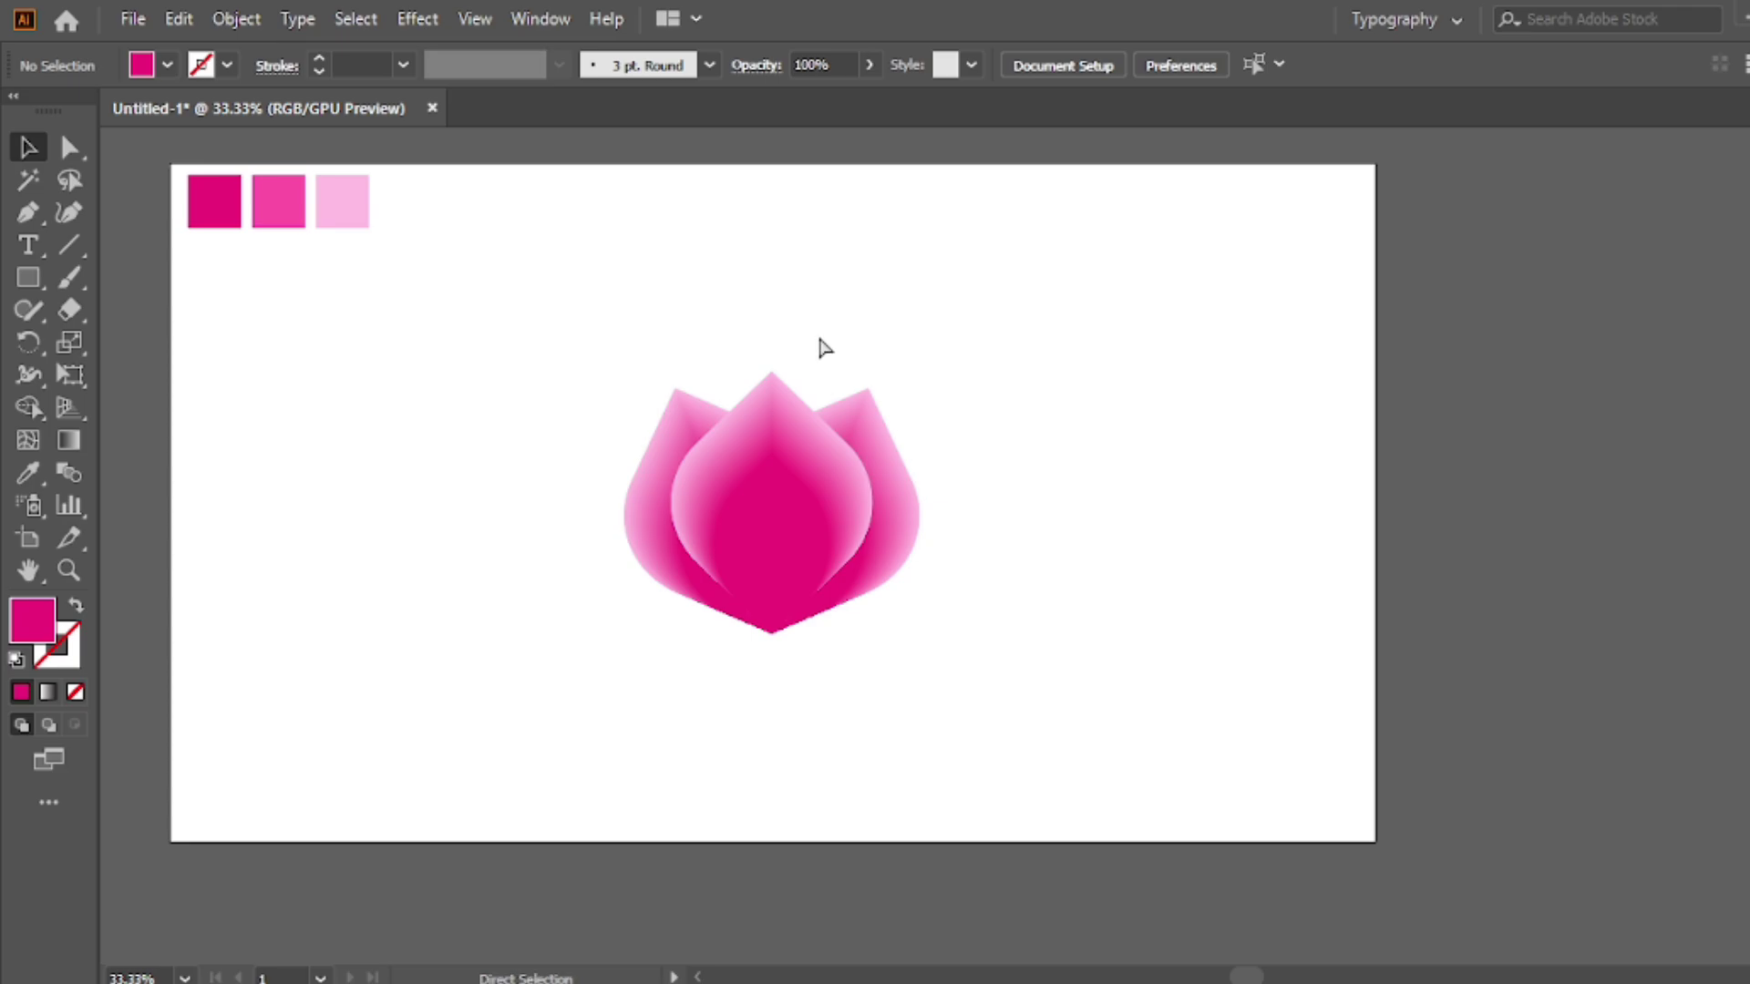
key(ctrl+0)
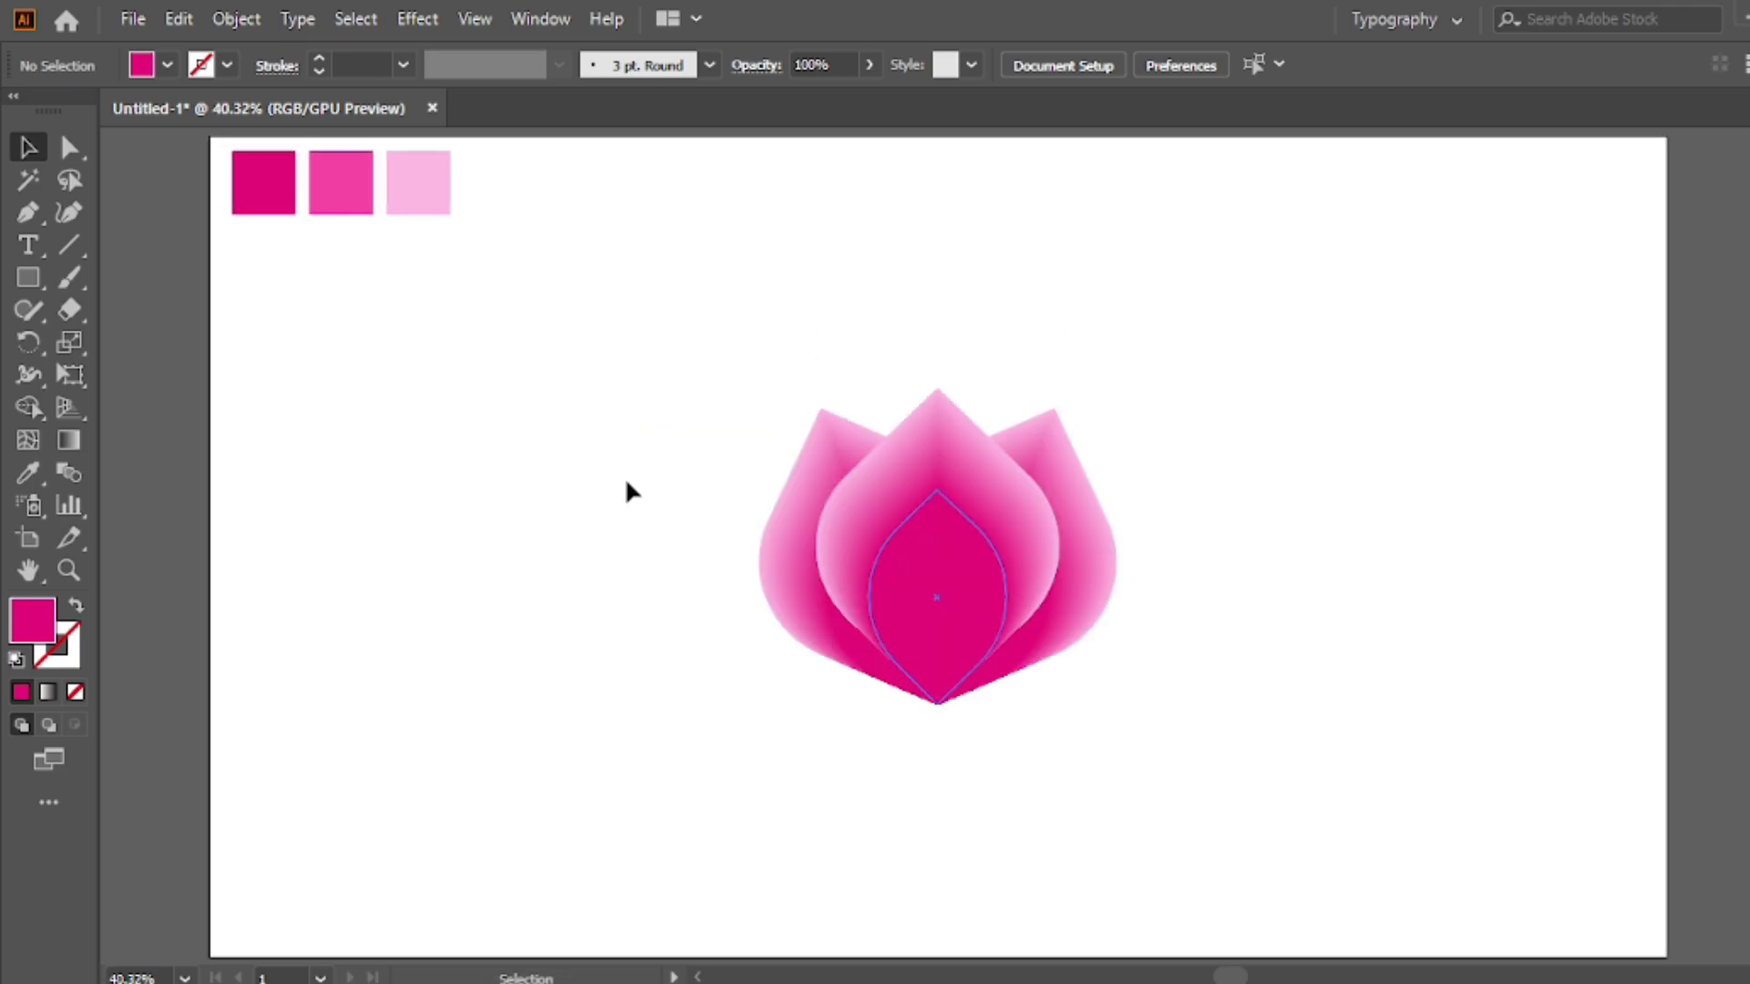
drag(729, 588, 728, 584)
drag(918, 520, 845, 458)
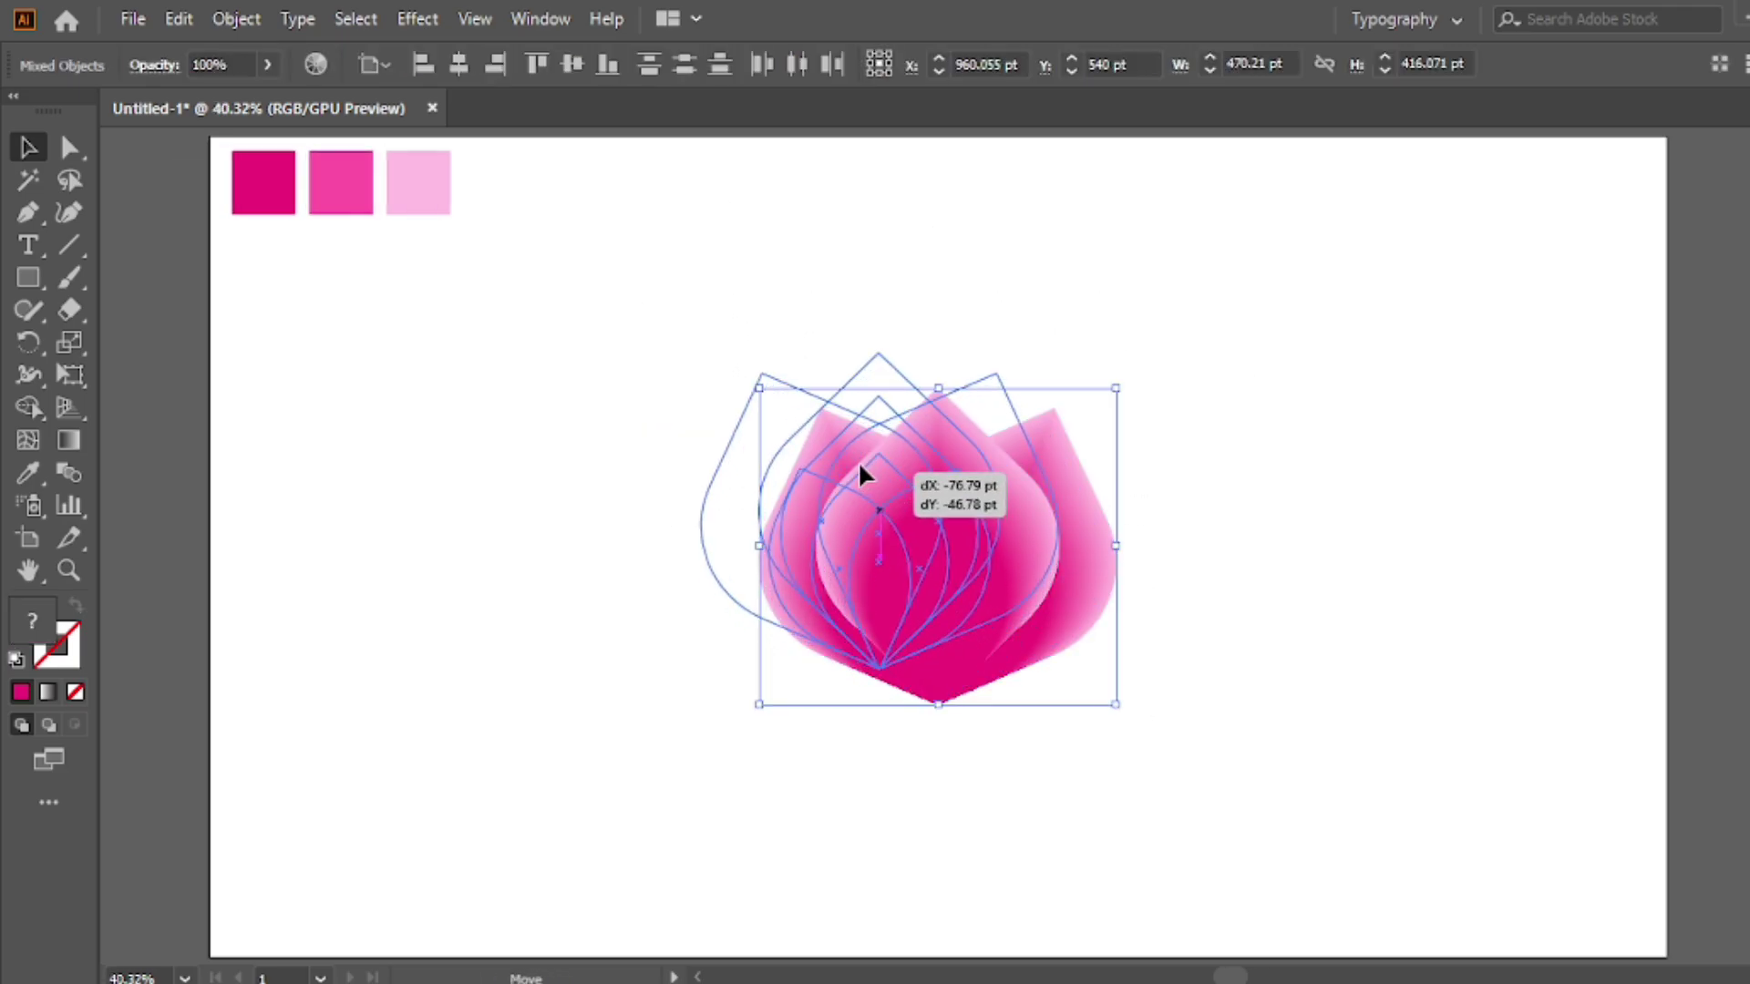
right_click(718, 330)
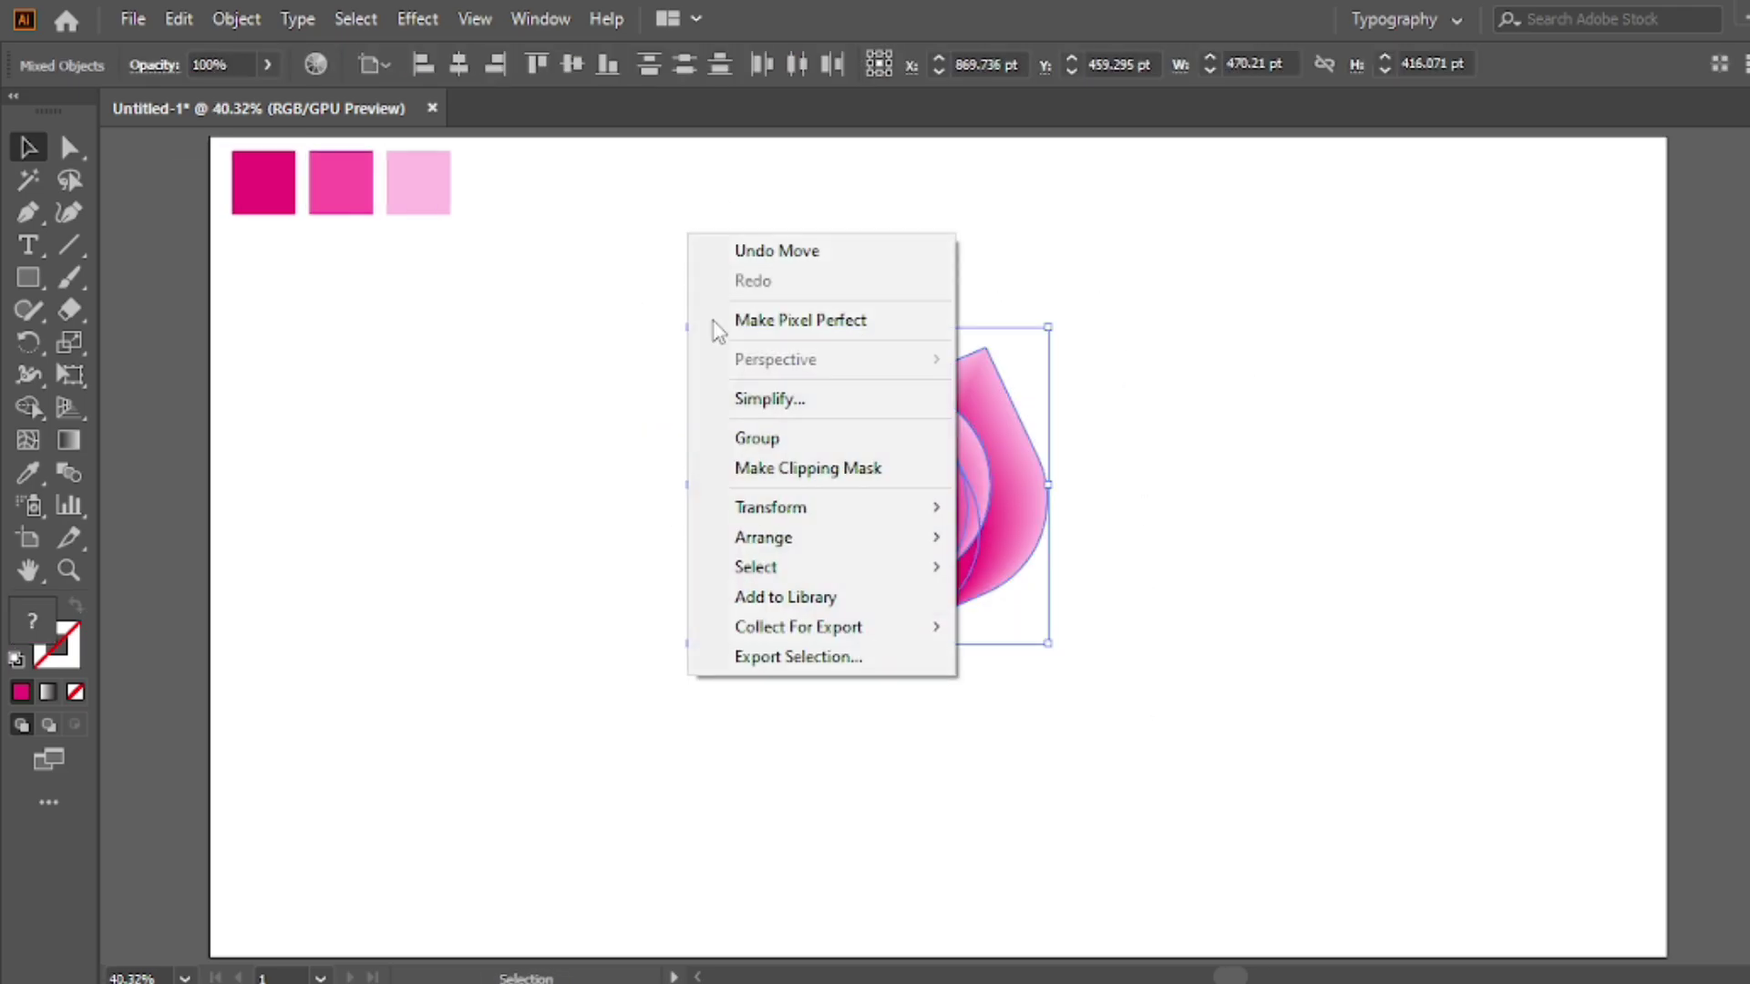
click(758, 440)
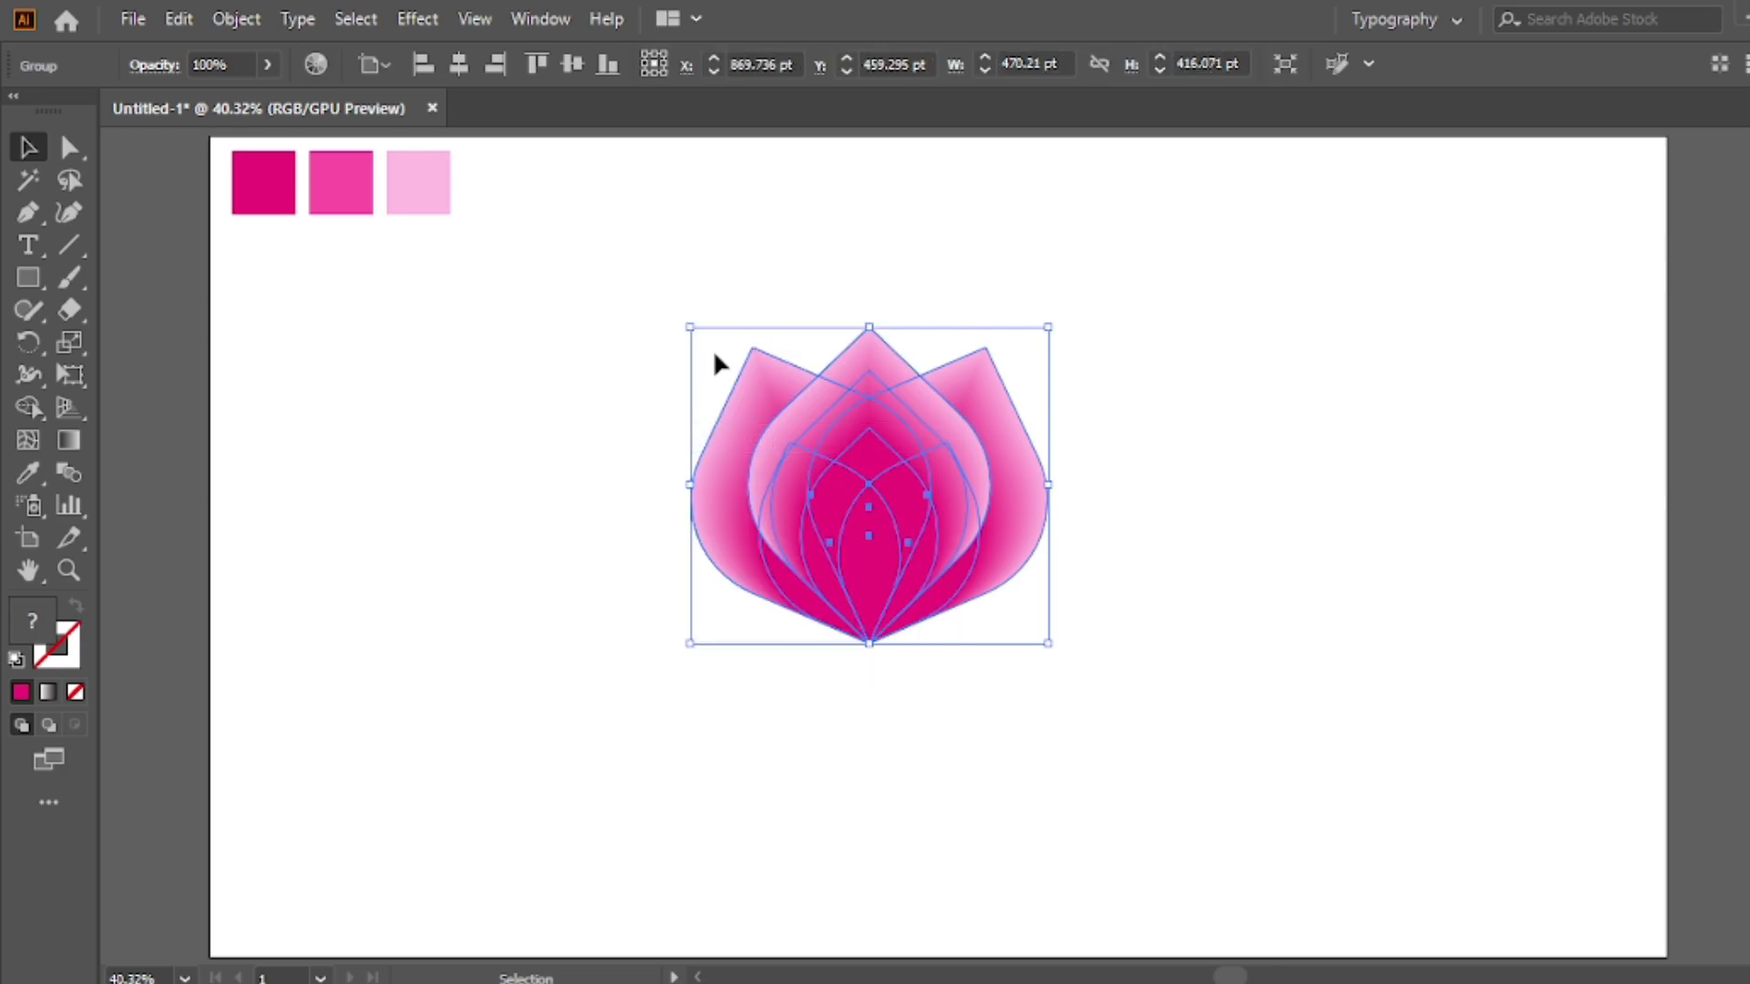
click(686, 208)
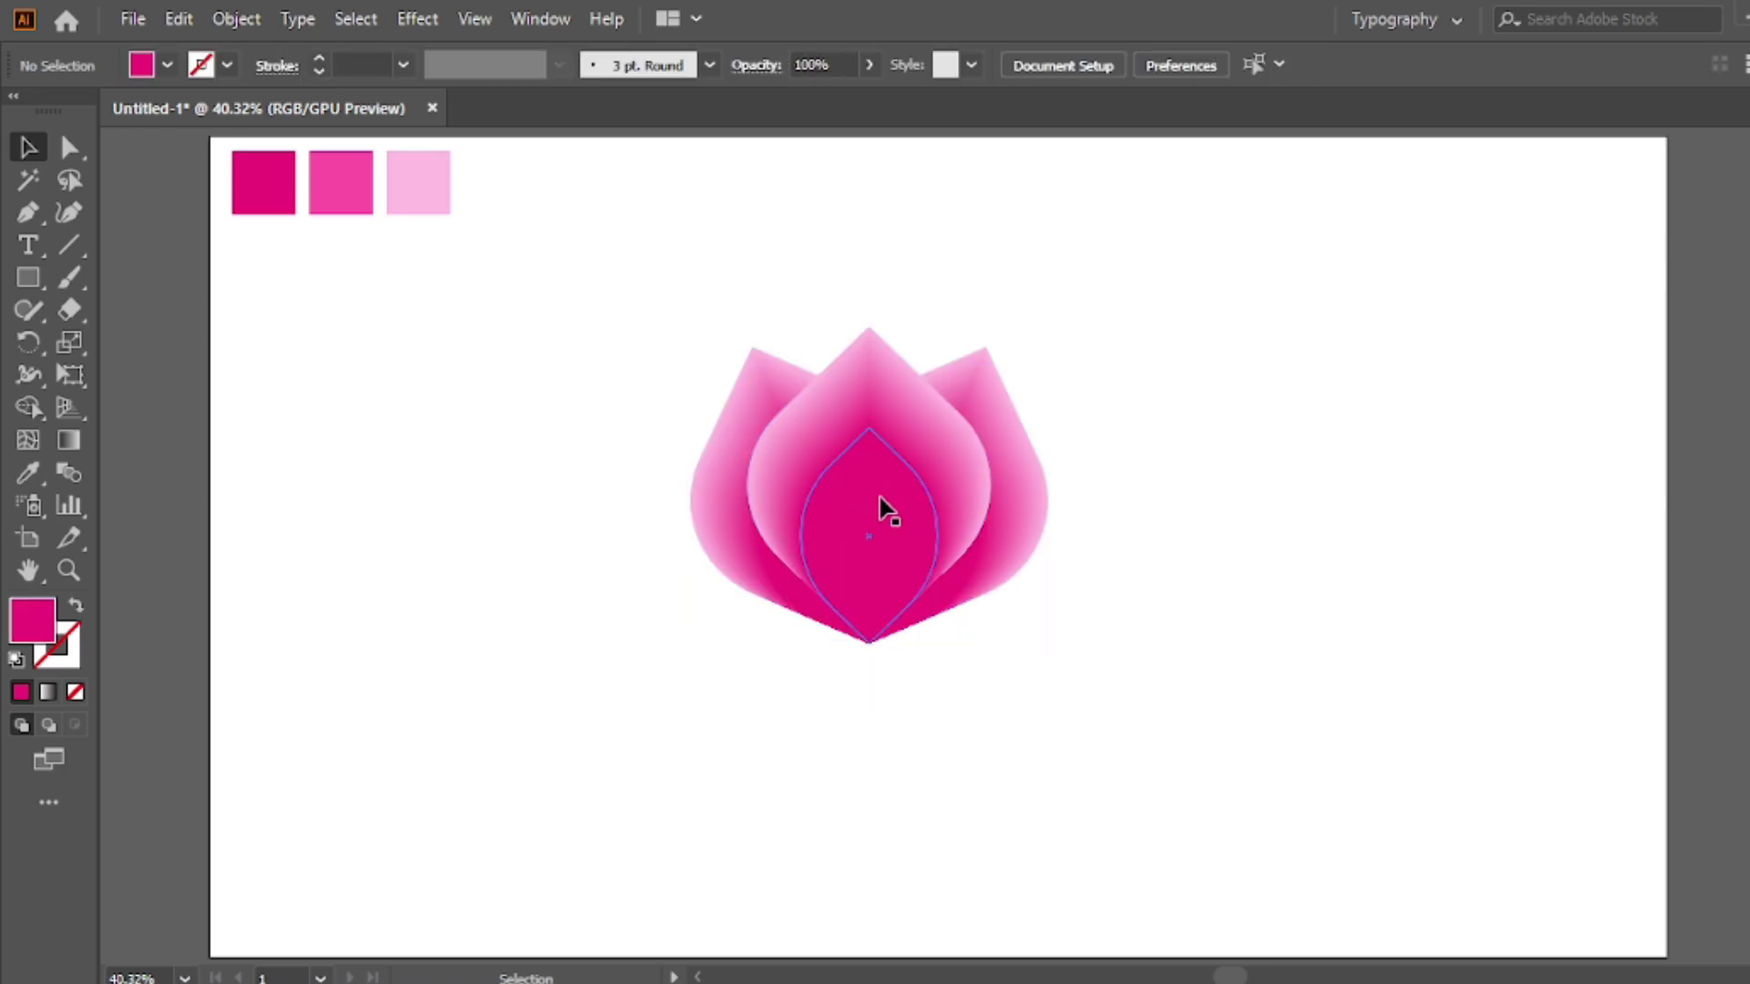
drag(884, 507, 875, 481)
click(542, 369)
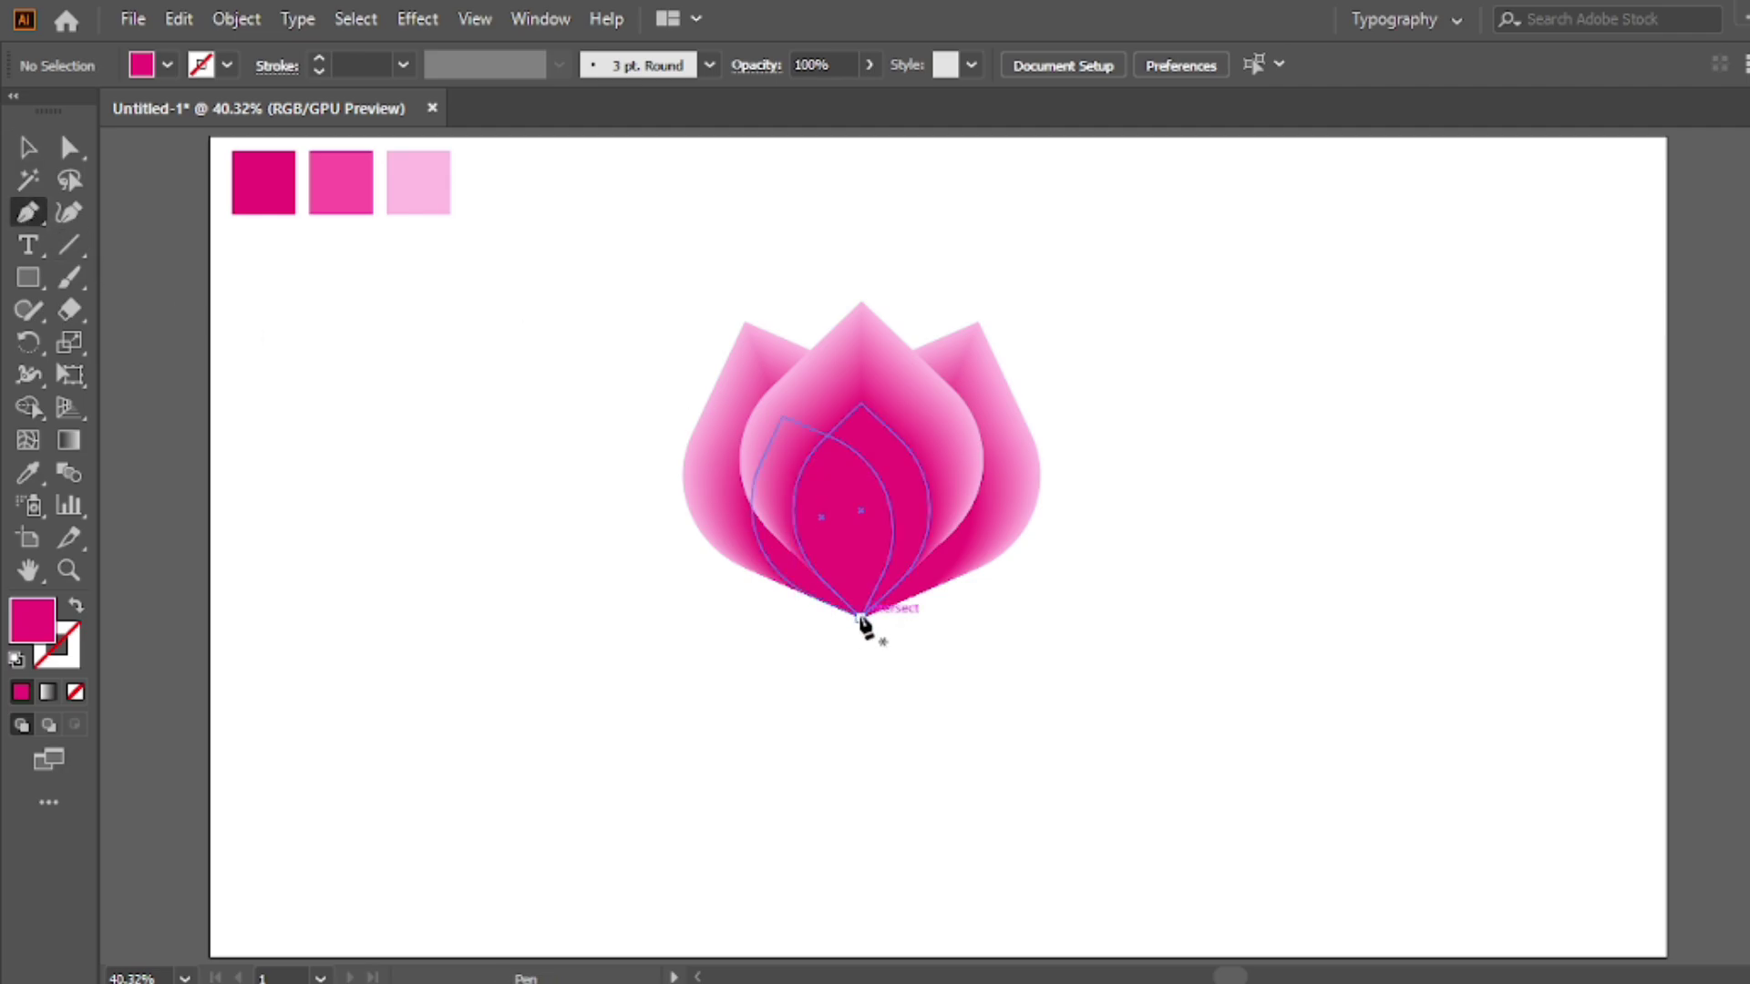
Step: Draw the stem from the flower's bottom tip curving down to the lower right, as a pink outline with no fill
drag(861, 617, 910, 684)
scroll(910, 683, down, 1)
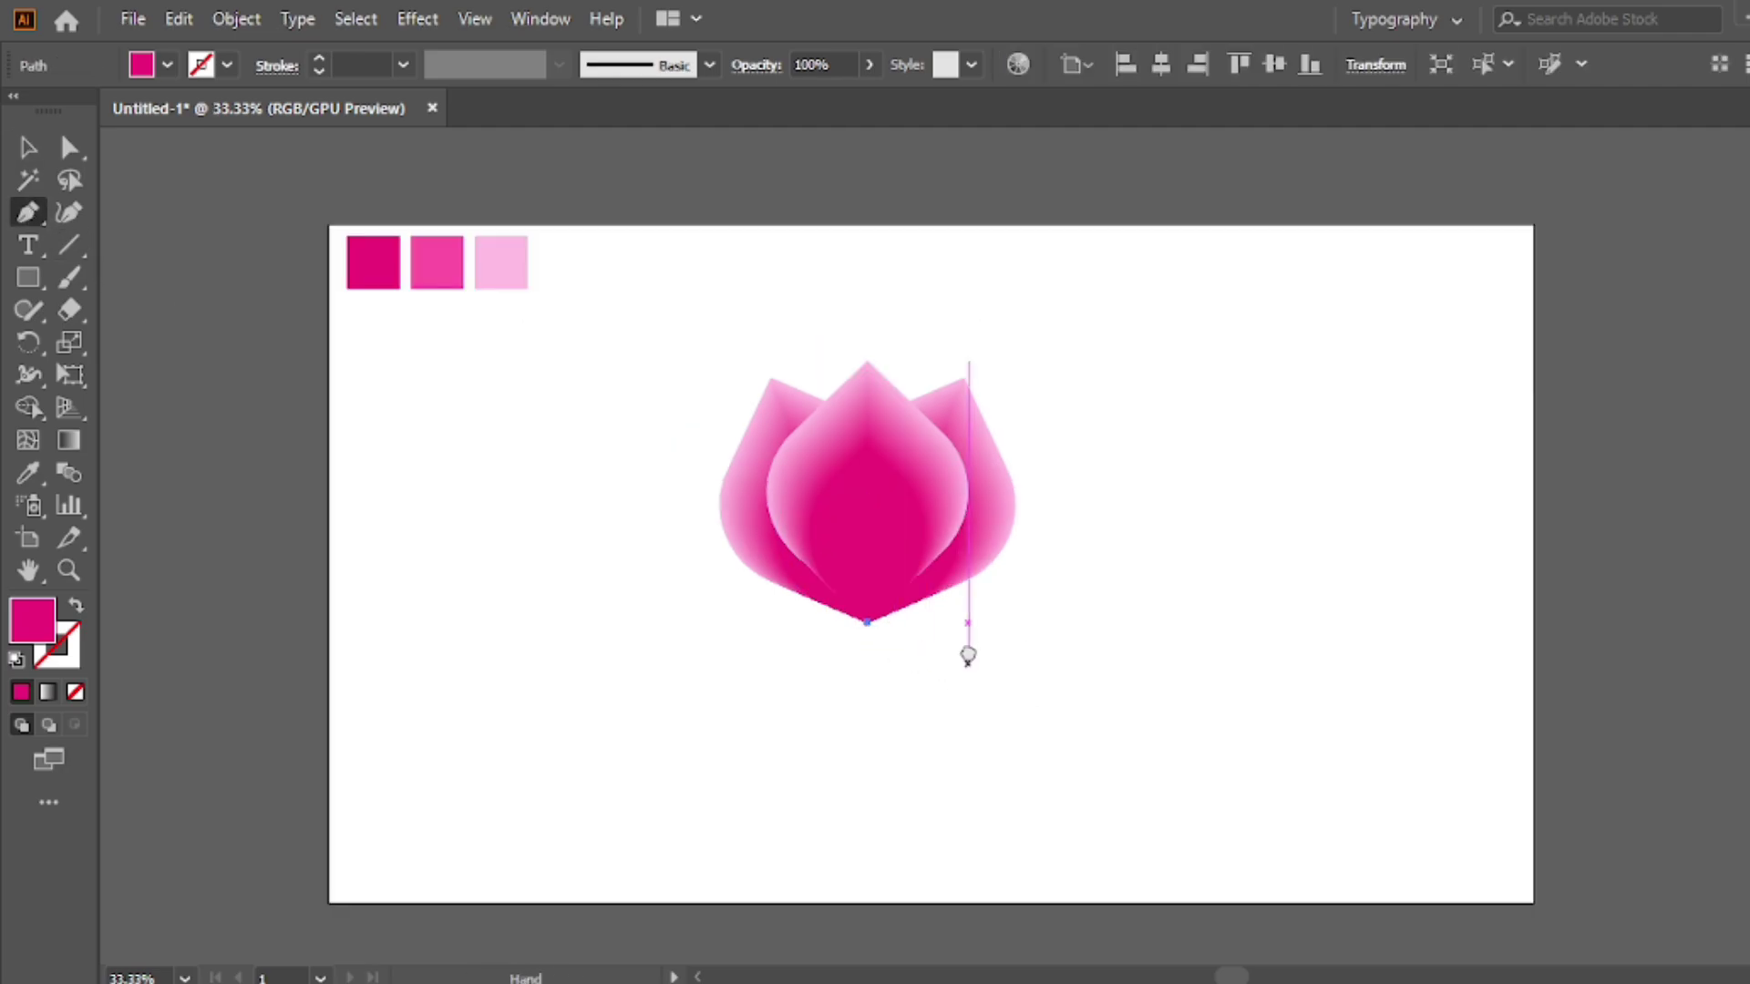
scroll(965, 645, down, 2)
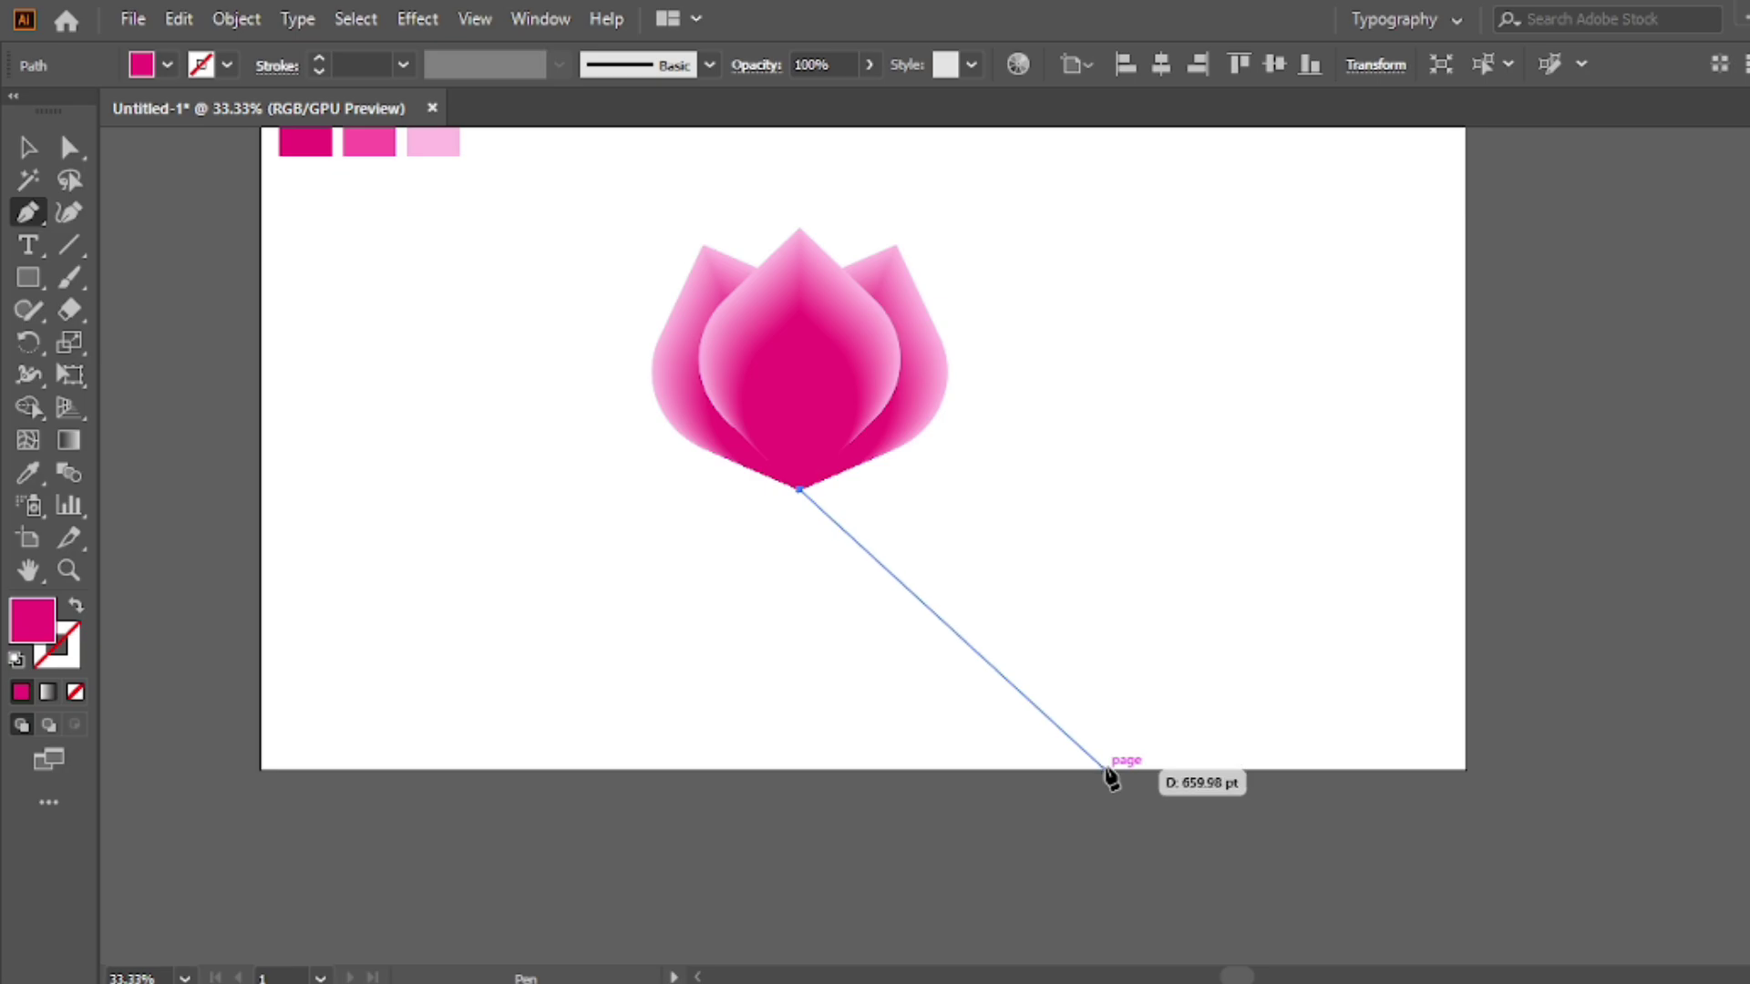
mouse_move(1096, 773)
mouse_down()
mouse_move(1080, 752)
mouse_move(1384, 740)
mouse_up()
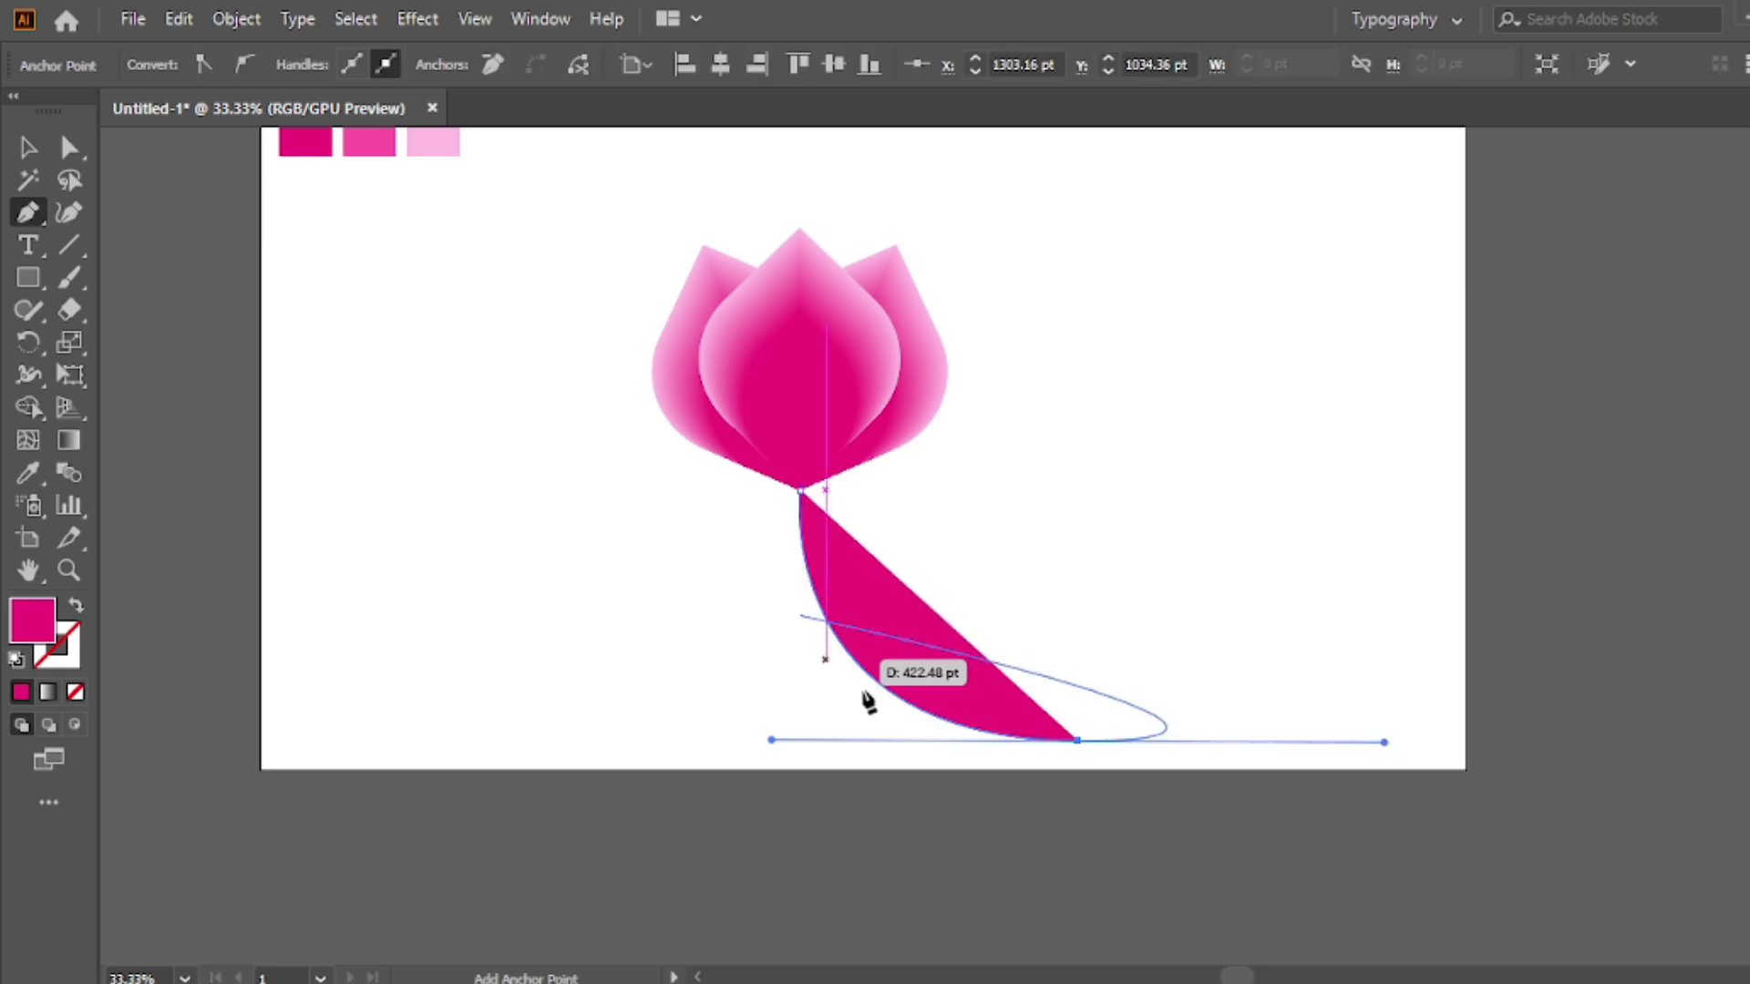
click(1078, 741)
key(shift+x)
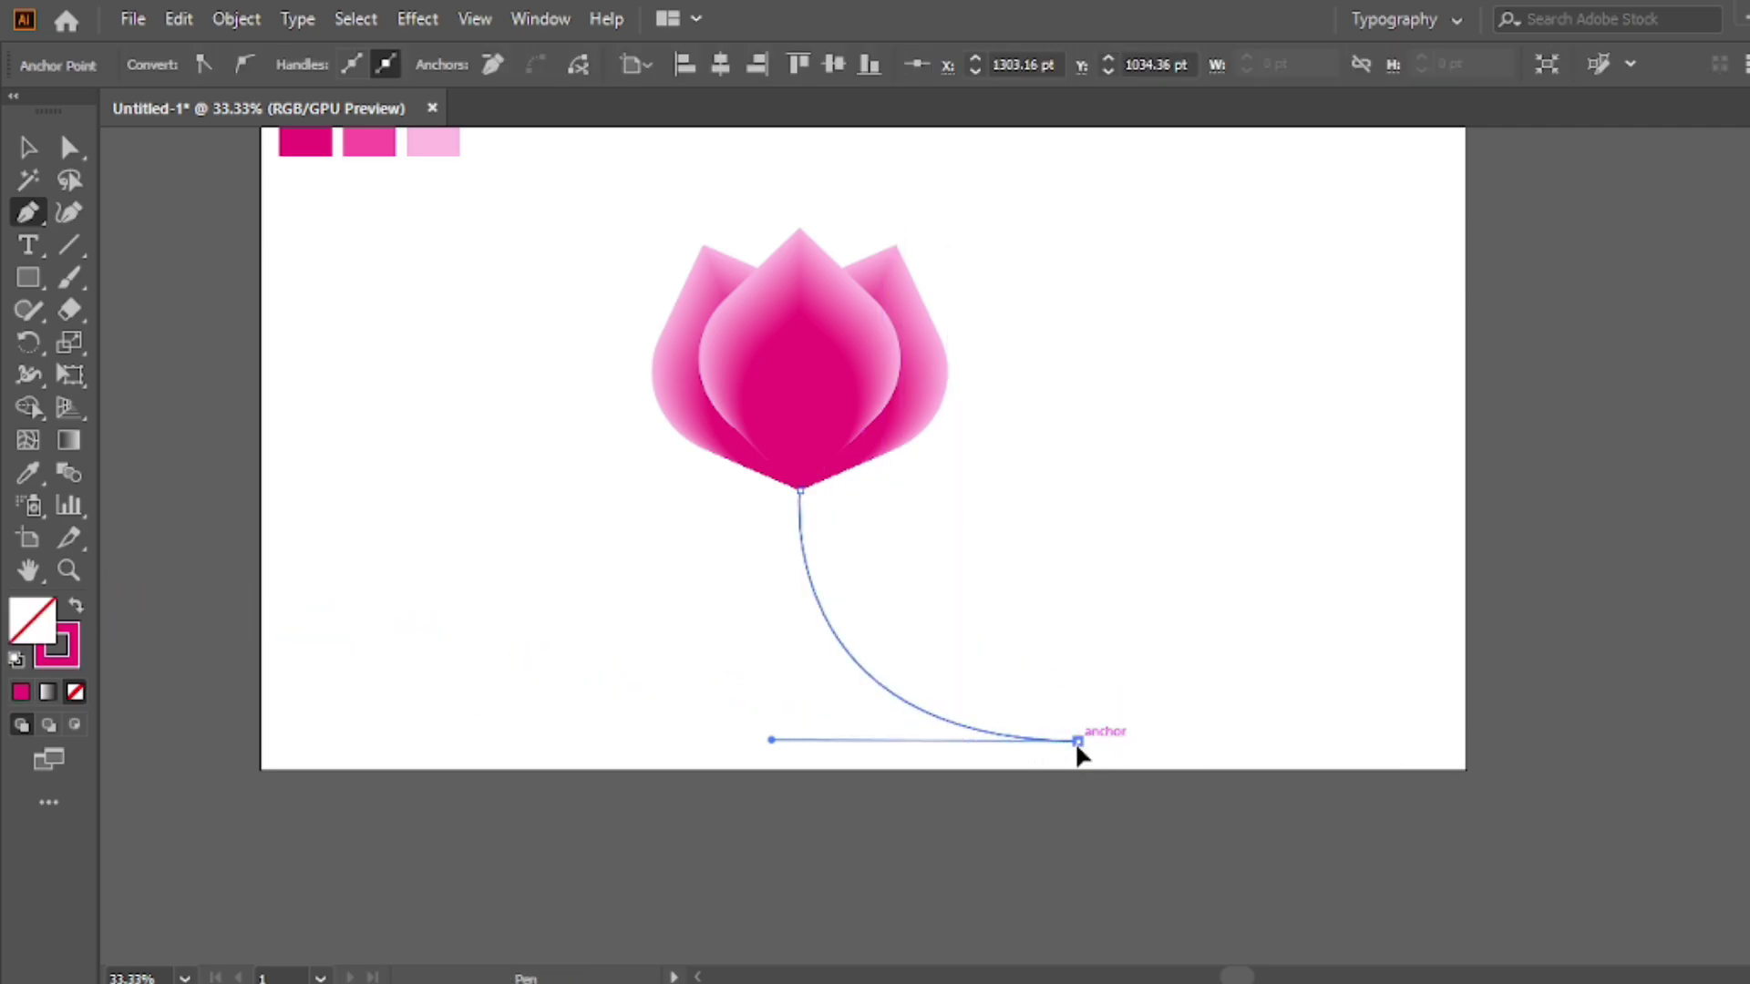
Step: Curve the stem back up to the flower base, finish the path, and nudge it up under the lotus
mouse_move(1078, 741)
mouse_down()
mouse_move(1078, 762)
mouse_move(1005, 770)
mouse_move(830, 715)
mouse_move(947, 720)
mouse_move(771, 740)
mouse_up()
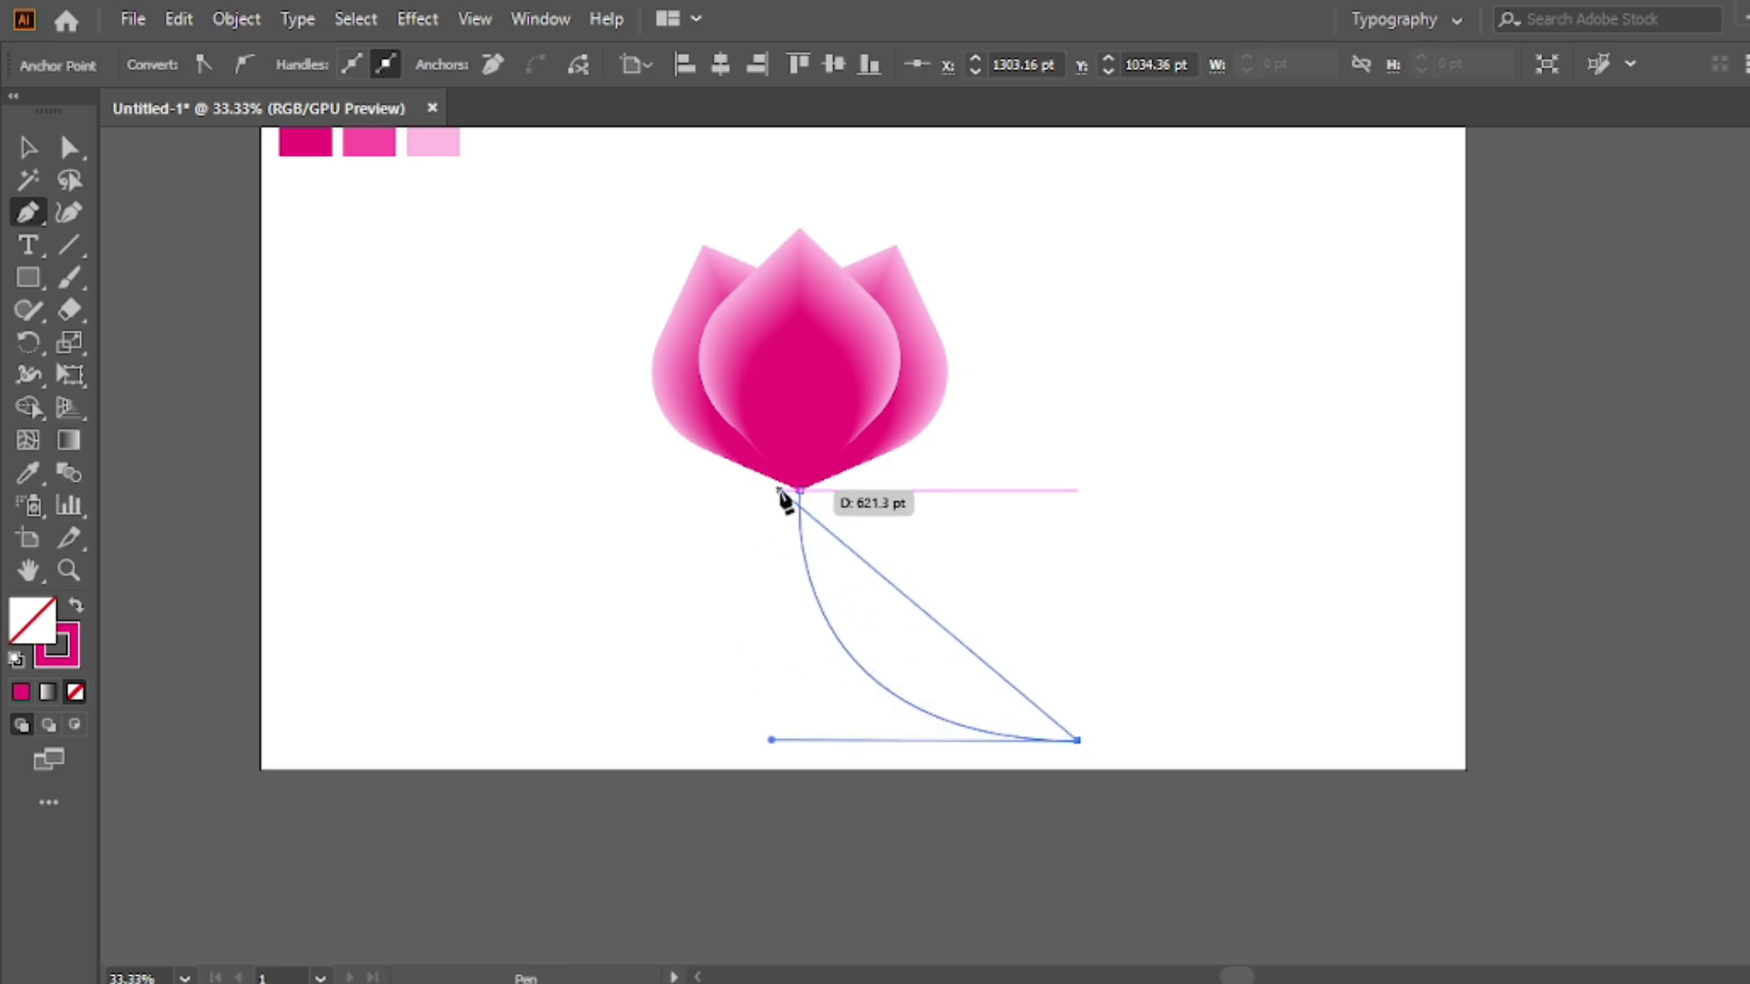
mouse_move(780, 490)
mouse_down()
mouse_move(782, 194)
mouse_move(804, 198)
mouse_up()
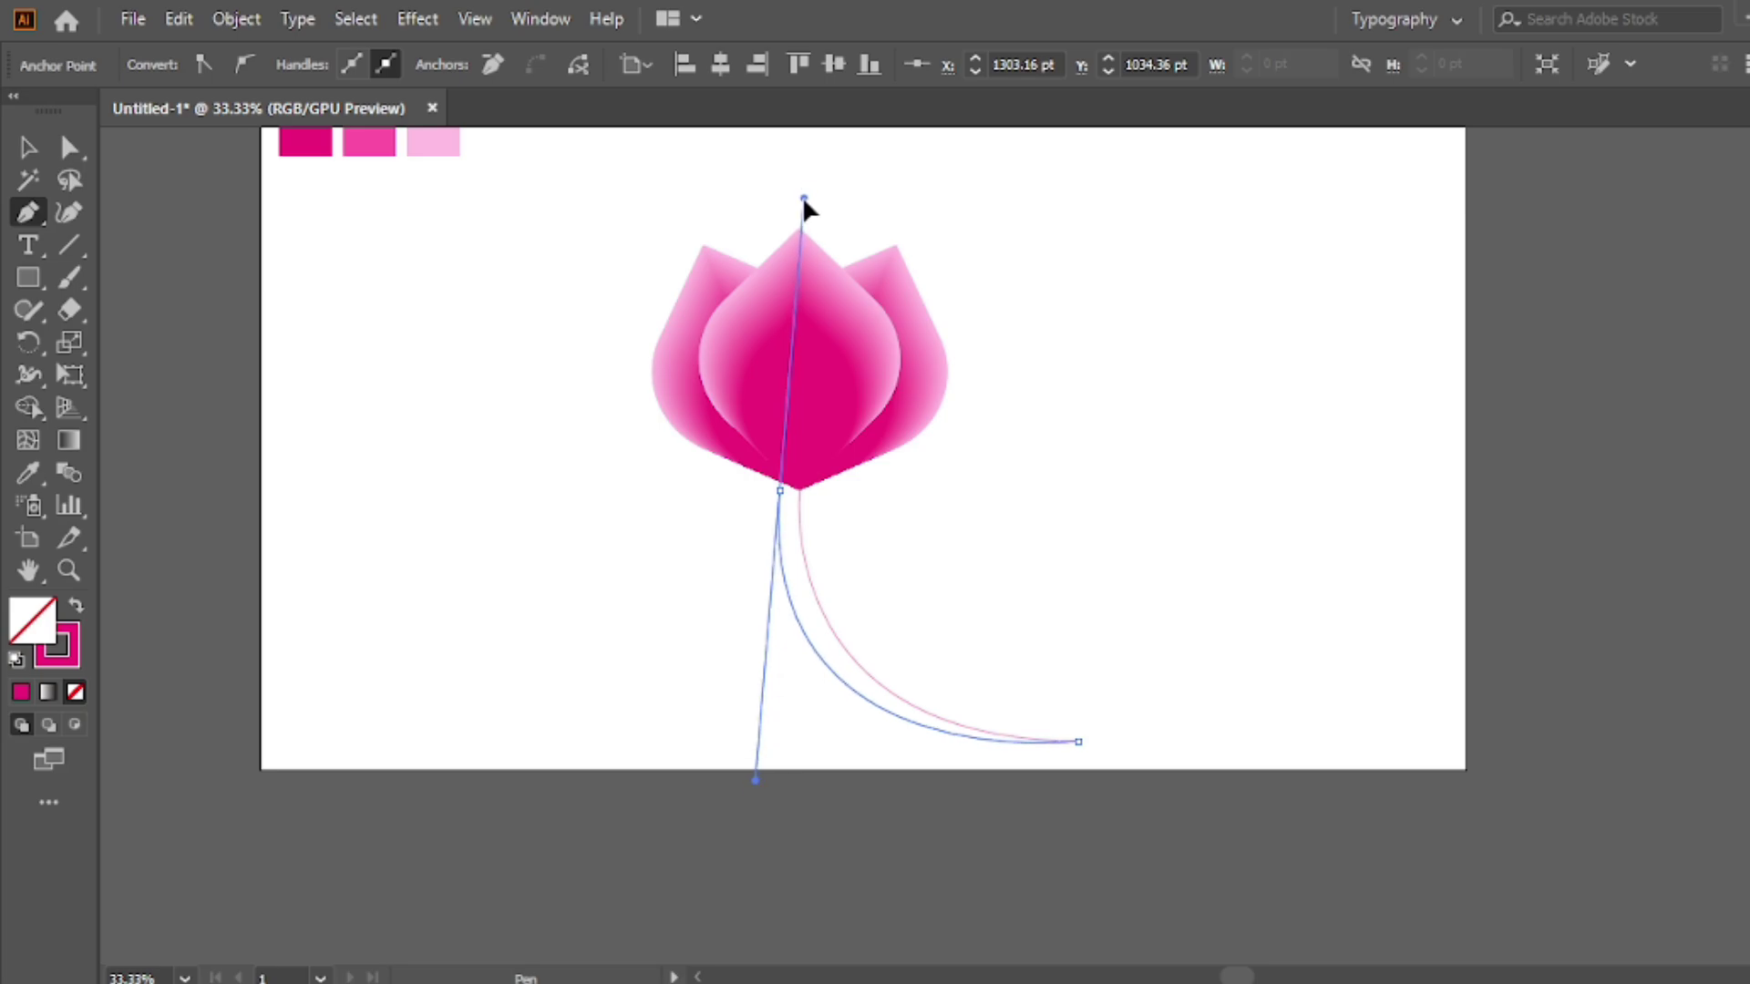
click(784, 493)
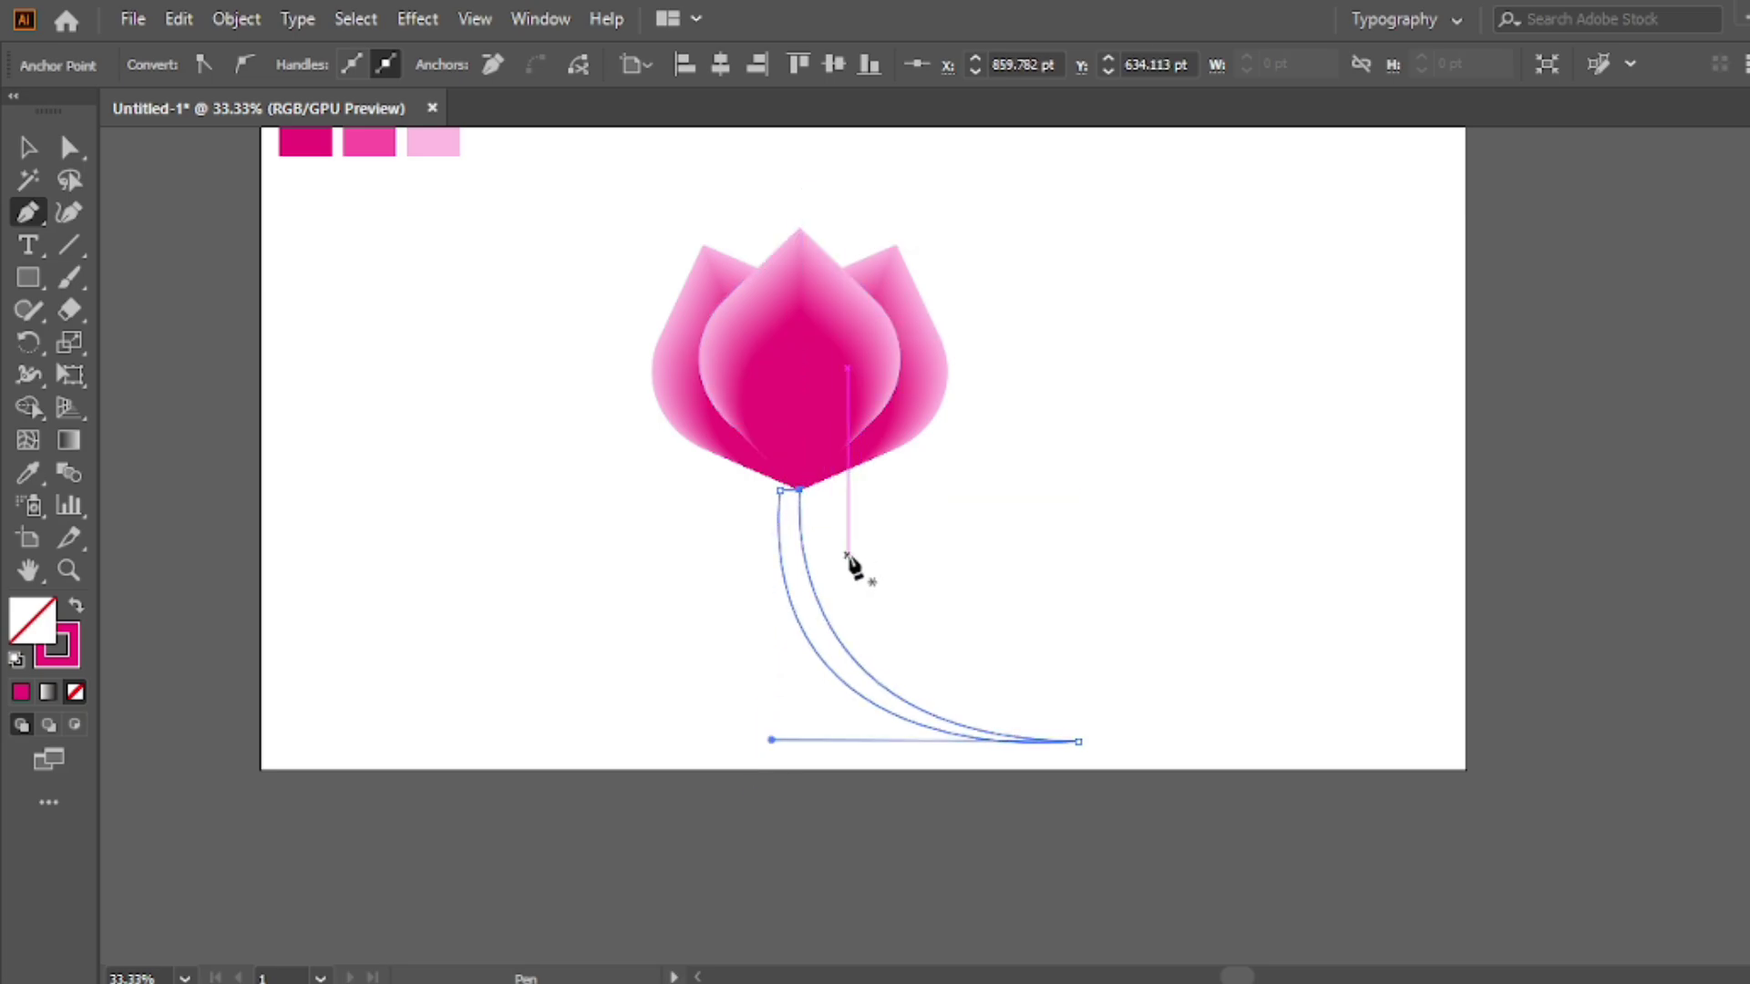
key(v)
click(818, 547)
mouse_move(821, 552)
mouse_down()
mouse_move(824, 576)
mouse_move(812, 534)
mouse_up()
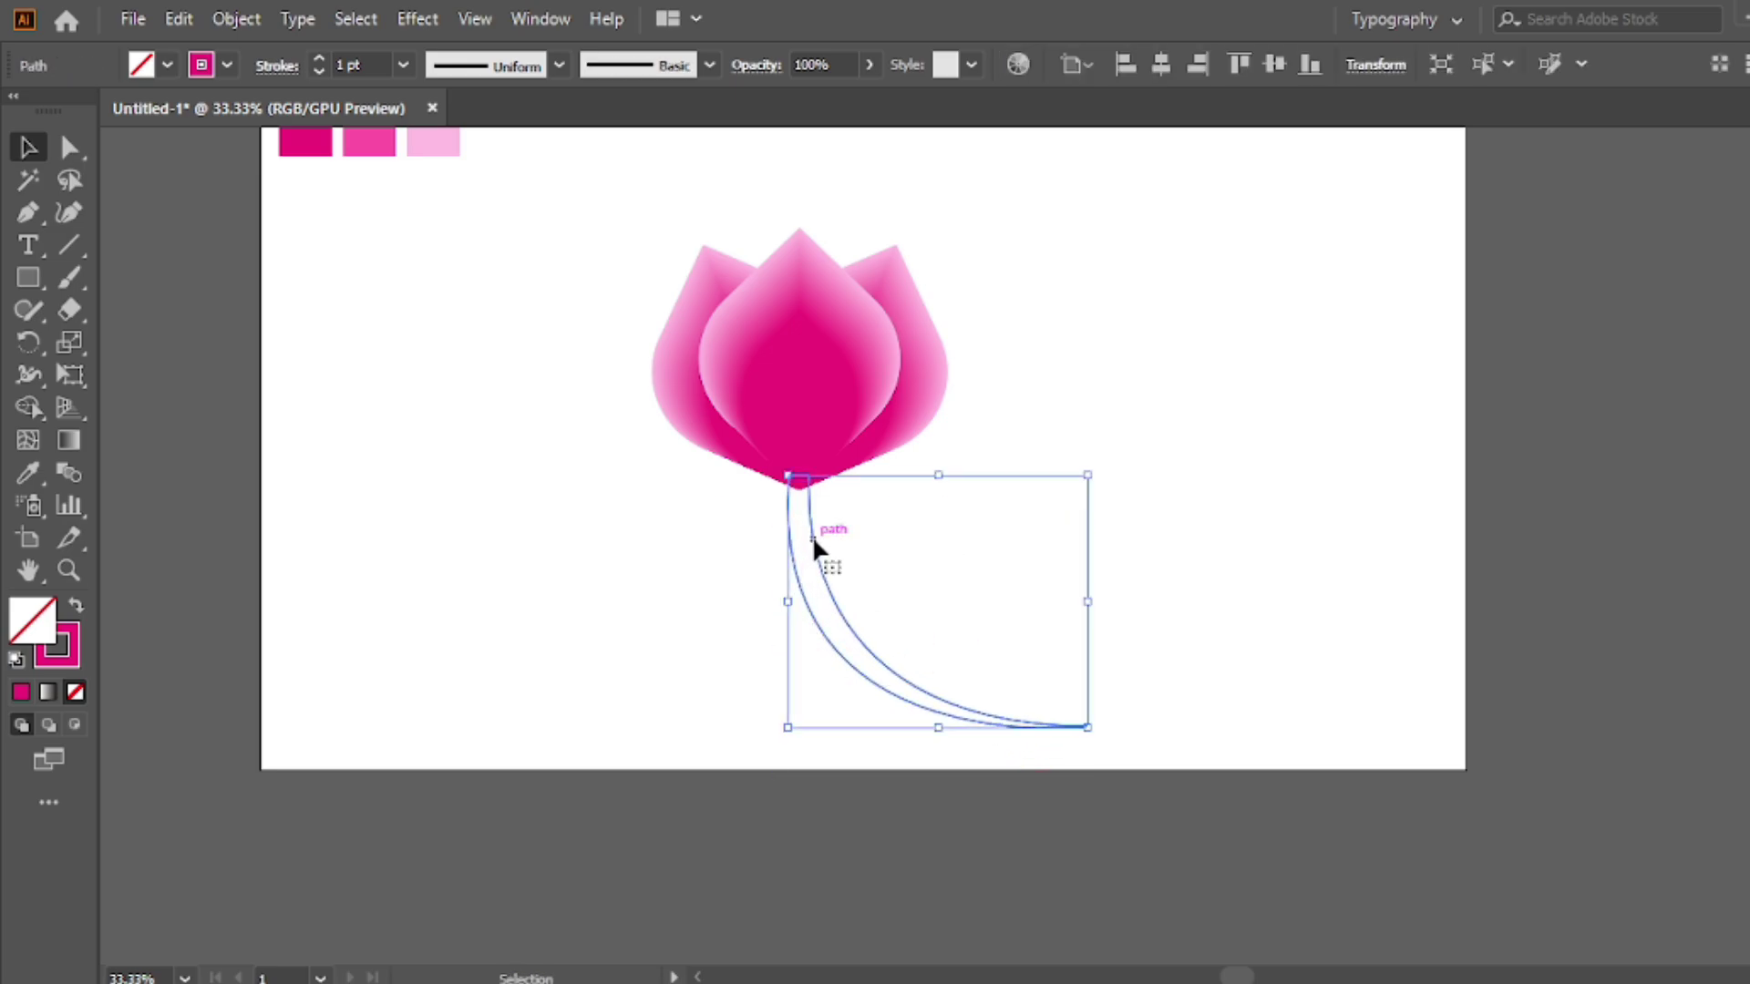
Step: Swap the stem's fill and stroke and give it a green fill
click(76, 606)
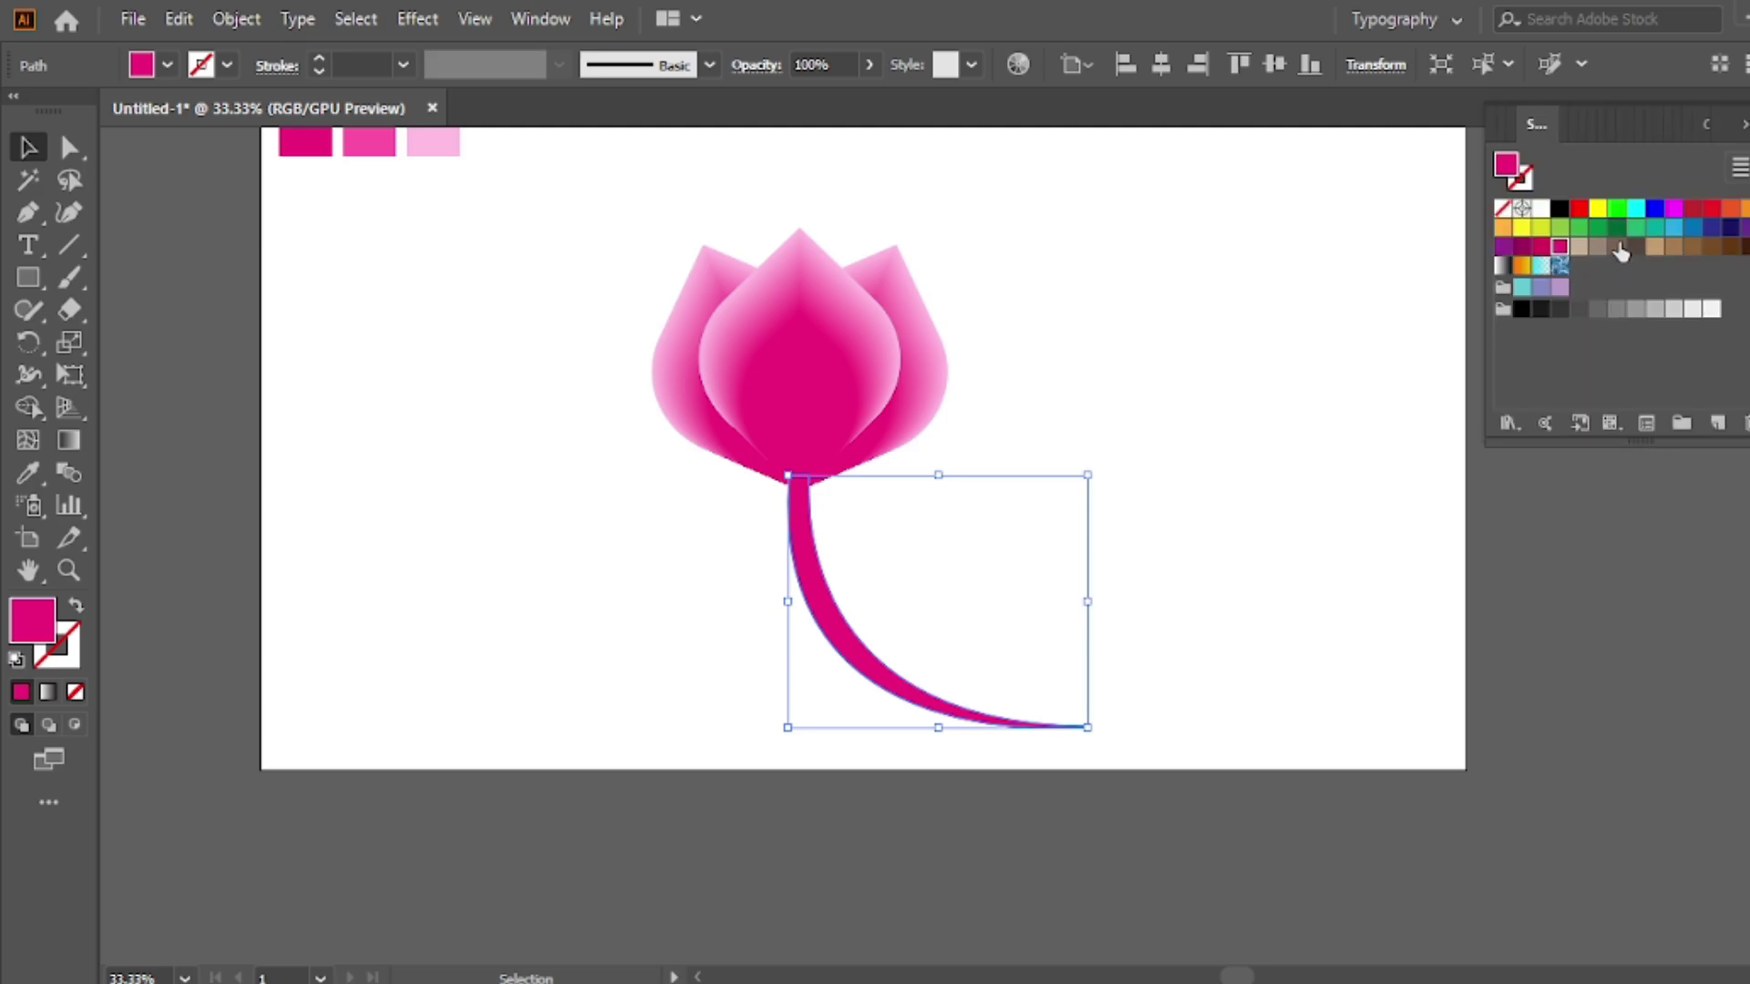
click(1539, 230)
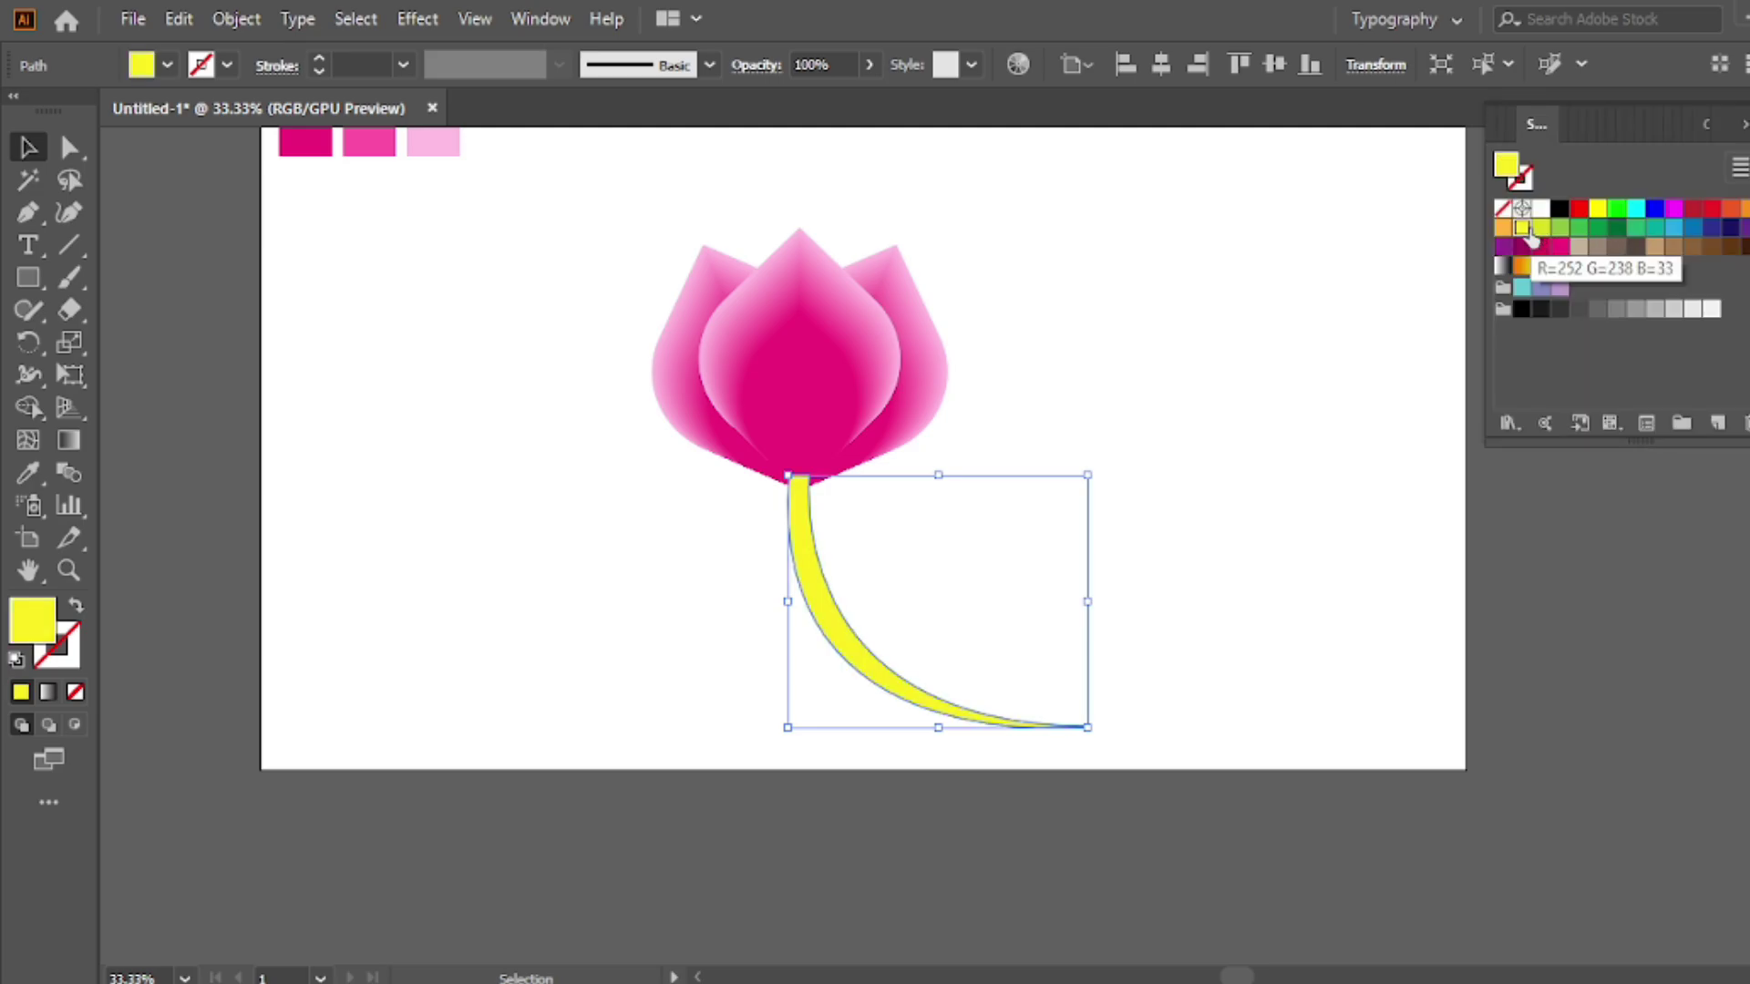
click(1560, 227)
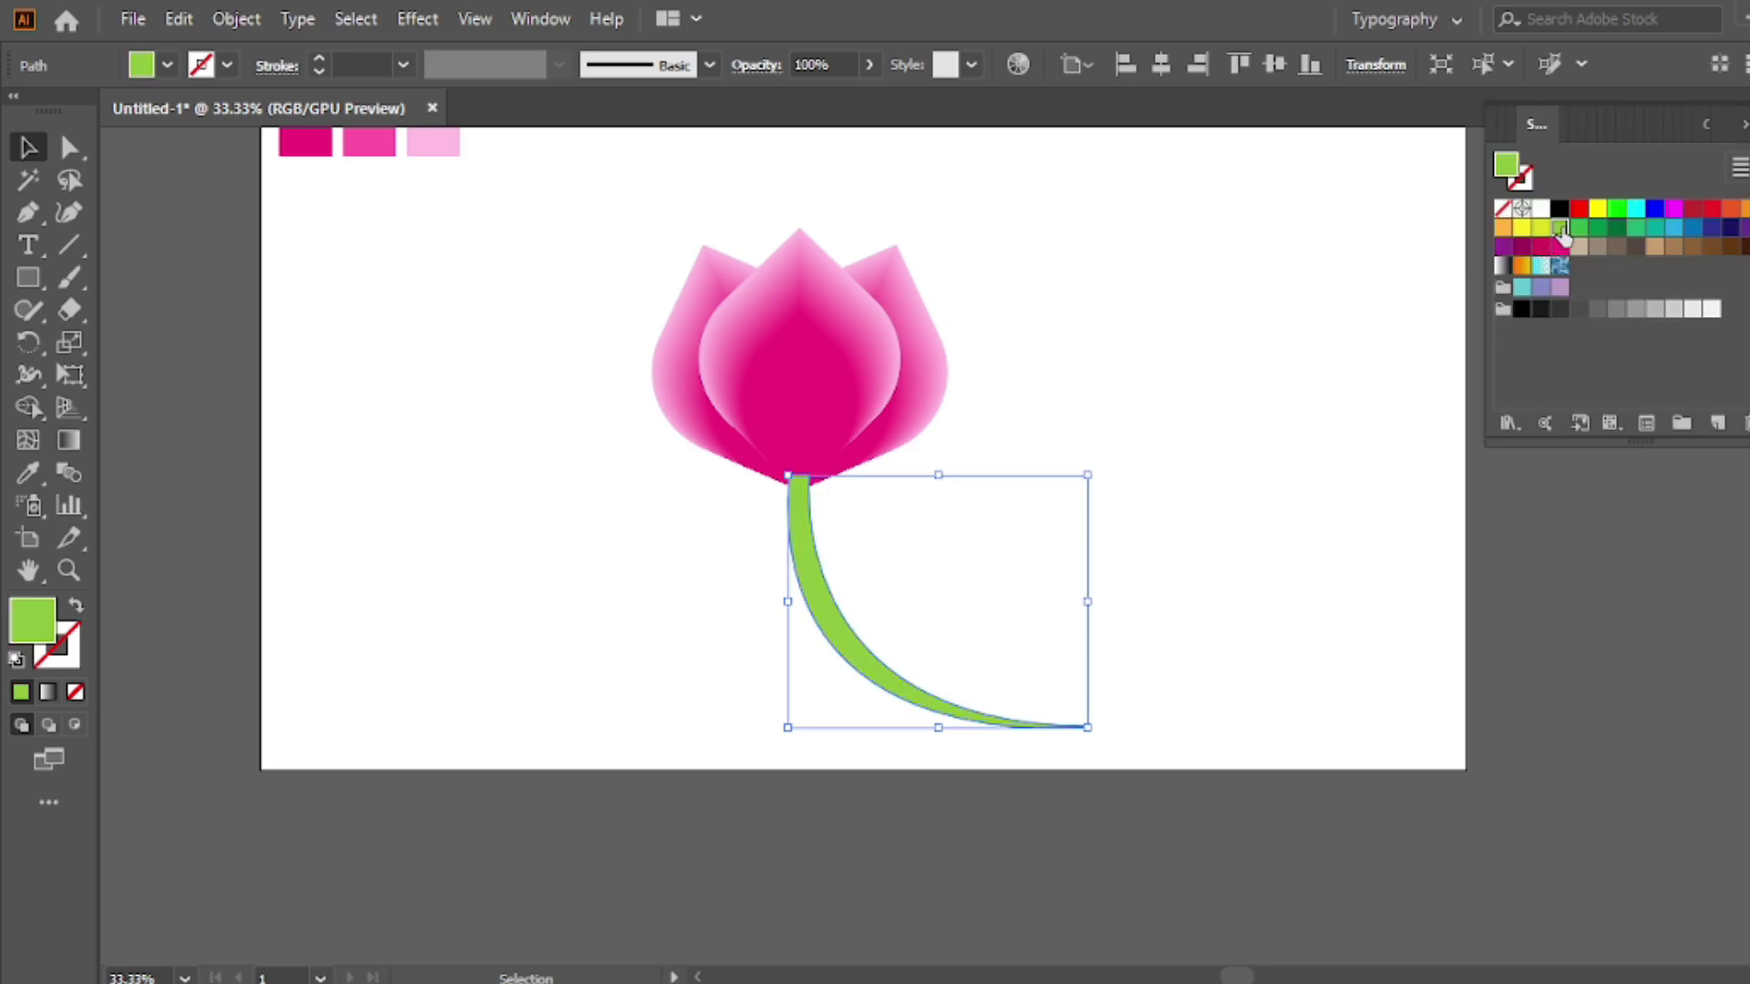
click(1745, 126)
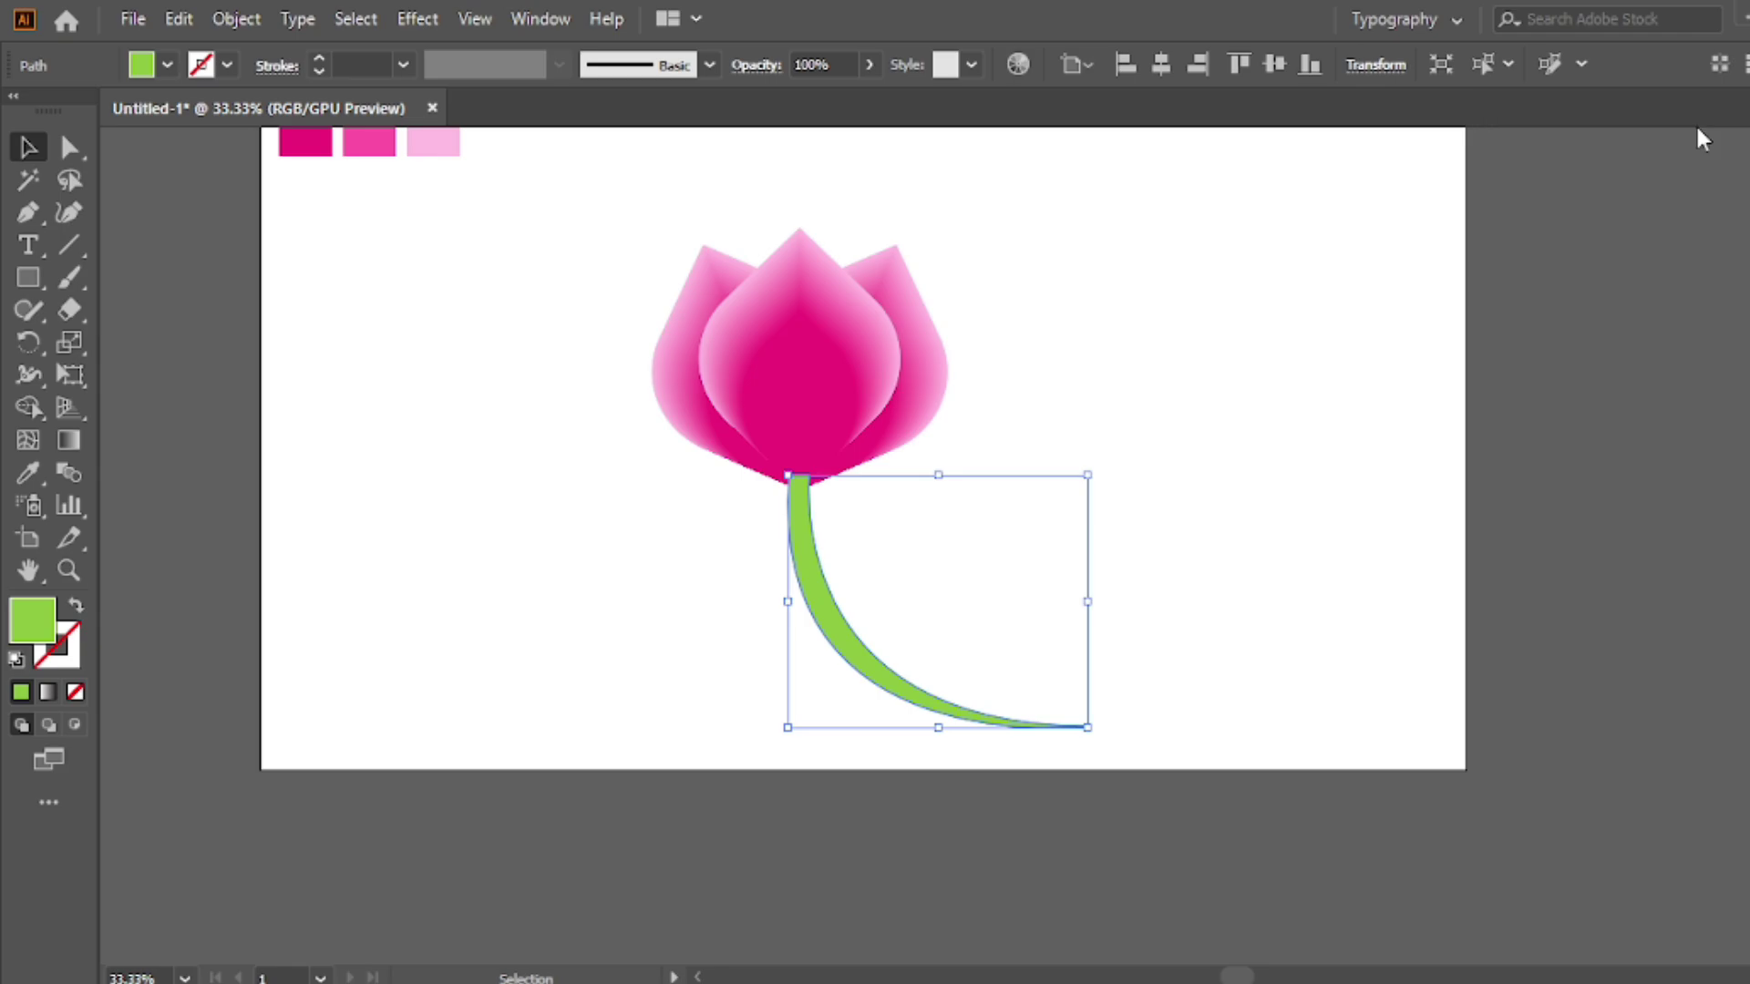
Step: Send the stem to the back, behind the flower
scroll(1019, 290, up, 2)
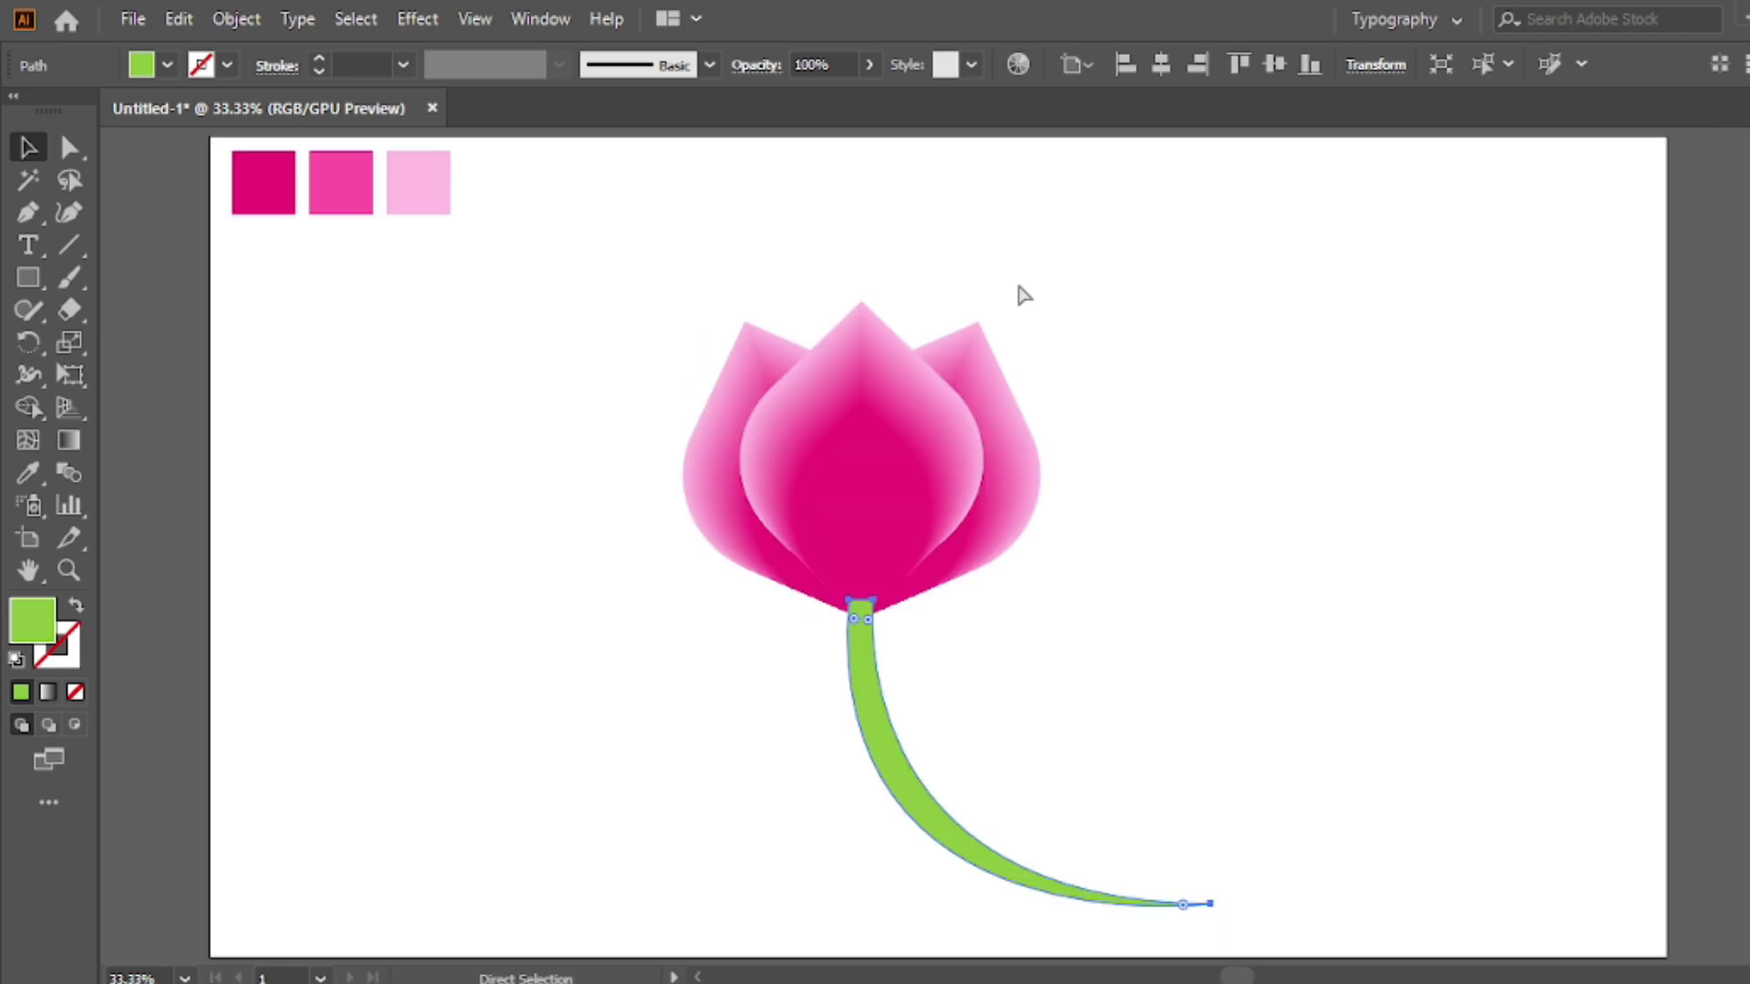
right_click(675, 230)
mouse_move(749, 681)
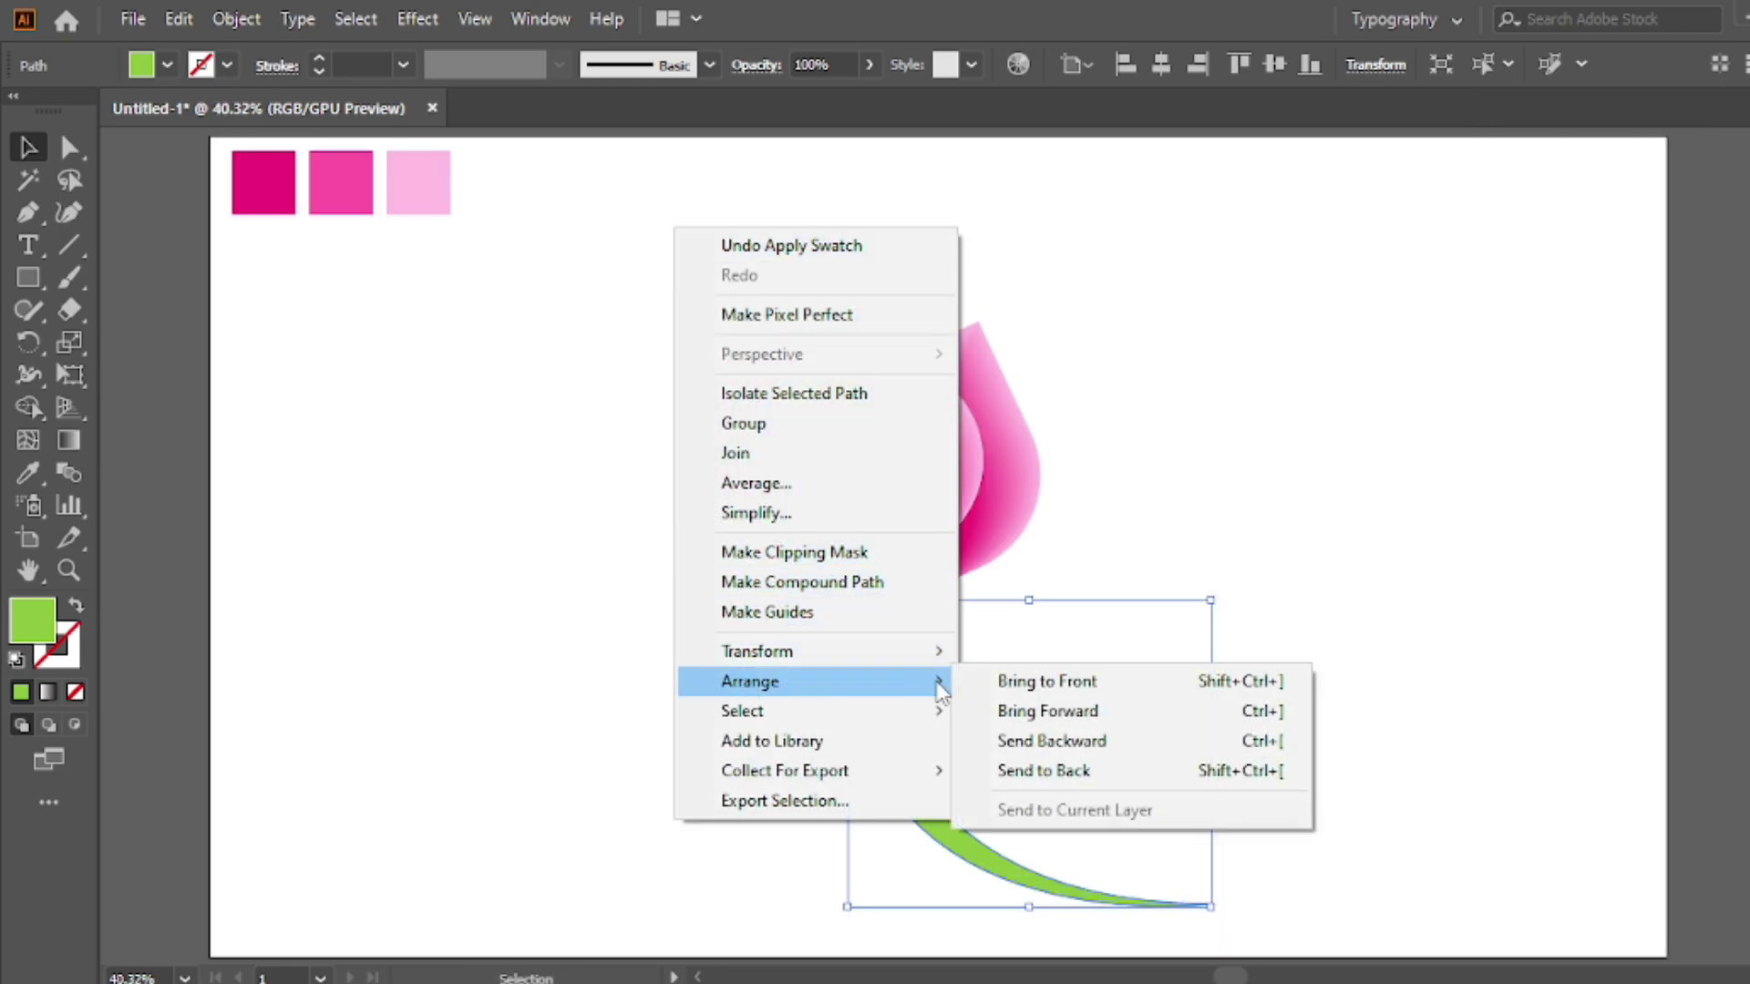
click(1044, 770)
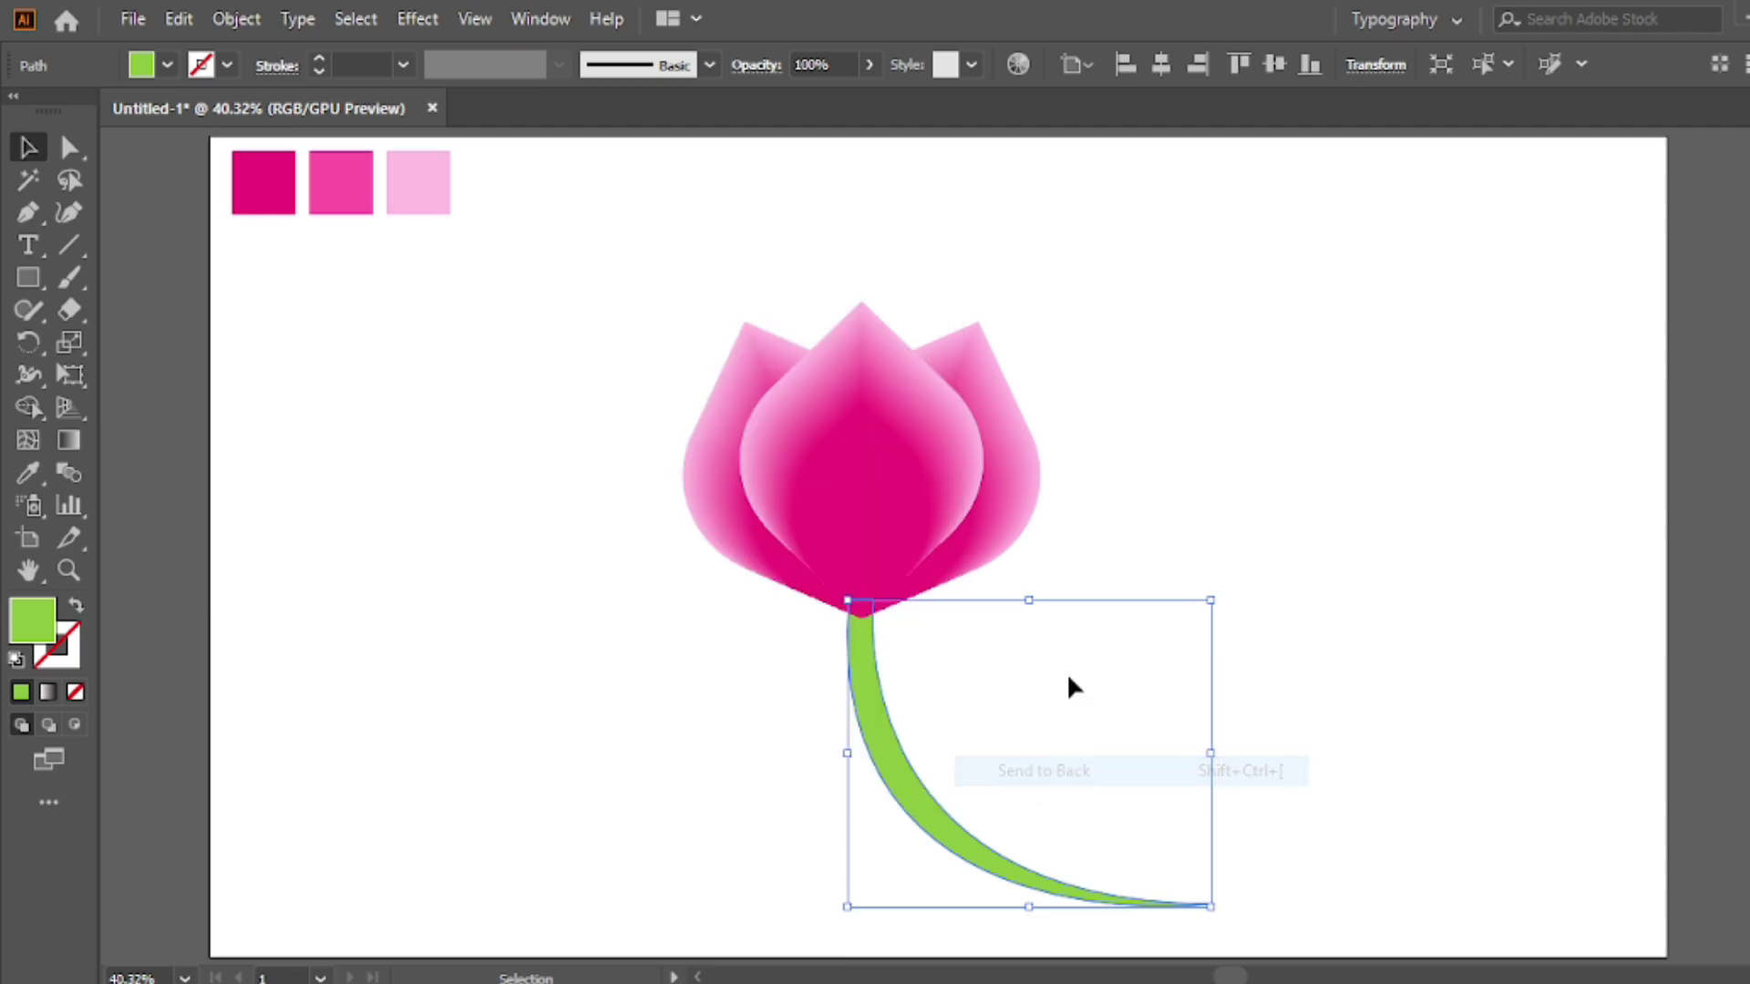
click(1092, 593)
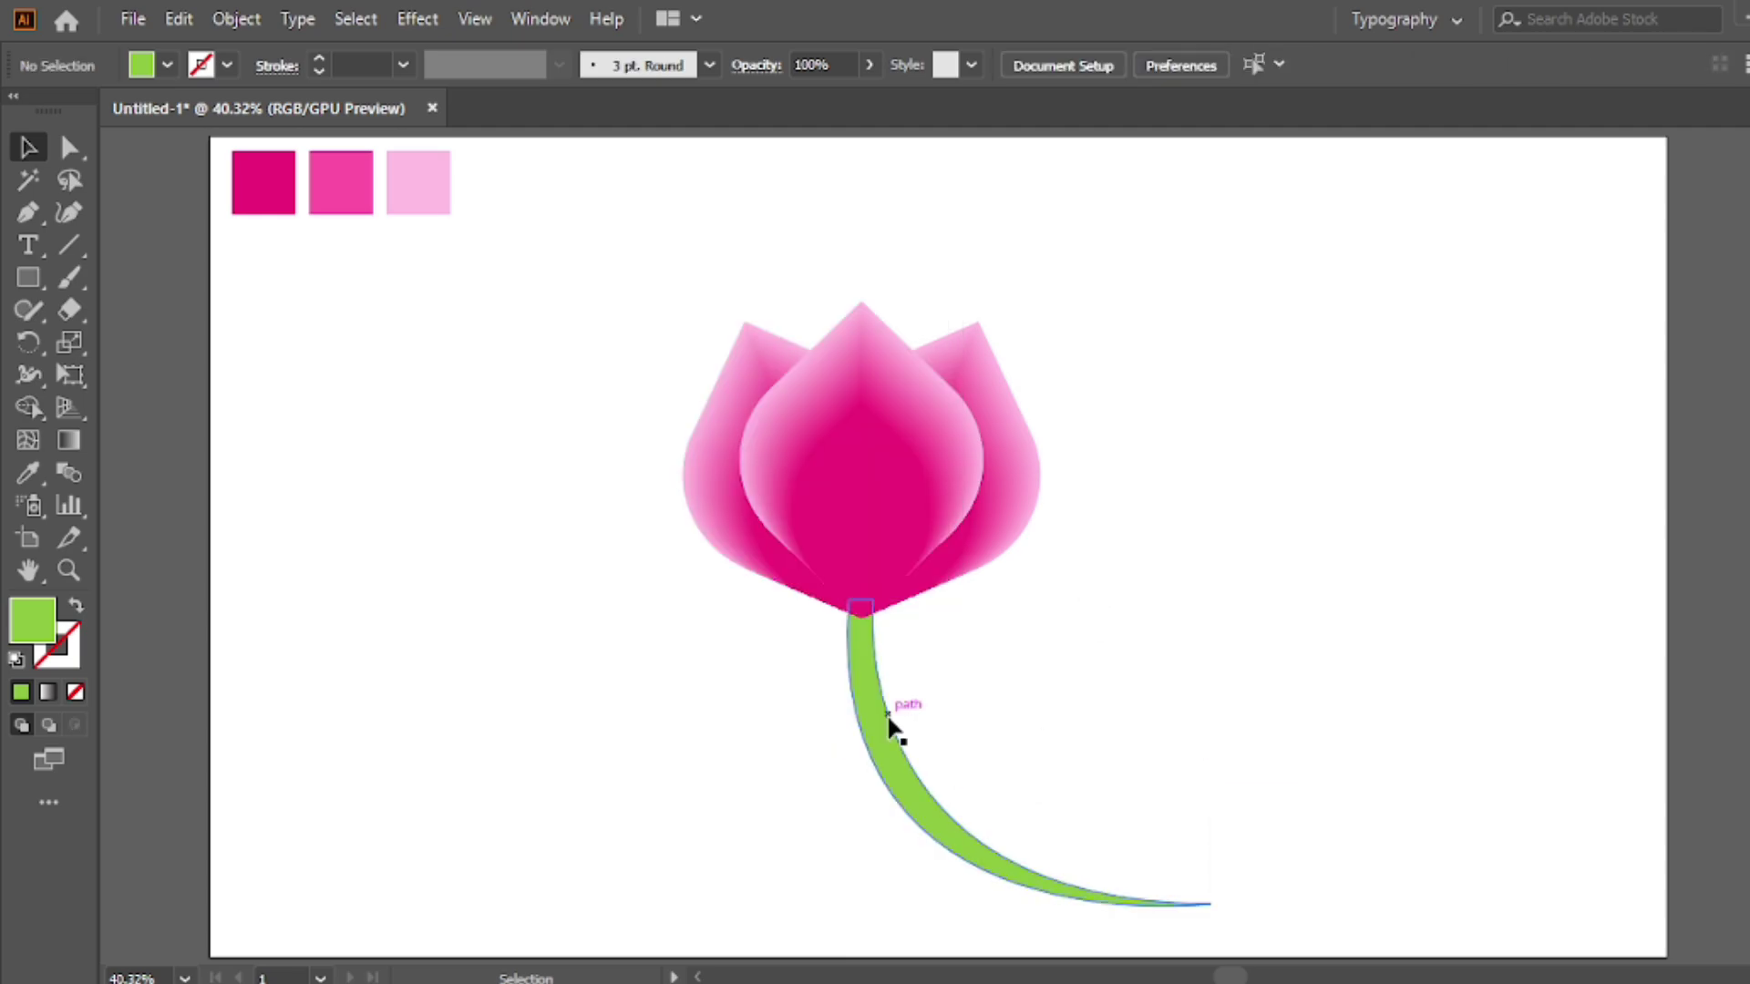
Step: Pull the bottom handle of the stem's lower end anchor left so the curve sweeps smoothly into its tip
click(883, 761)
key(a)
click(1211, 905)
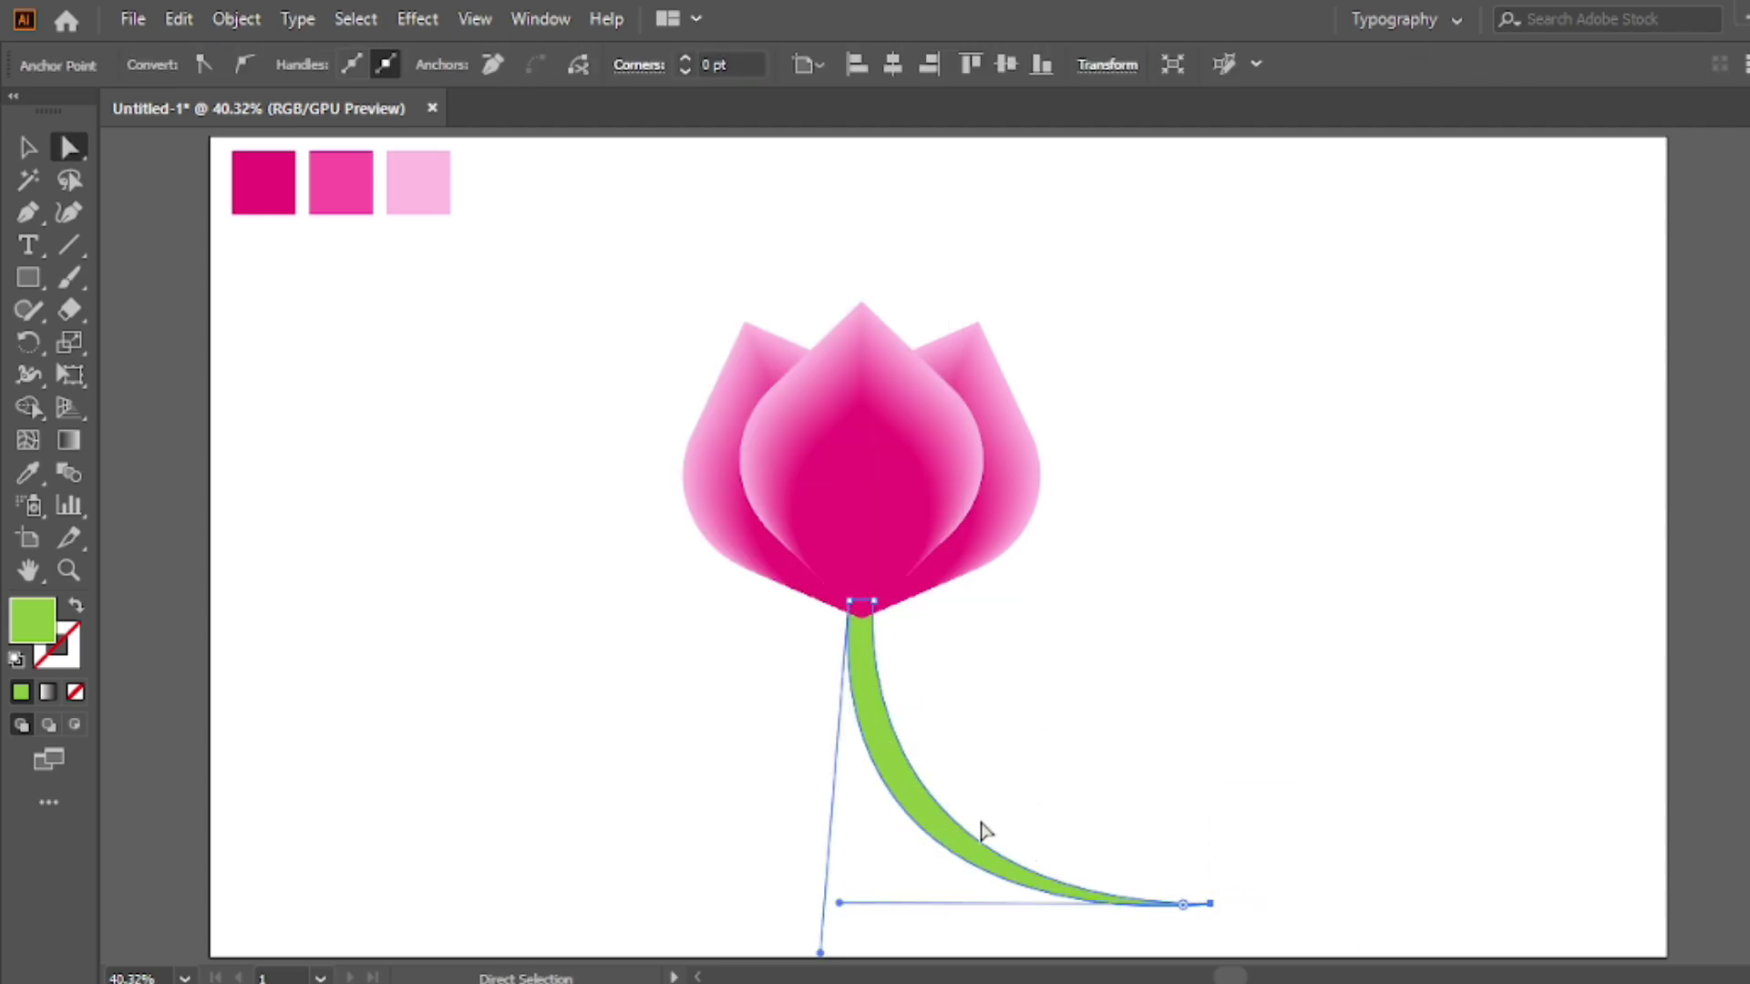
drag(839, 904, 829, 943)
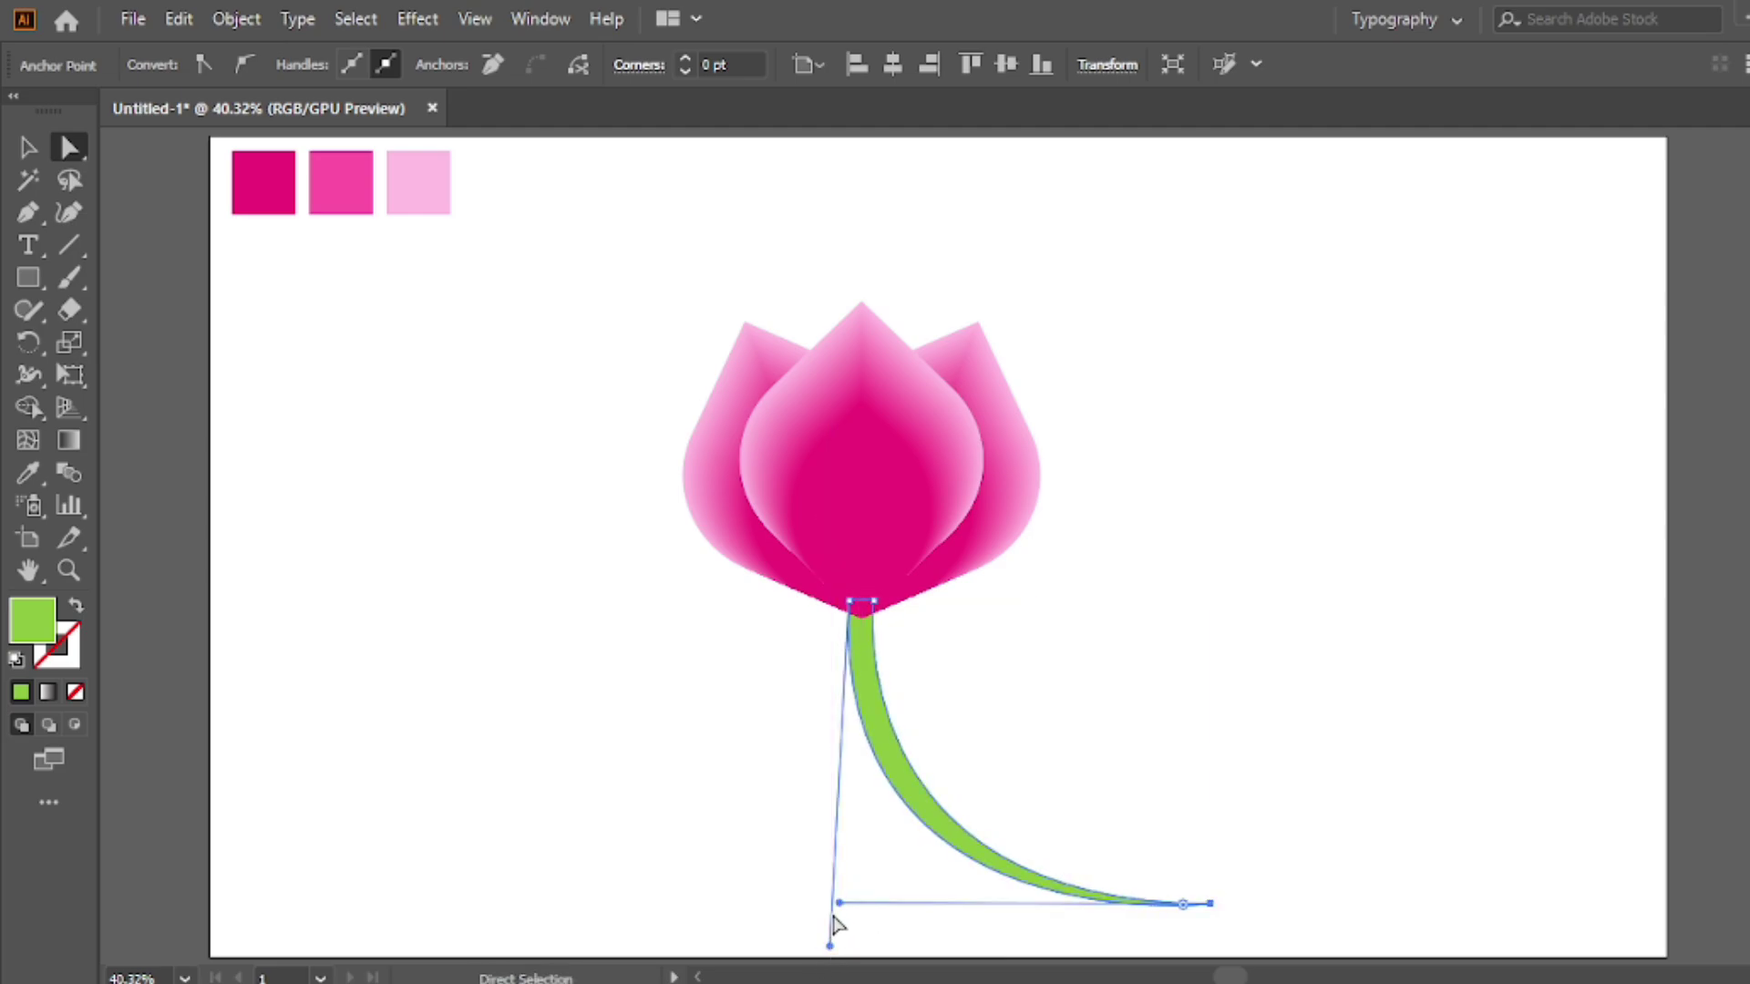
drag(839, 904, 829, 905)
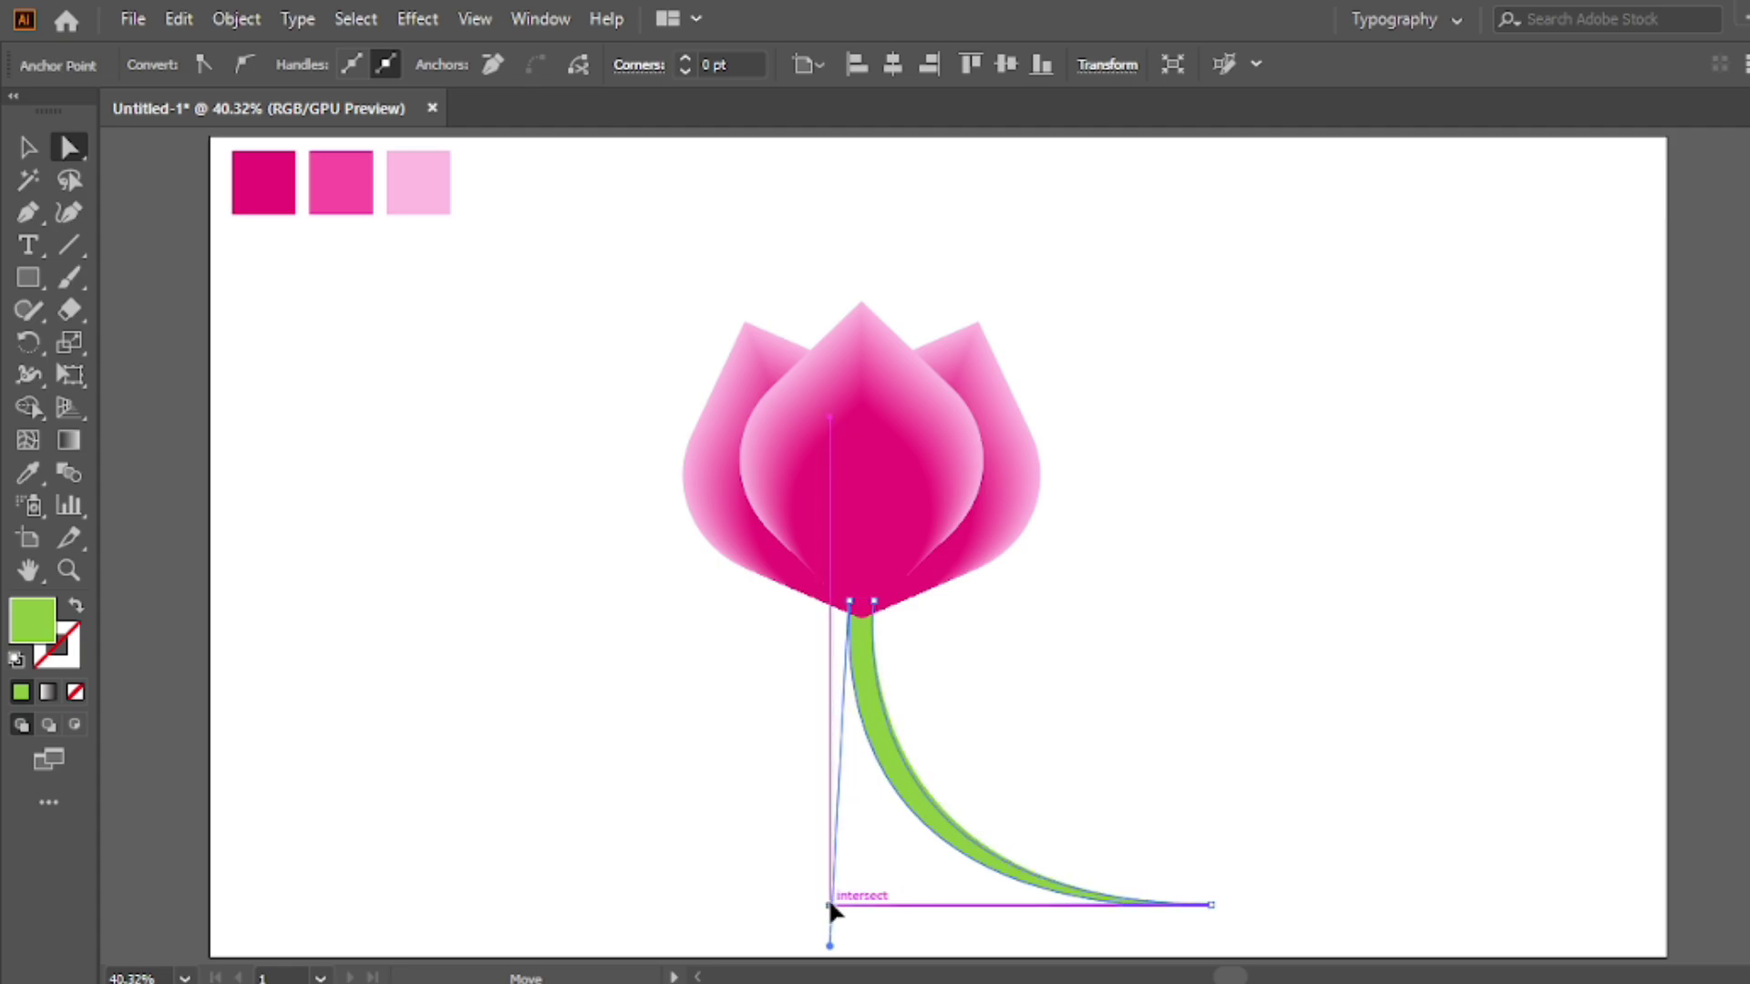
drag(829, 911, 821, 955)
Step: Select both the flower and stem, trying and undoing a centre alignment relative to the selection
click(969, 717)
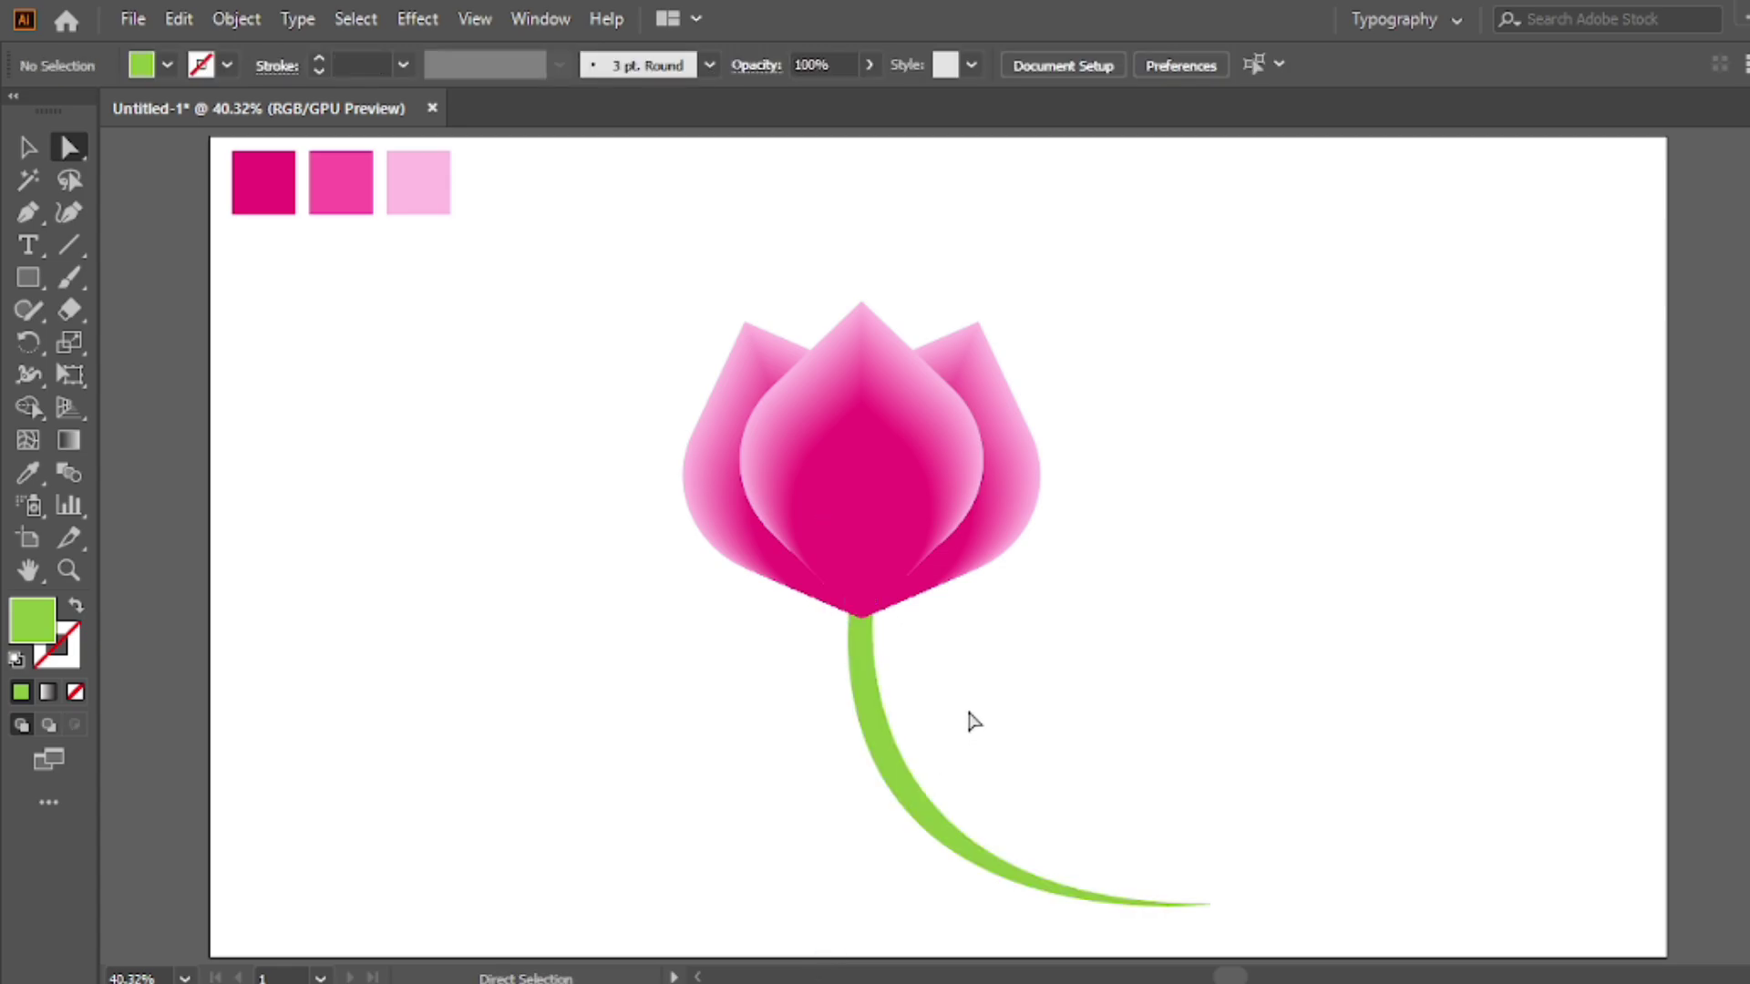
key(v)
drag(808, 657, 724, 702)
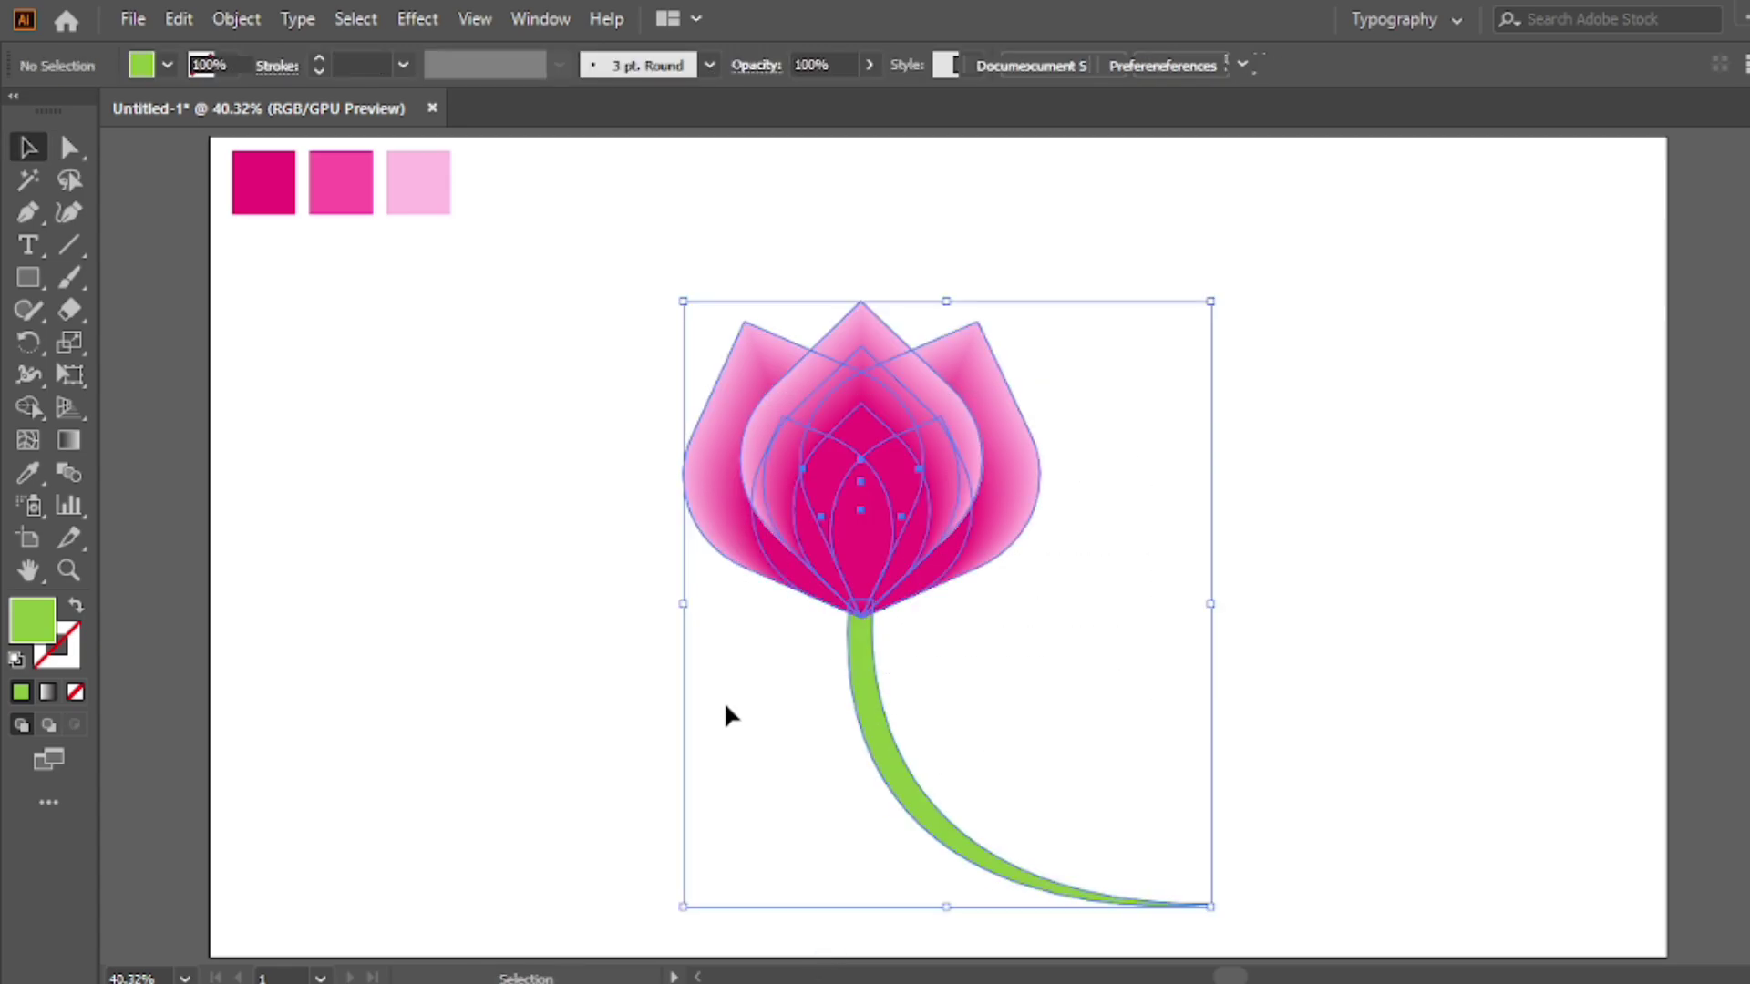
click(466, 66)
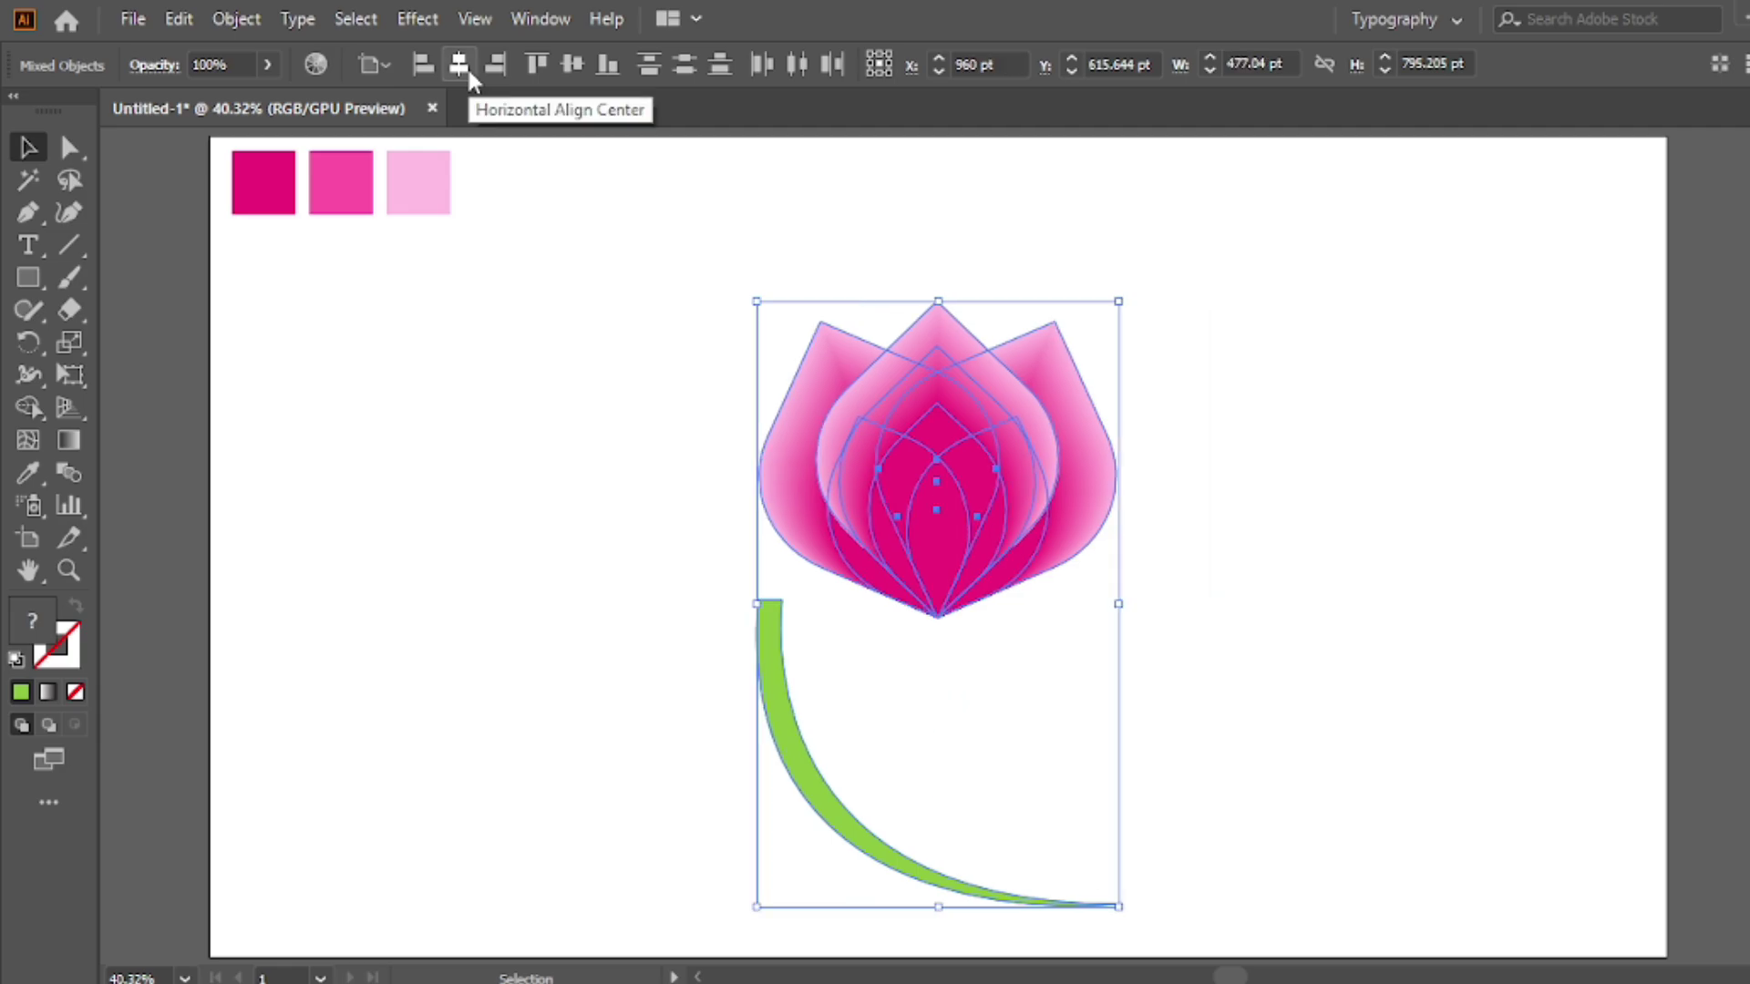
key(ctrl+z)
click(369, 64)
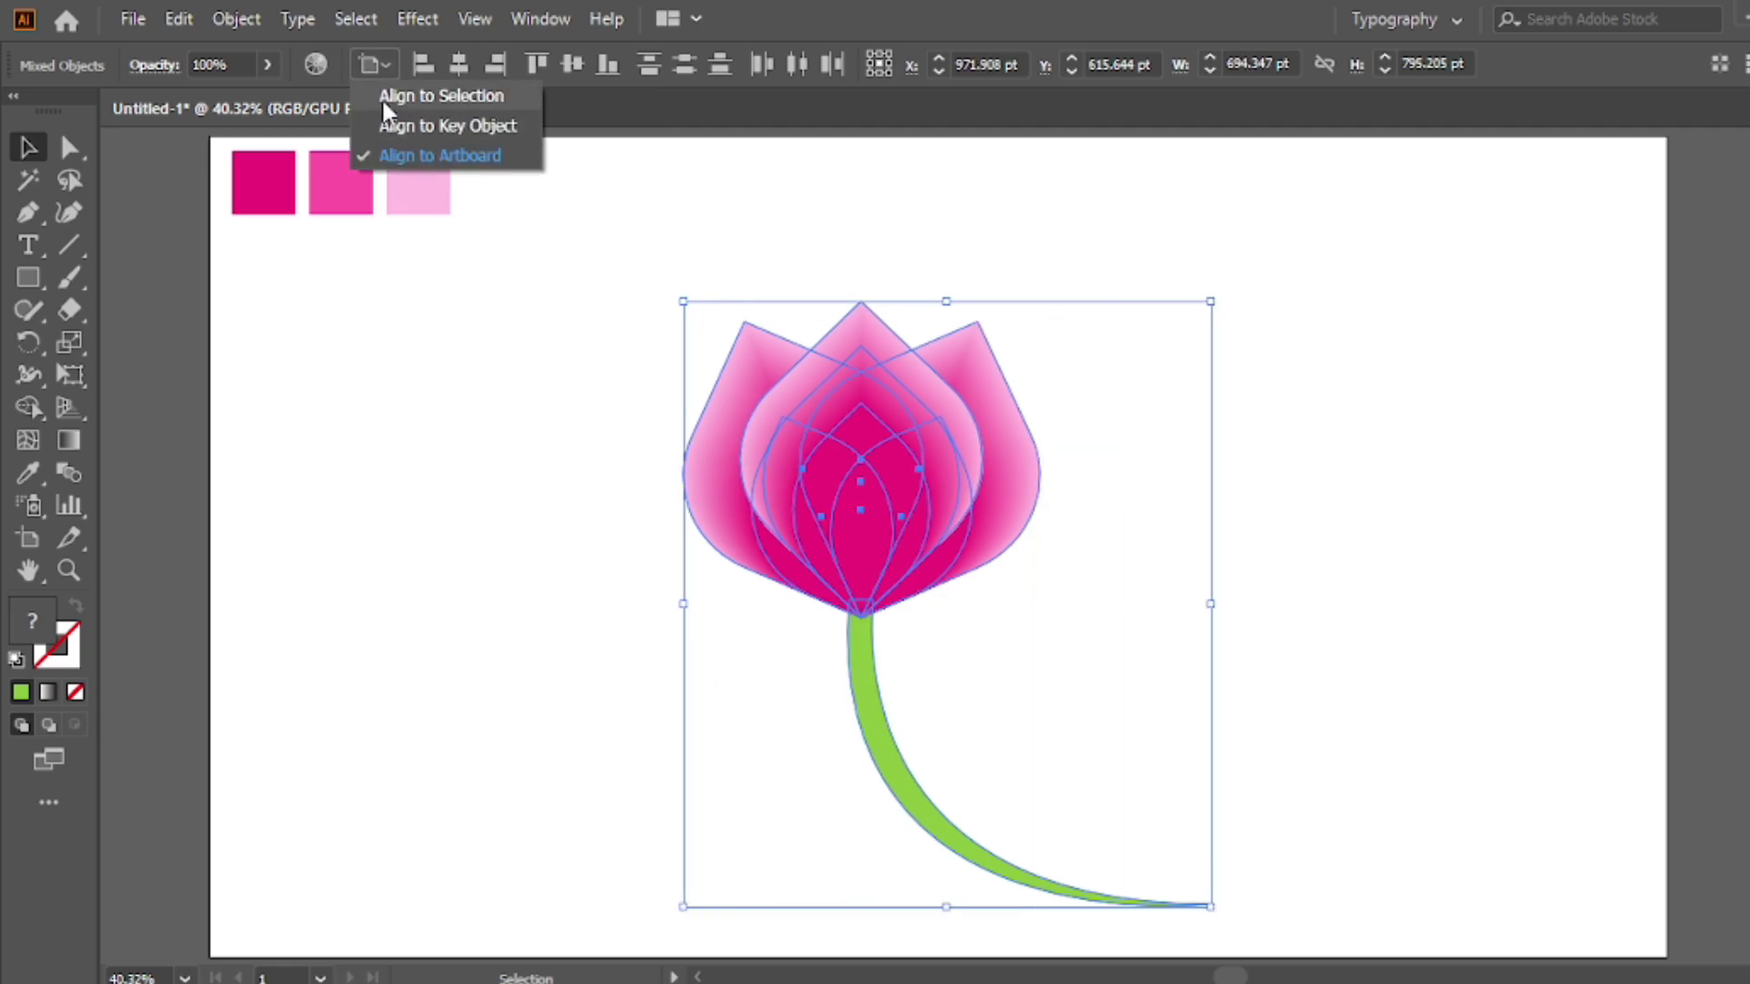
click(438, 96)
click(459, 64)
key(ctrl+z)
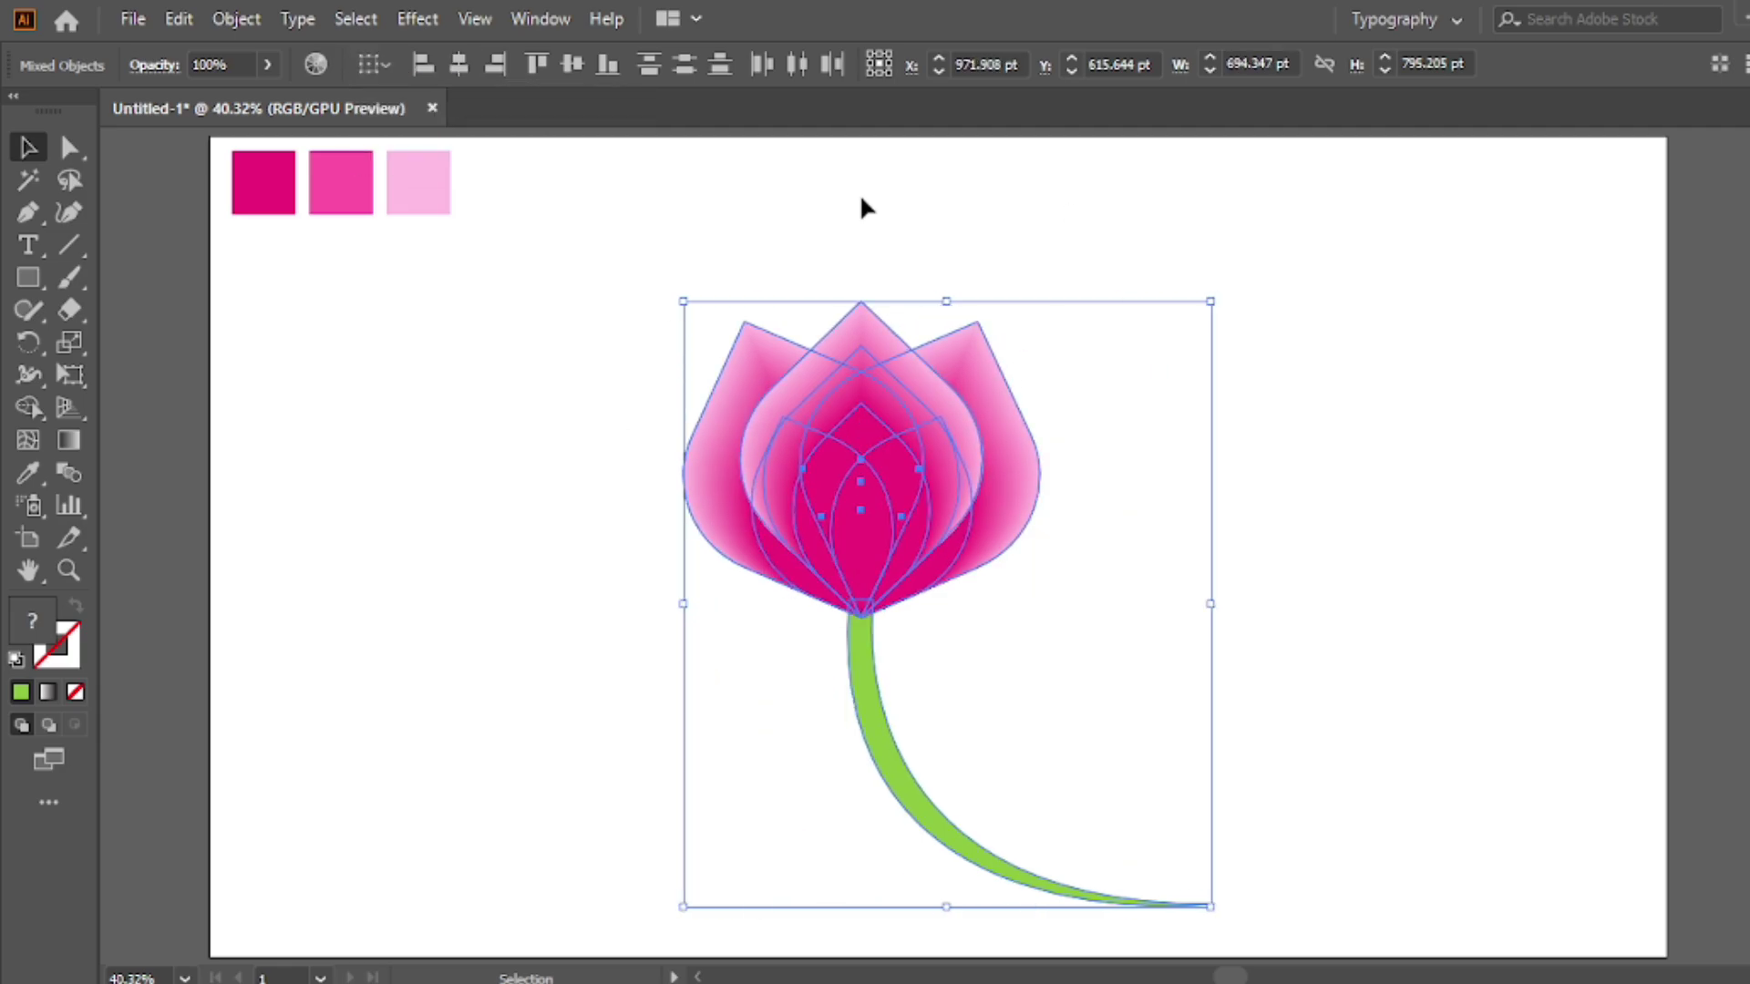
Step: Group the flower and stem and center the group horizontally and vertically on the artboard
right_click(862, 197)
click(930, 398)
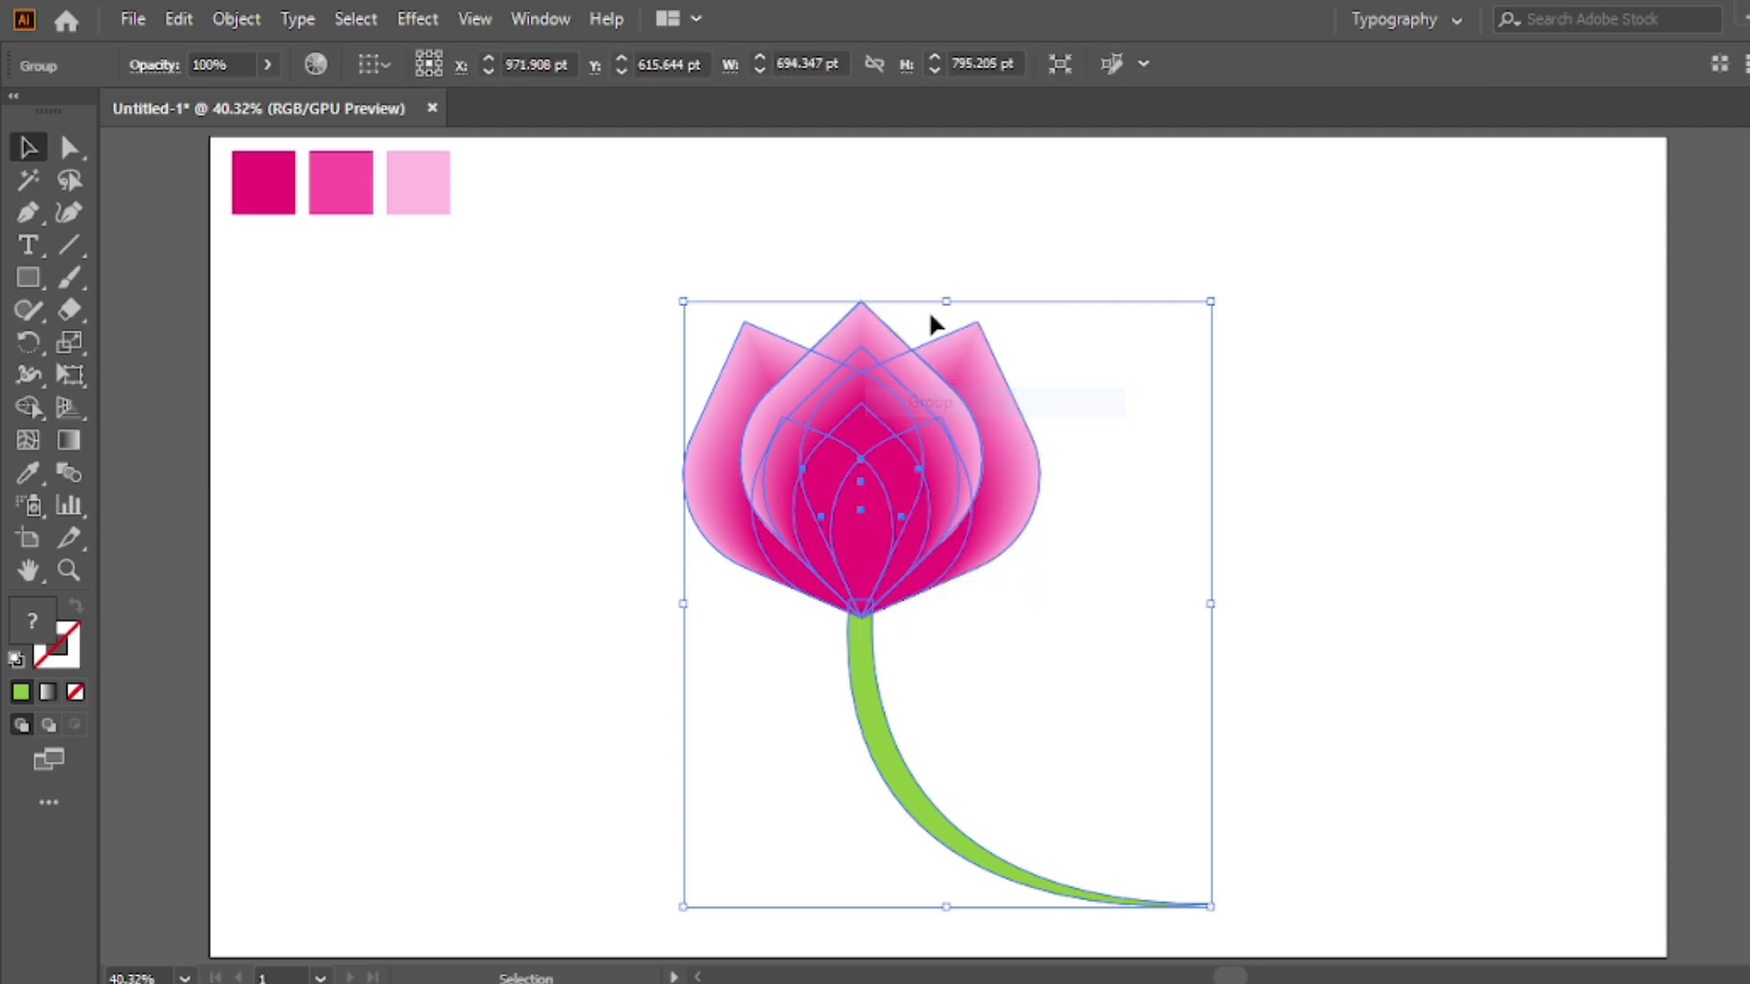
click(372, 64)
click(438, 148)
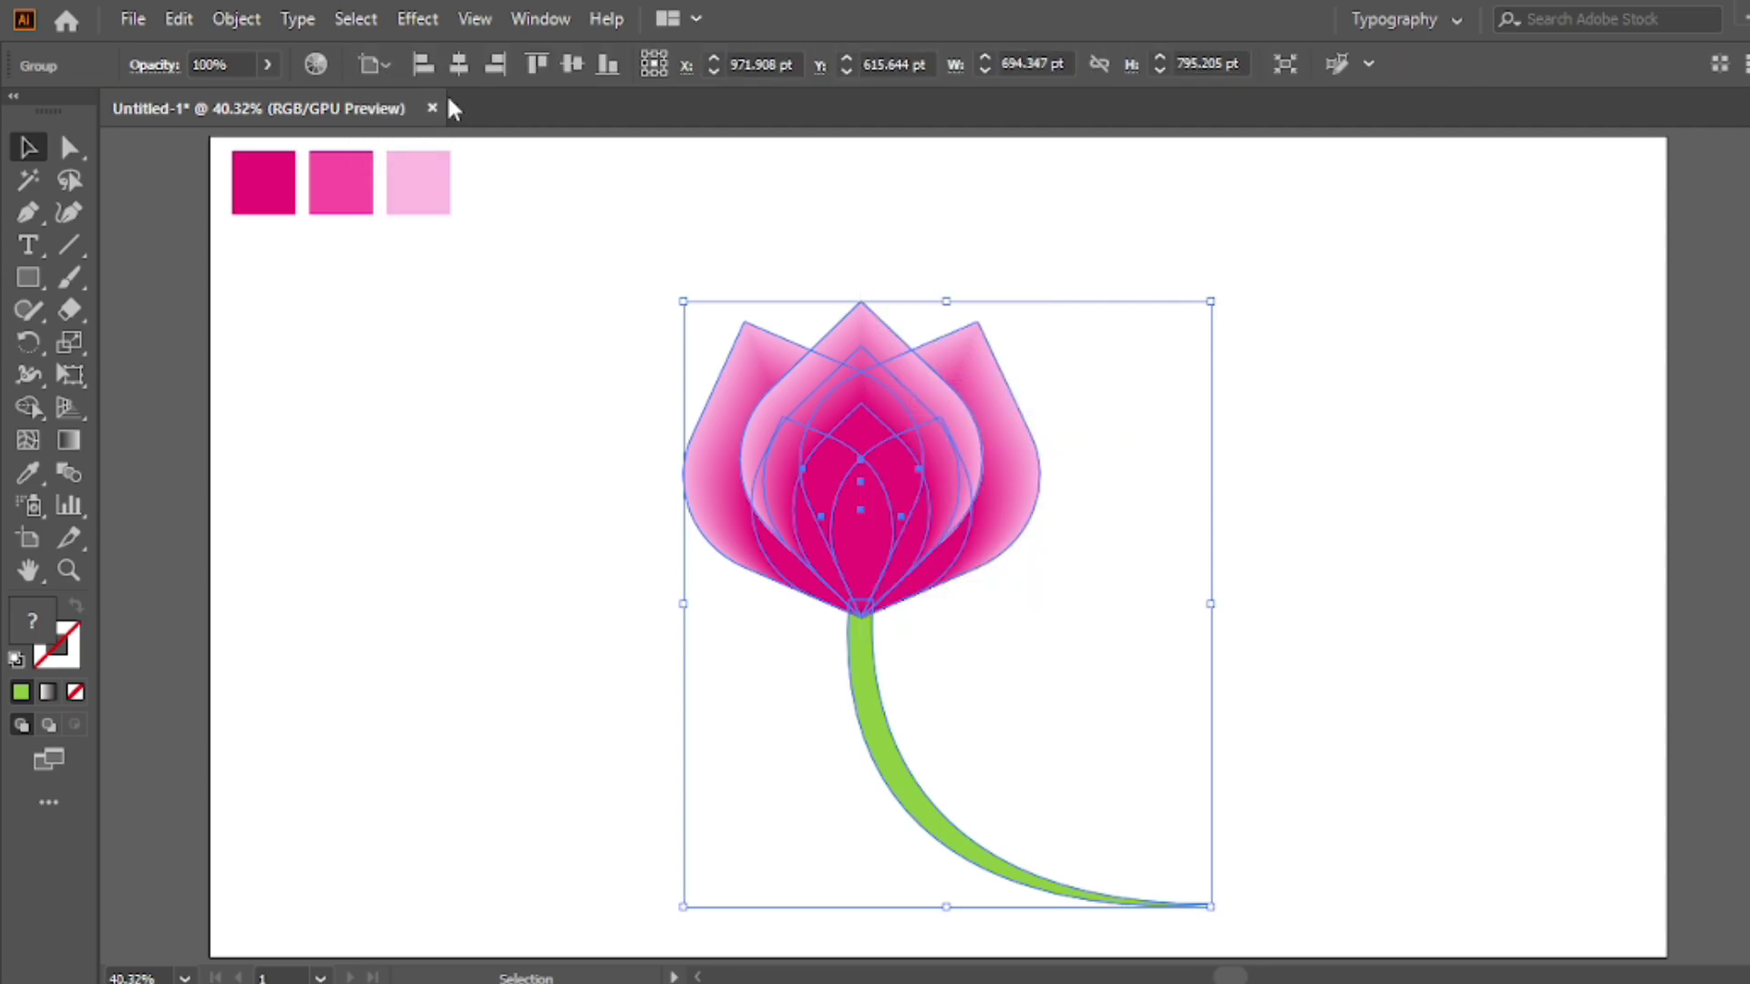
click(460, 64)
click(583, 66)
Step: Deselect and reselect the flower to confirm it selects as one group
click(737, 160)
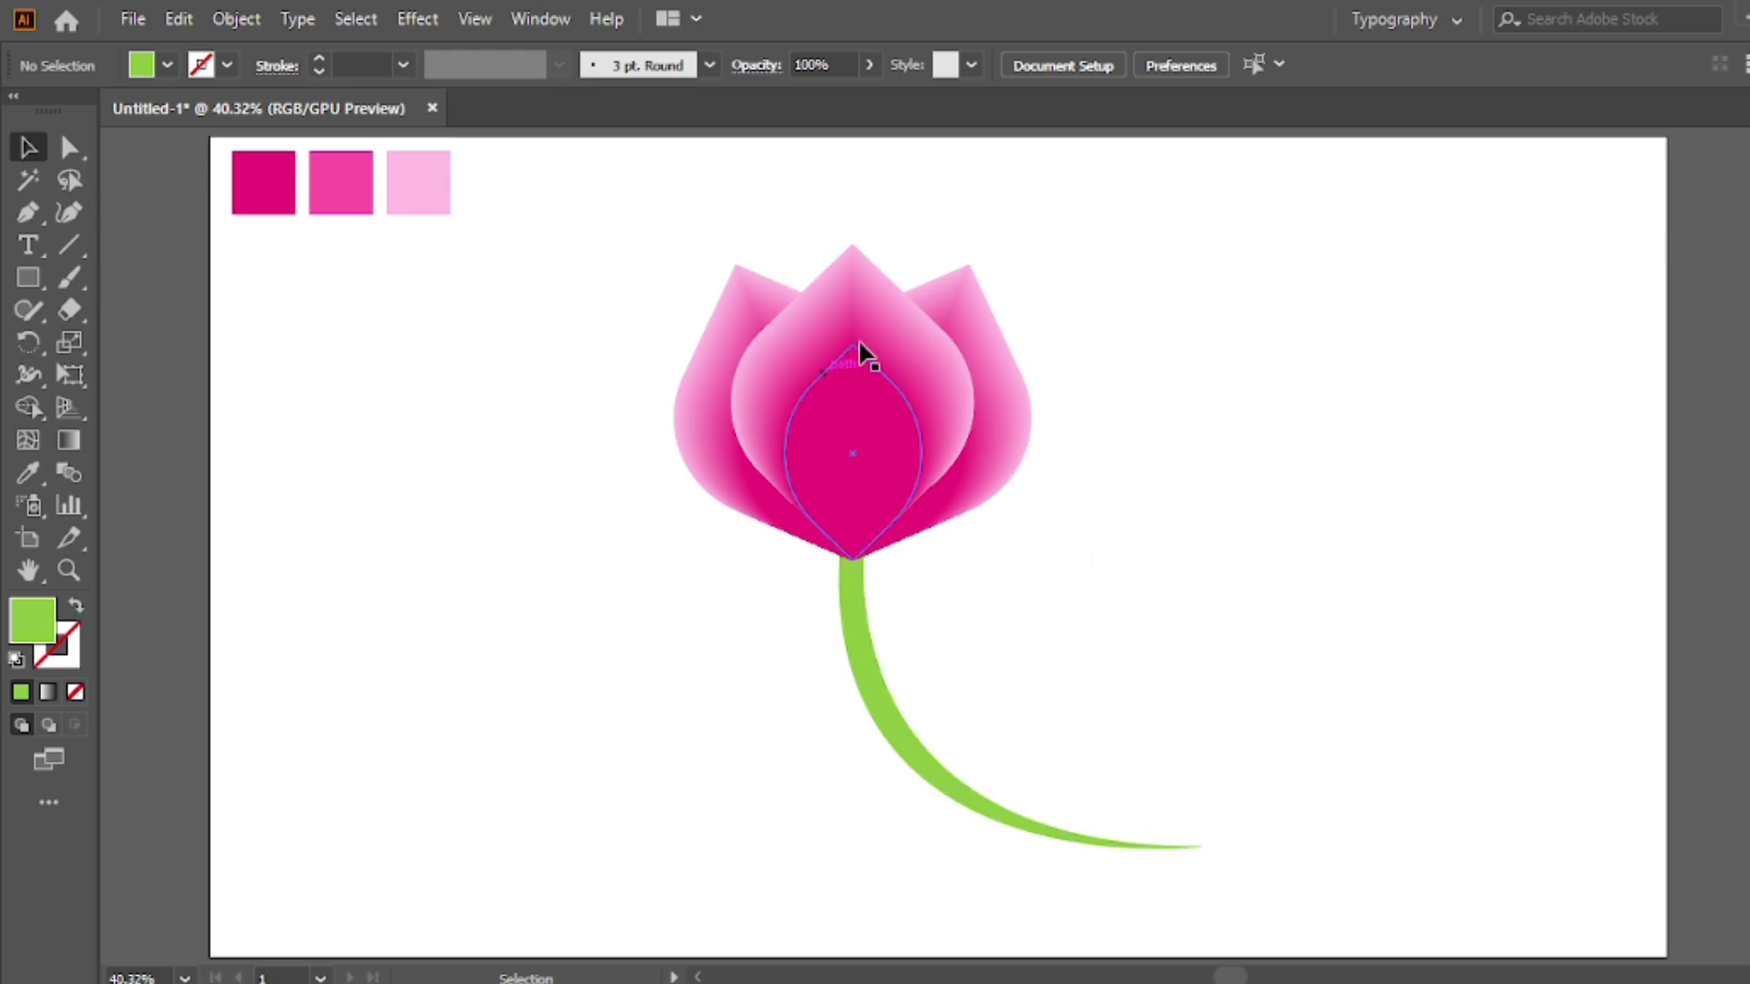
click(876, 376)
click(471, 358)
click(715, 360)
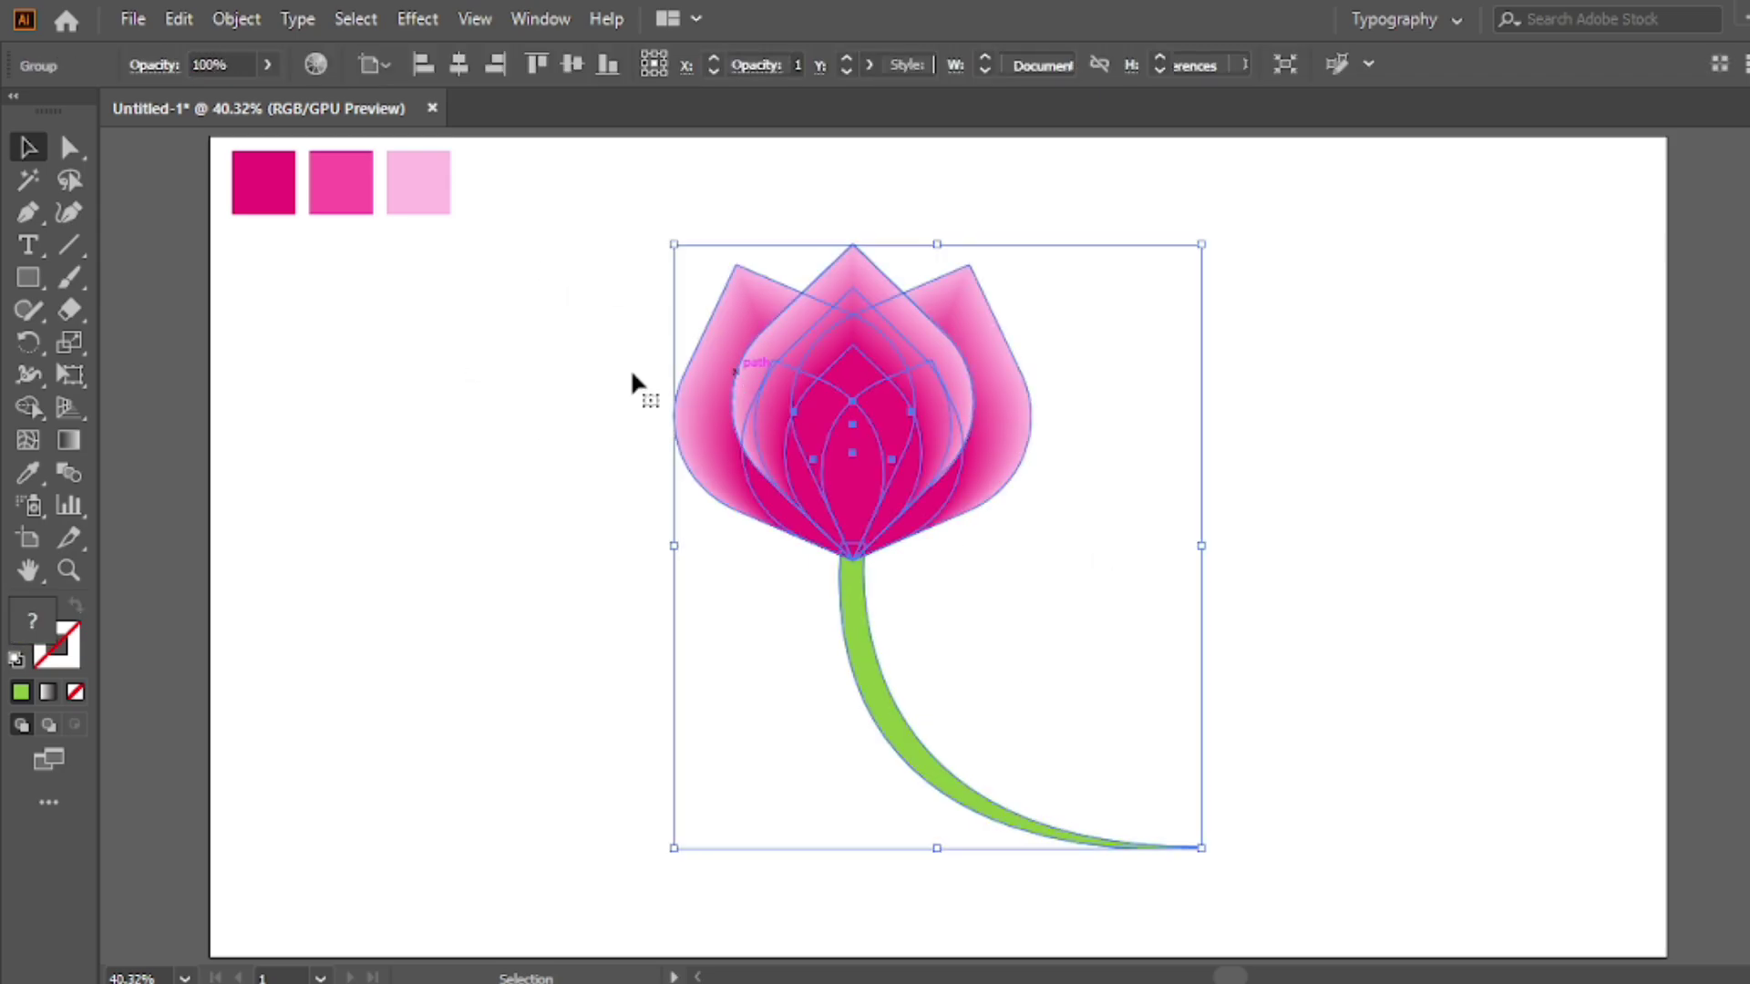